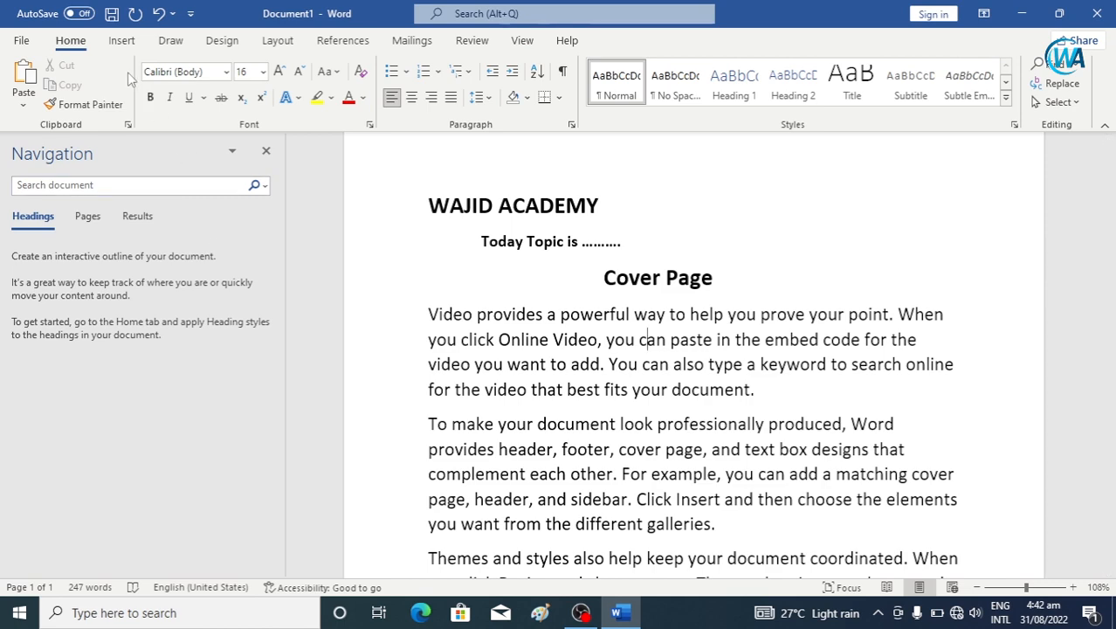
# Step: Insert the built-in Filigree cover page at the start of the document
pyautogui.click(123, 46)
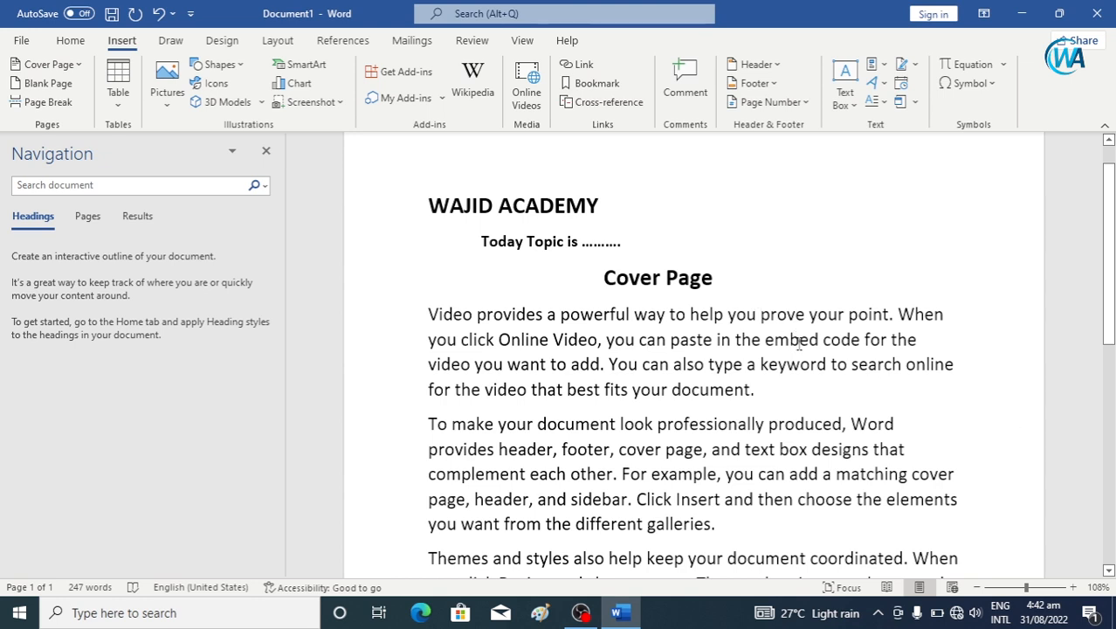
pyautogui.click(724, 297)
pyautogui.scroll(-2, 769, 293)
pyautogui.scroll(3, 611, 286)
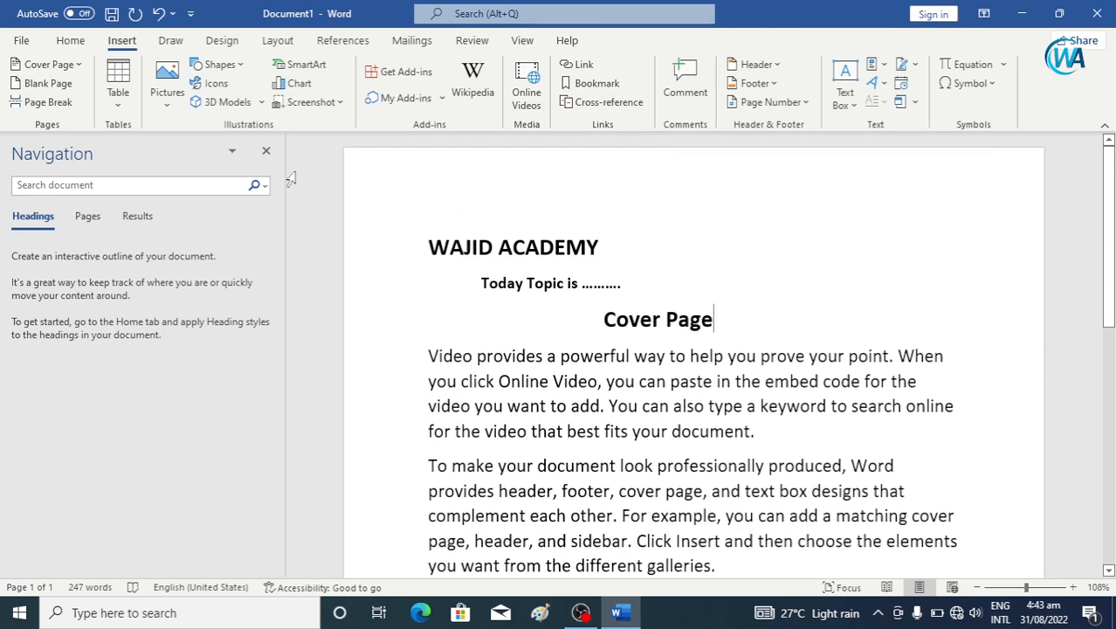
pyautogui.click(78, 65)
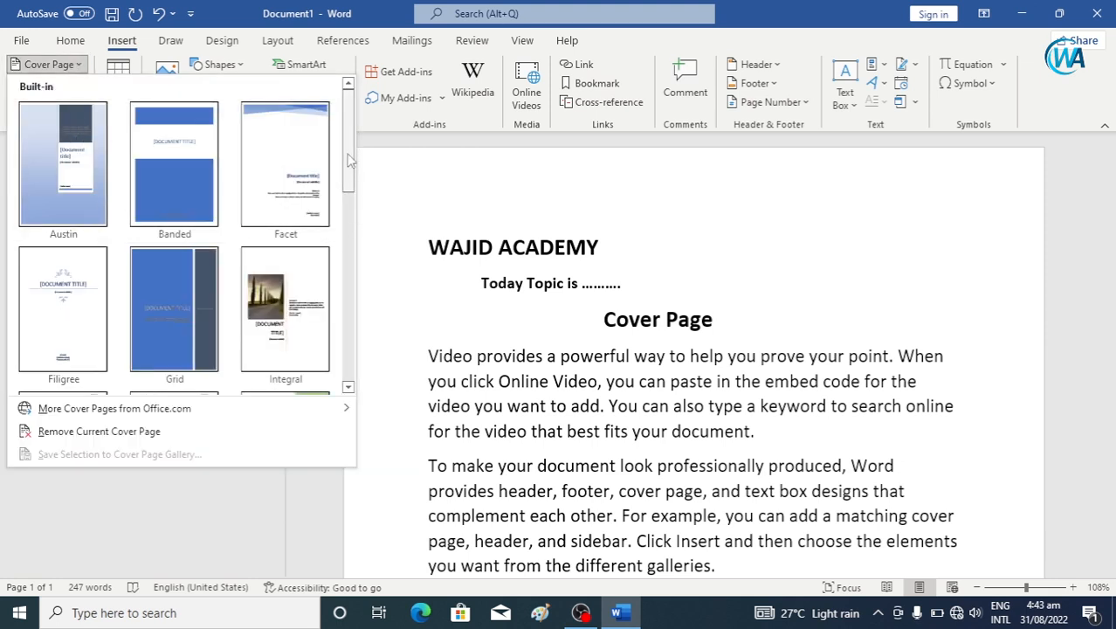
pyautogui.moveTo(348, 158)
pyautogui.mouseDown()
pyautogui.moveTo(324, 349)
pyautogui.moveTo(340, 122)
pyautogui.moveTo(330, 366)
pyautogui.moveTo(356, 147)
pyautogui.mouseUp()
pyautogui.moveTo(348, 157)
pyautogui.mouseDown()
pyautogui.moveTo(324, 327)
pyautogui.moveTo(333, 192)
pyautogui.moveTo(343, 326)
pyautogui.moveTo(341, 175)
pyautogui.mouseUp()
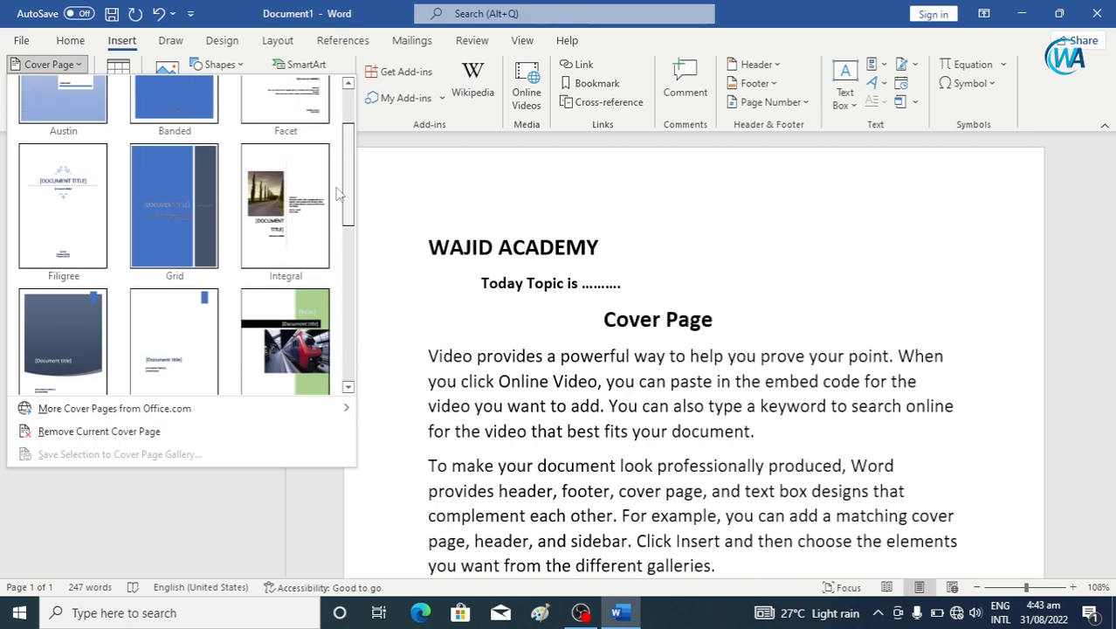
pyautogui.click(81, 226)
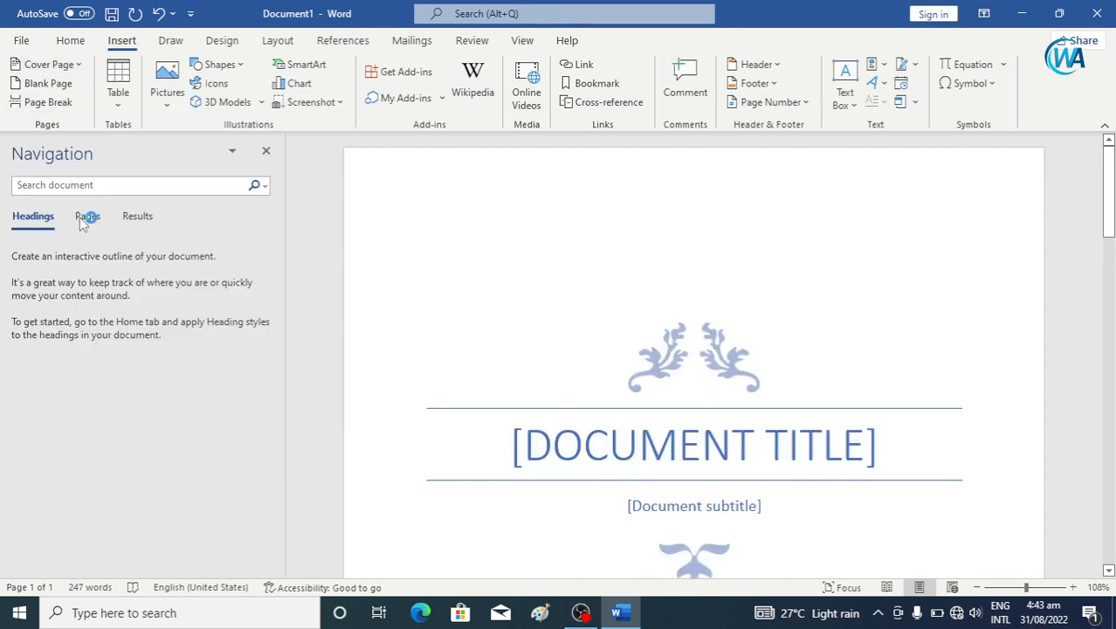
# Step: Replace the document title placeholder on the cover page with WAJID ACADEMY
pyautogui.click(772, 450)
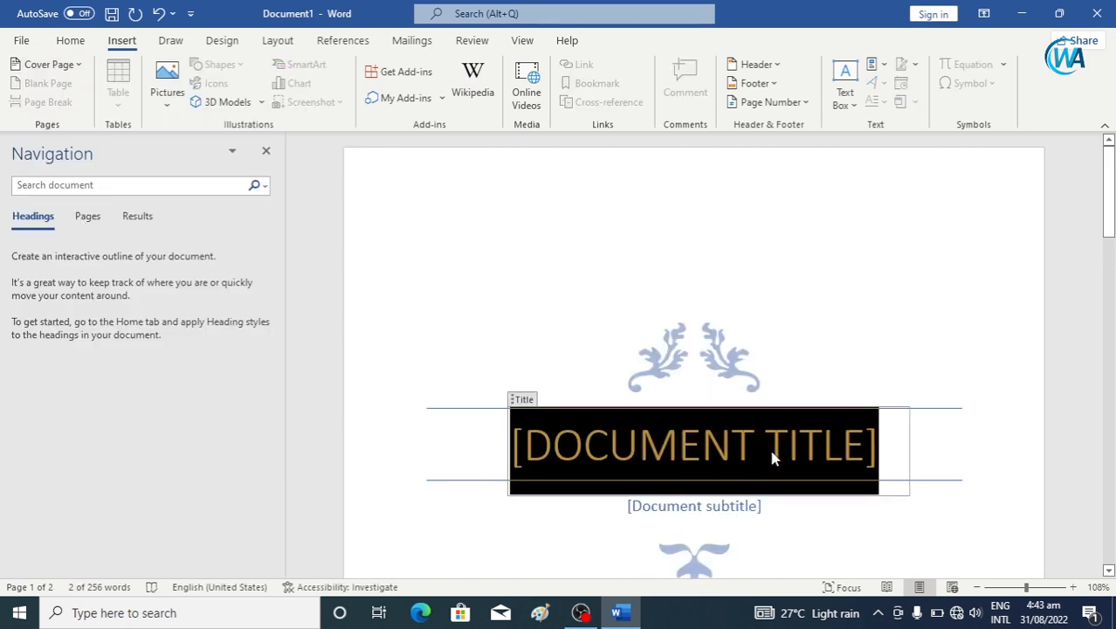
pyautogui.write('WAJID ')
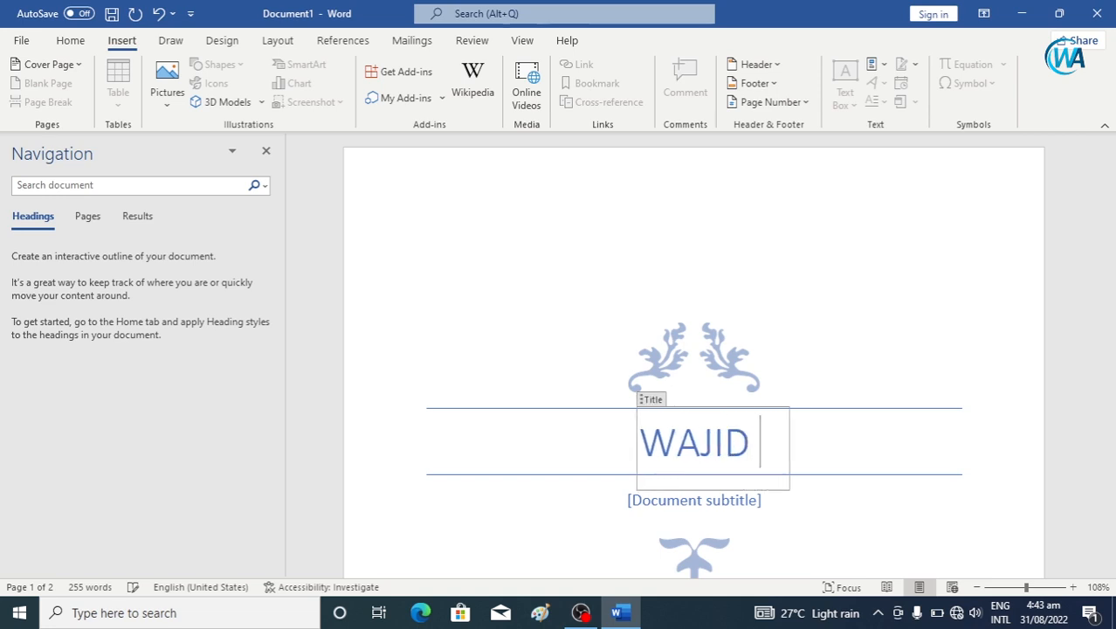
pyautogui.write('ACA')
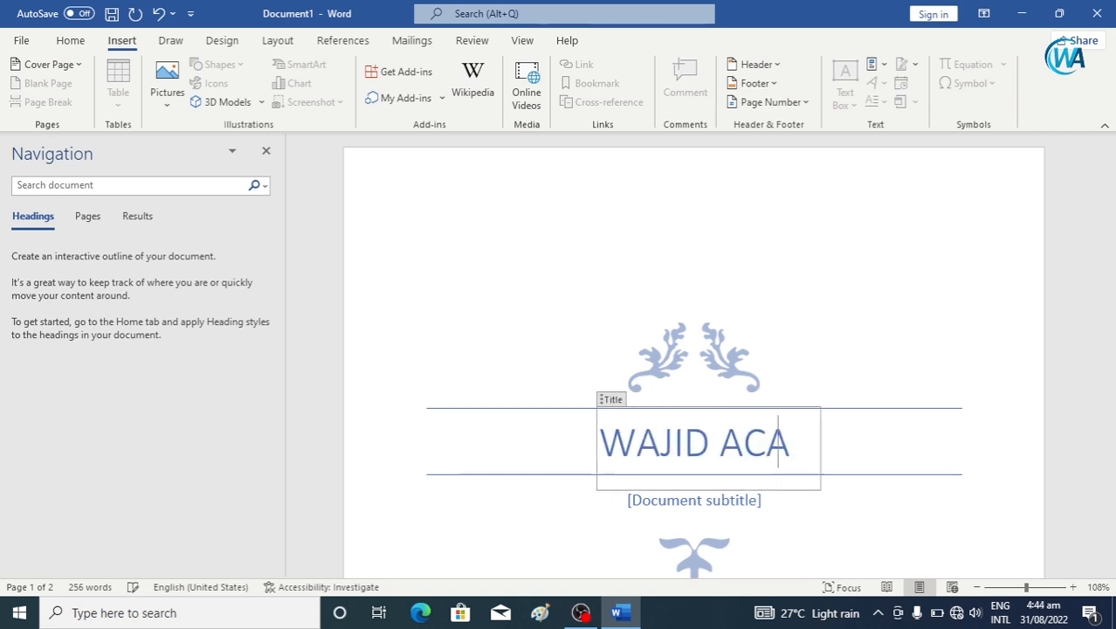
pyautogui.write('DEY')
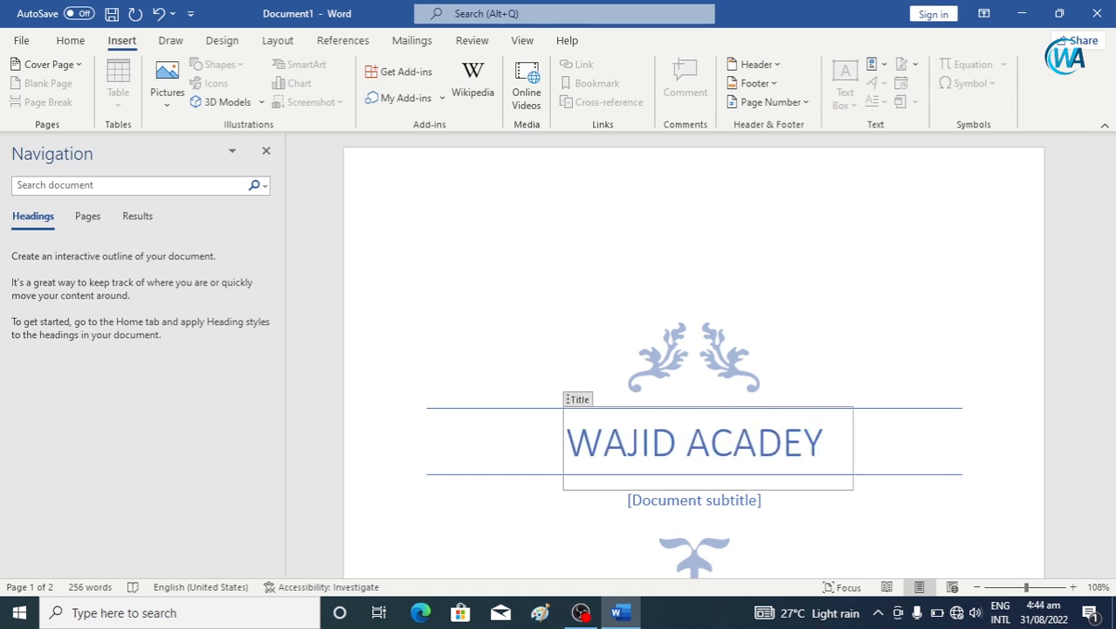
pyautogui.press('BackSpace')
pyautogui.press('BackSpace')
pyautogui.press('BackSpace')
pyautogui.press('BackSpace')
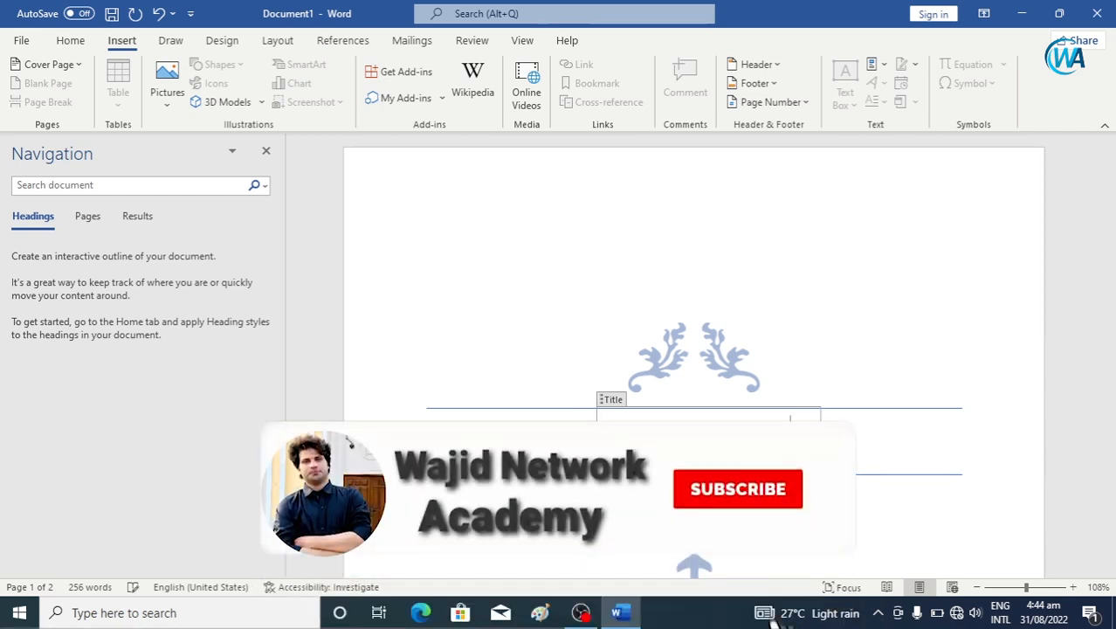
pyautogui.write('ADEMY')
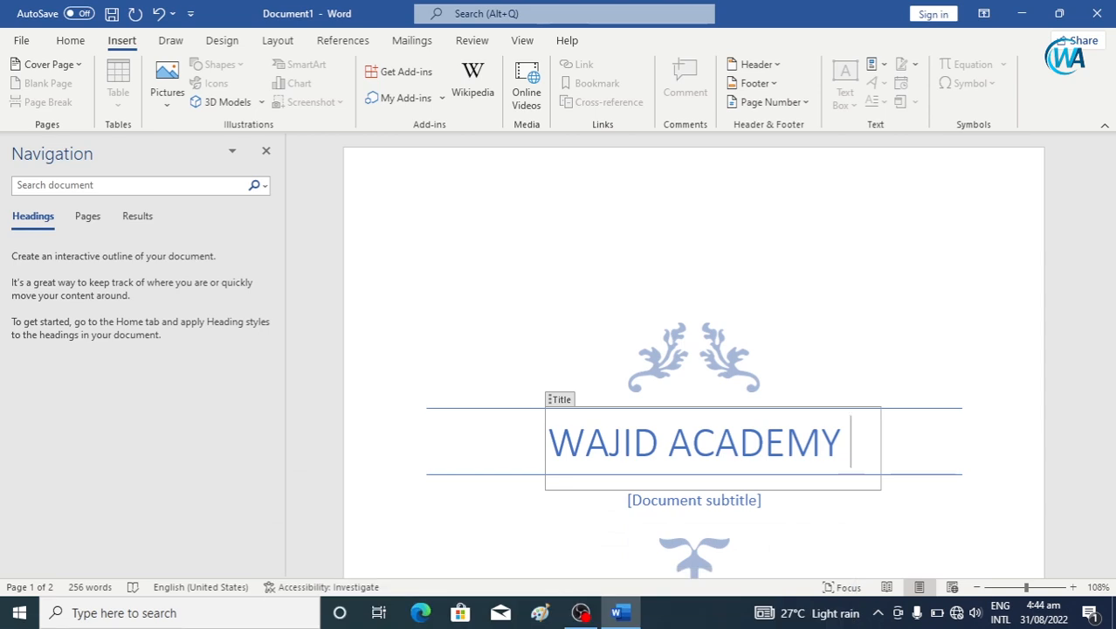
# Step: Replace the current cover page with the built-in Integral design and look over its placeholders
pyautogui.click(736, 510)
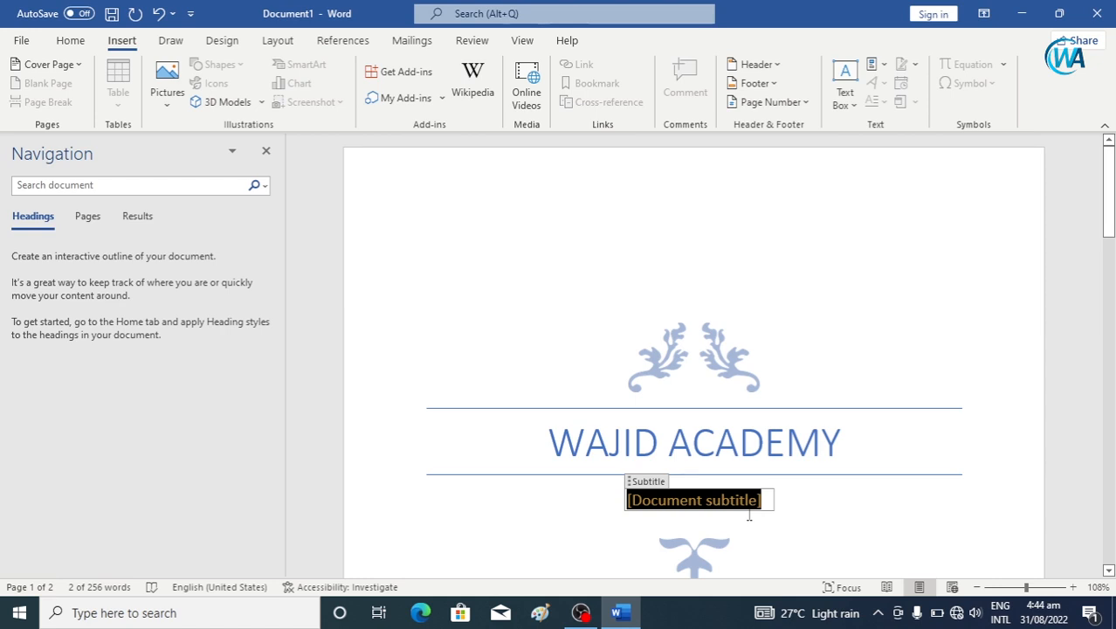
pyautogui.scroll(-10, 855, 456)
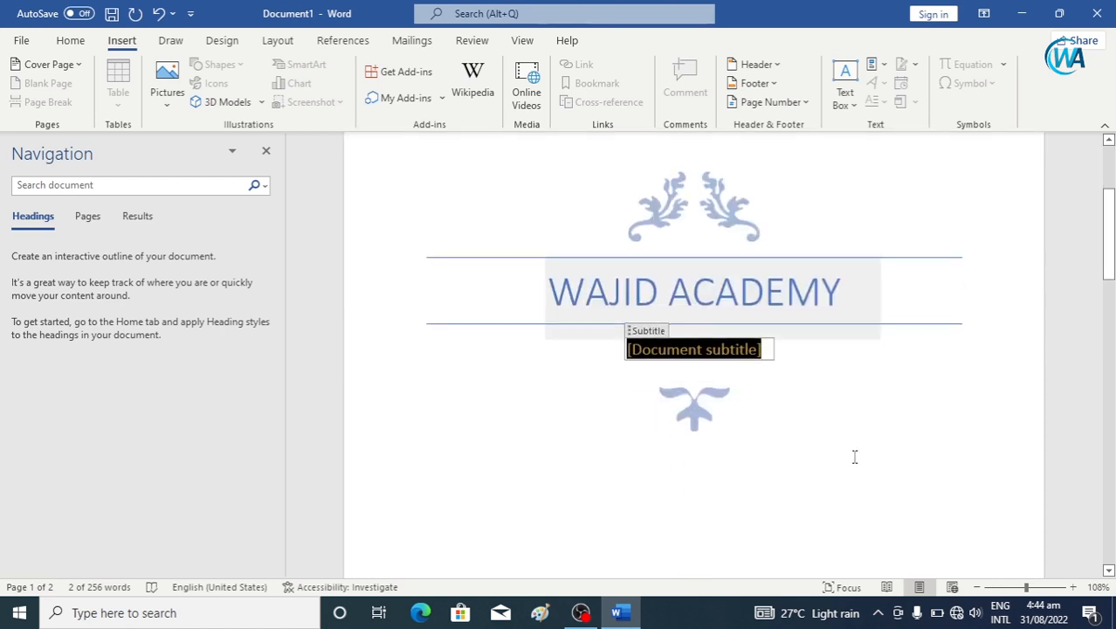
pyautogui.scroll(-5, 818, 504)
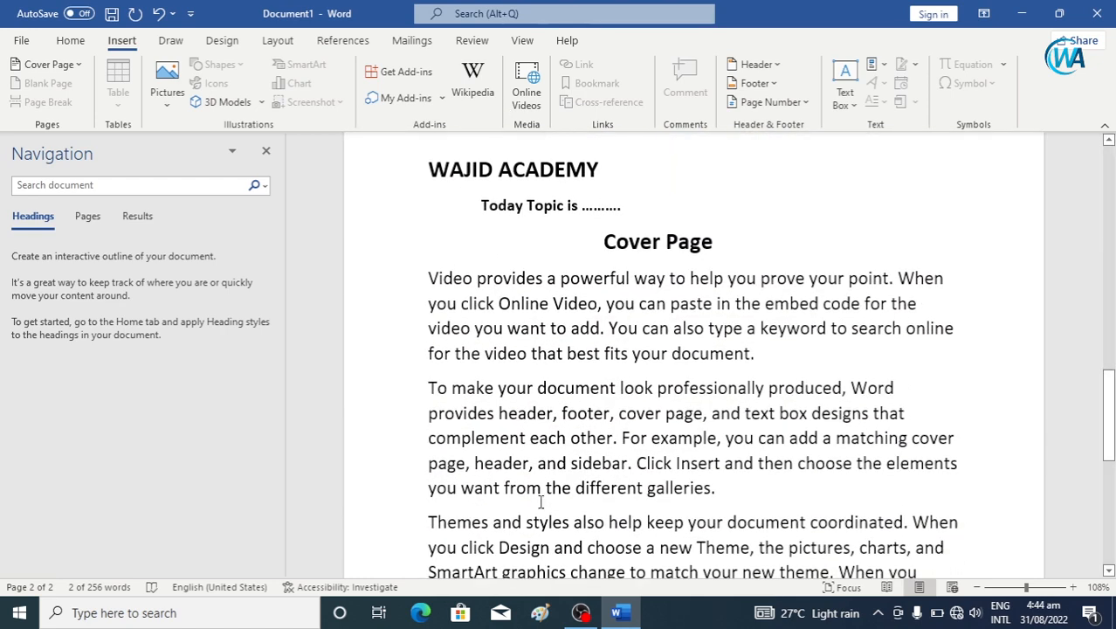
pyautogui.scroll(5, 643, 427)
pyautogui.scroll(8, 644, 427)
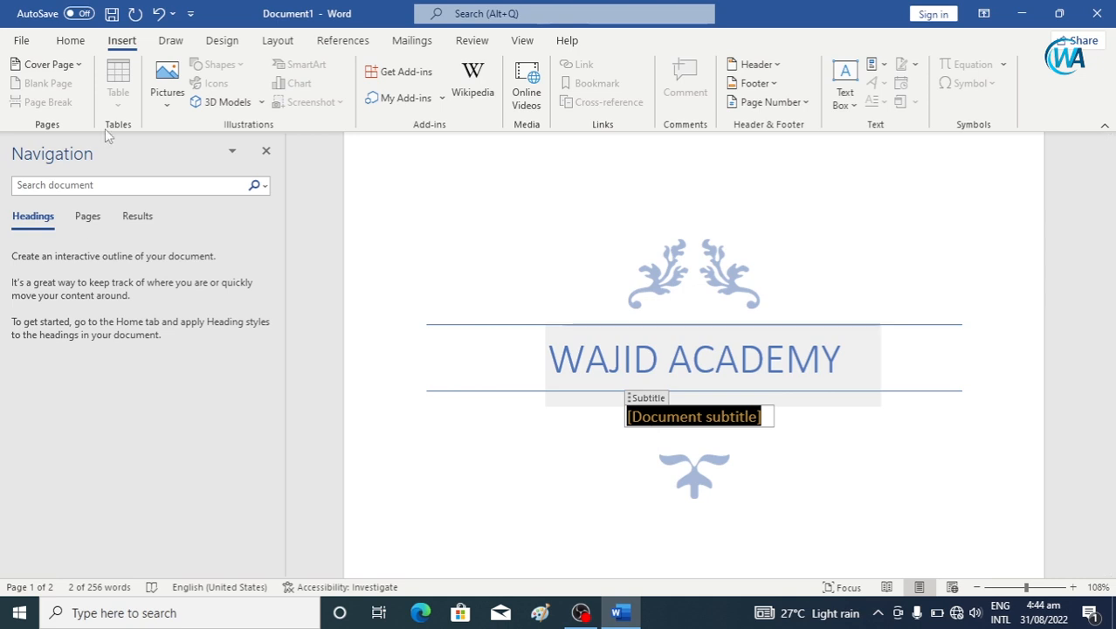
pyautogui.click(70, 65)
pyautogui.click(299, 314)
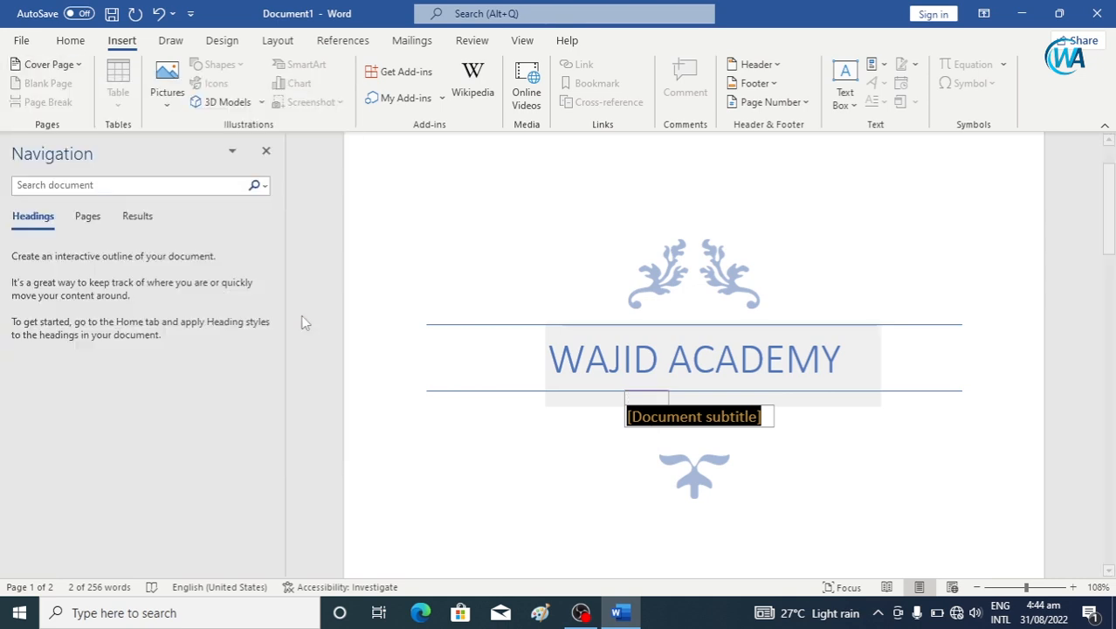
pyautogui.scroll(-3, 729, 401)
pyautogui.scroll(1, 729, 401)
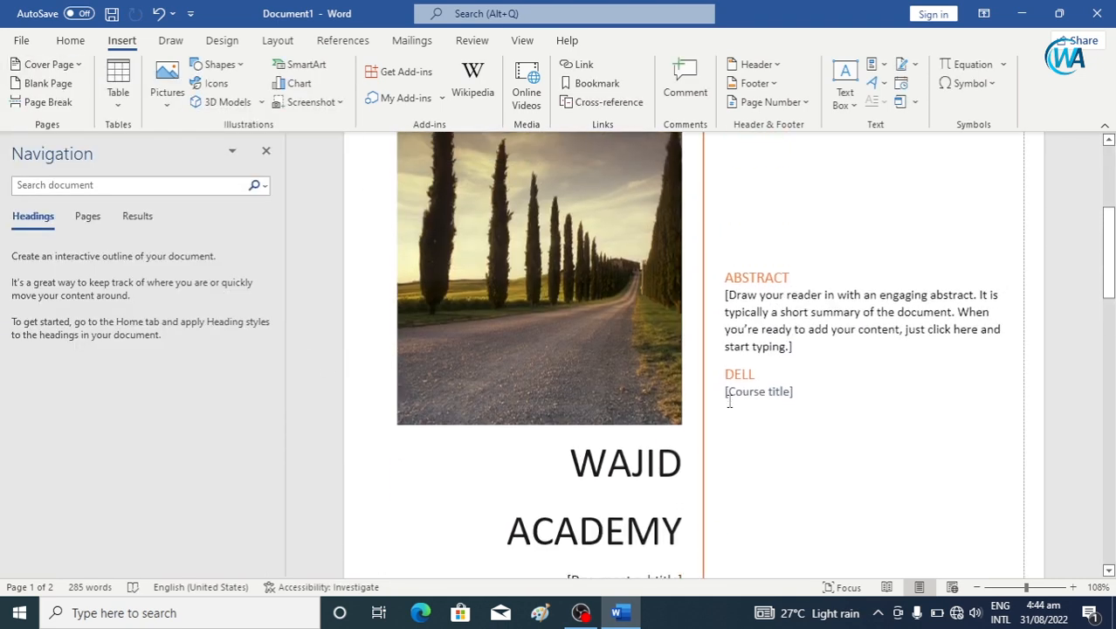
pyautogui.scroll(2, 729, 401)
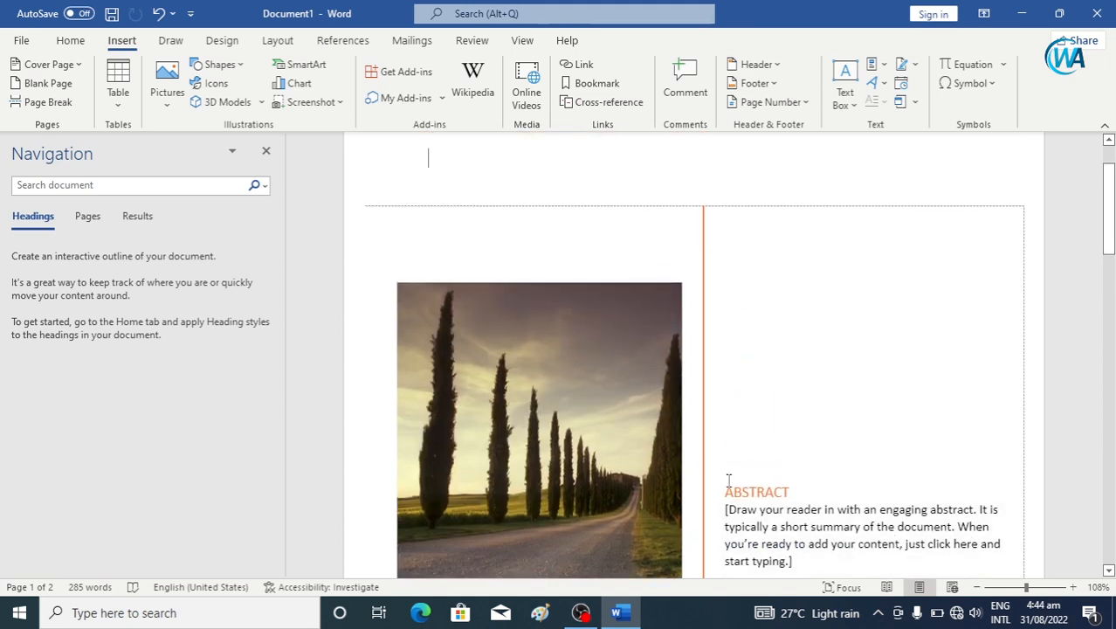
# Step: Browse the built-in cover page designs and apply the Integral cover page again
pyautogui.click(77, 67)
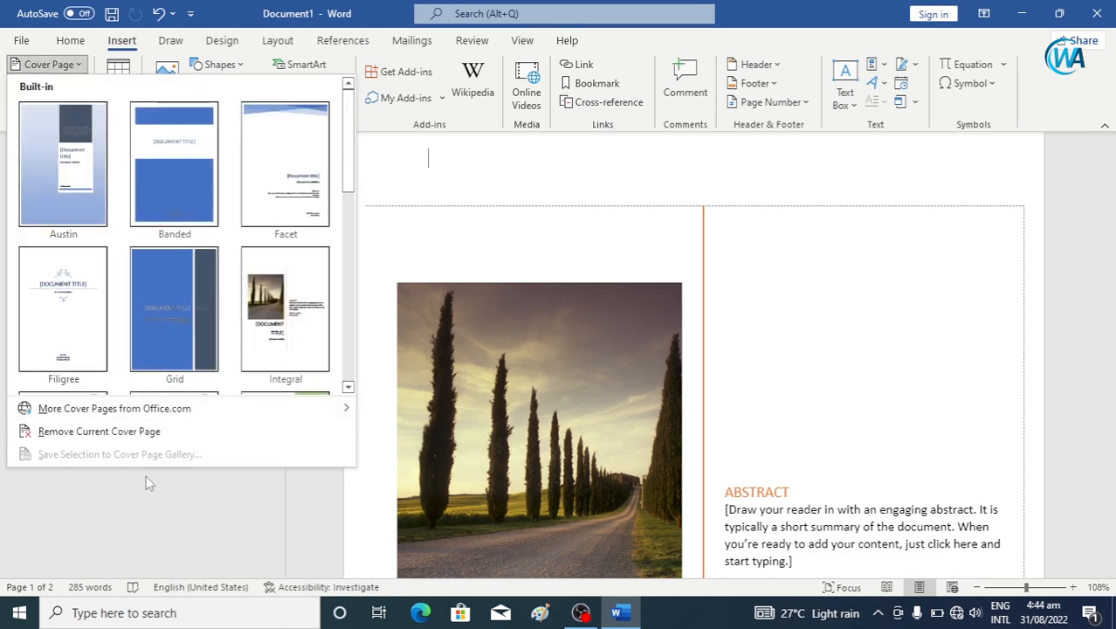
pyautogui.moveTo(175, 418)
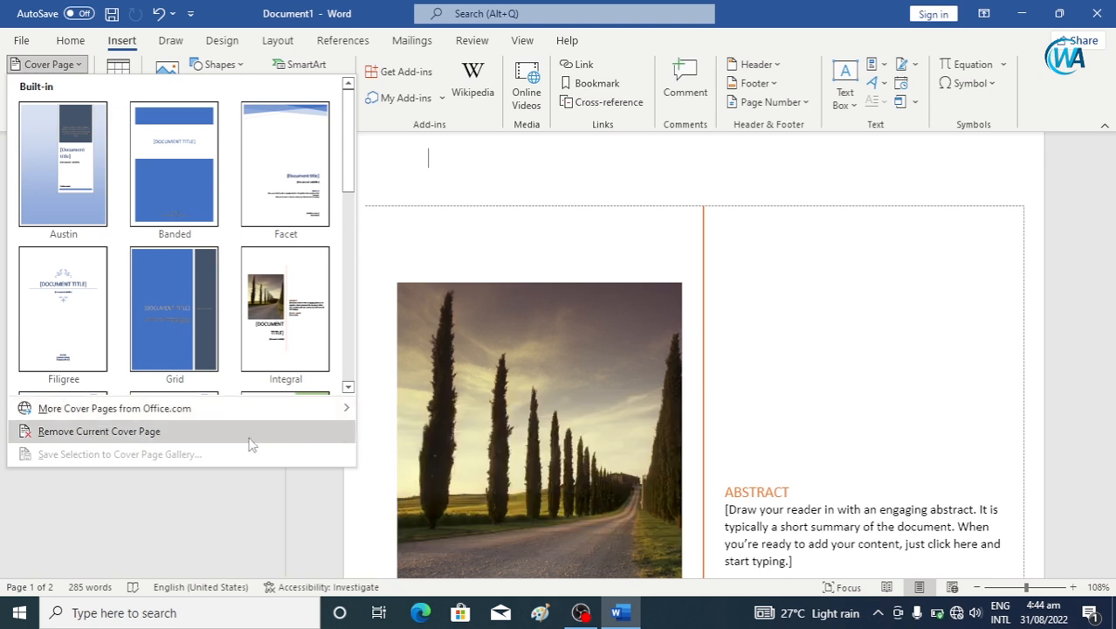
pyautogui.click(462, 230)
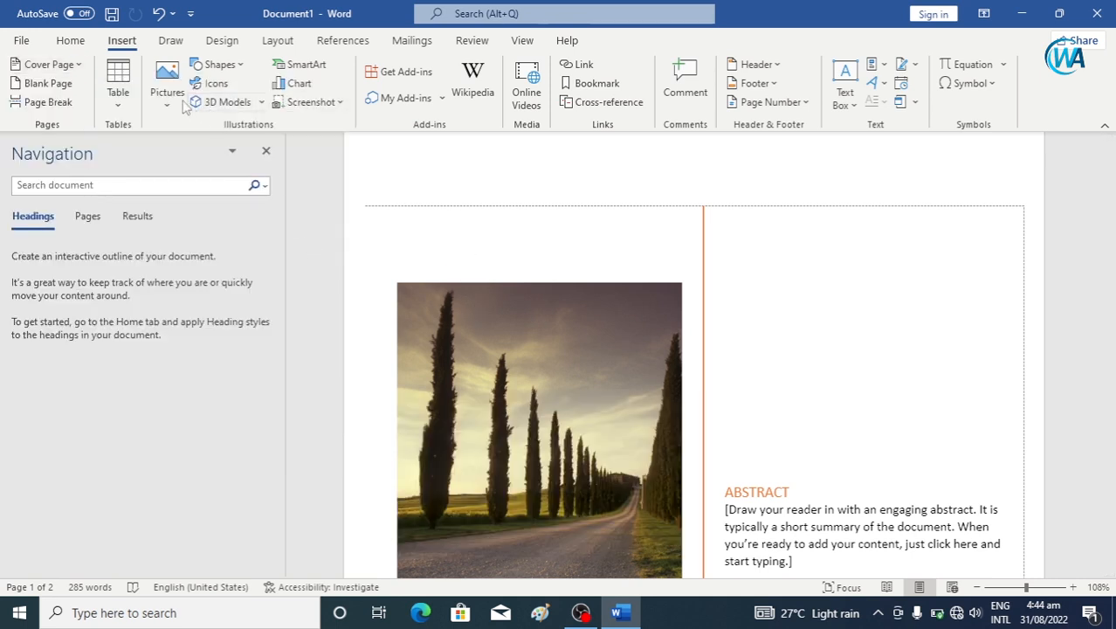
pyautogui.click(46, 64)
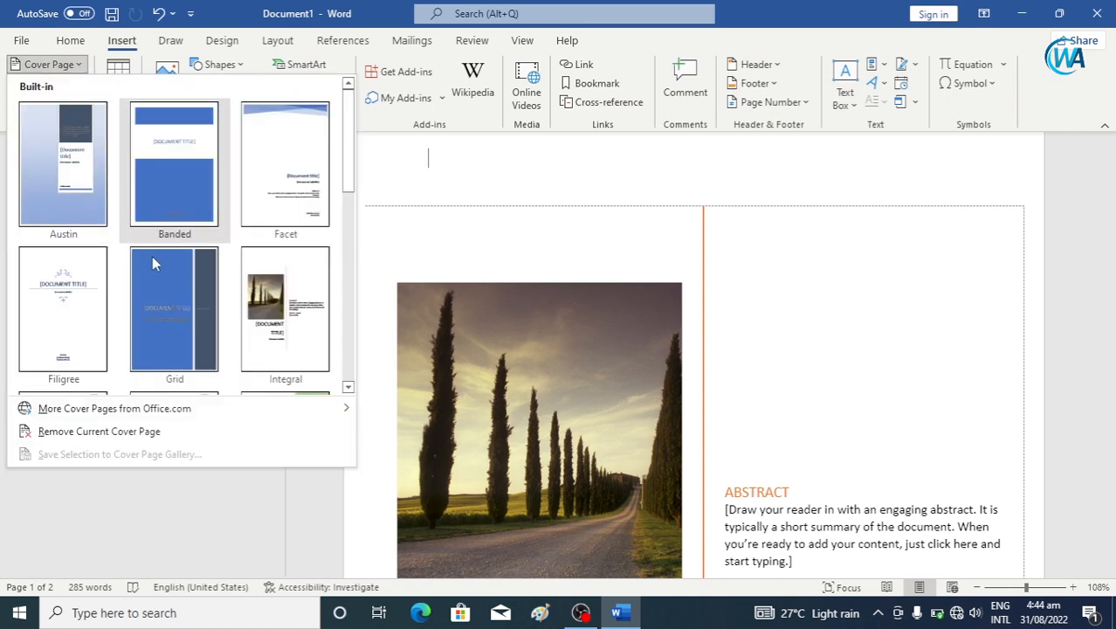
pyautogui.click(275, 312)
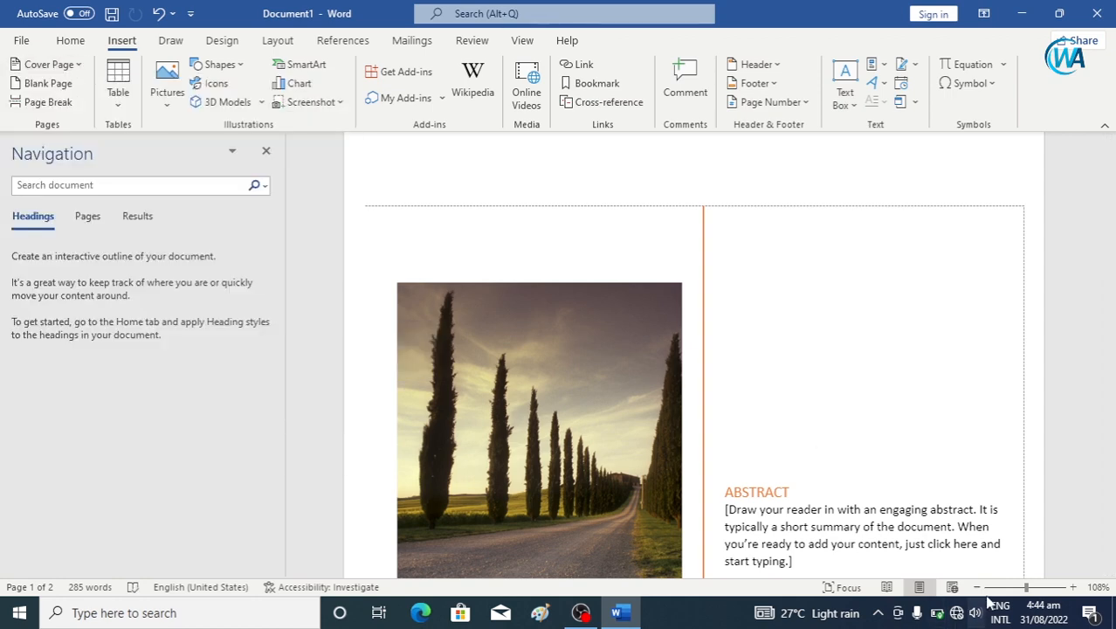
pyautogui.click(45, 63)
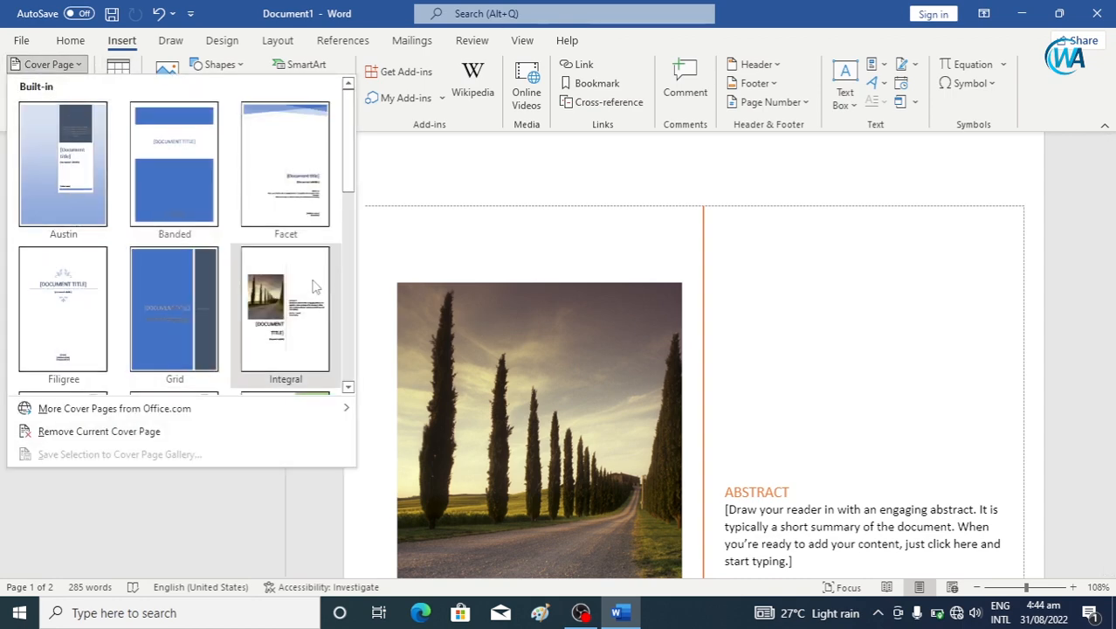
pyautogui.scroll(-5, 325, 297)
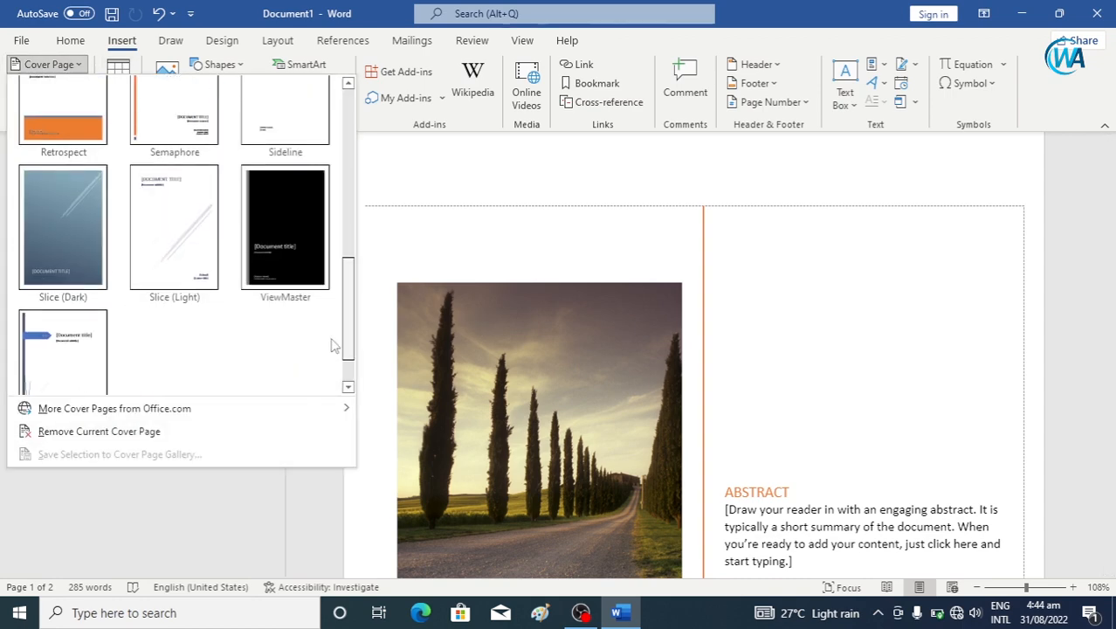
pyautogui.scroll(5, 332, 345)
pyautogui.click(287, 298)
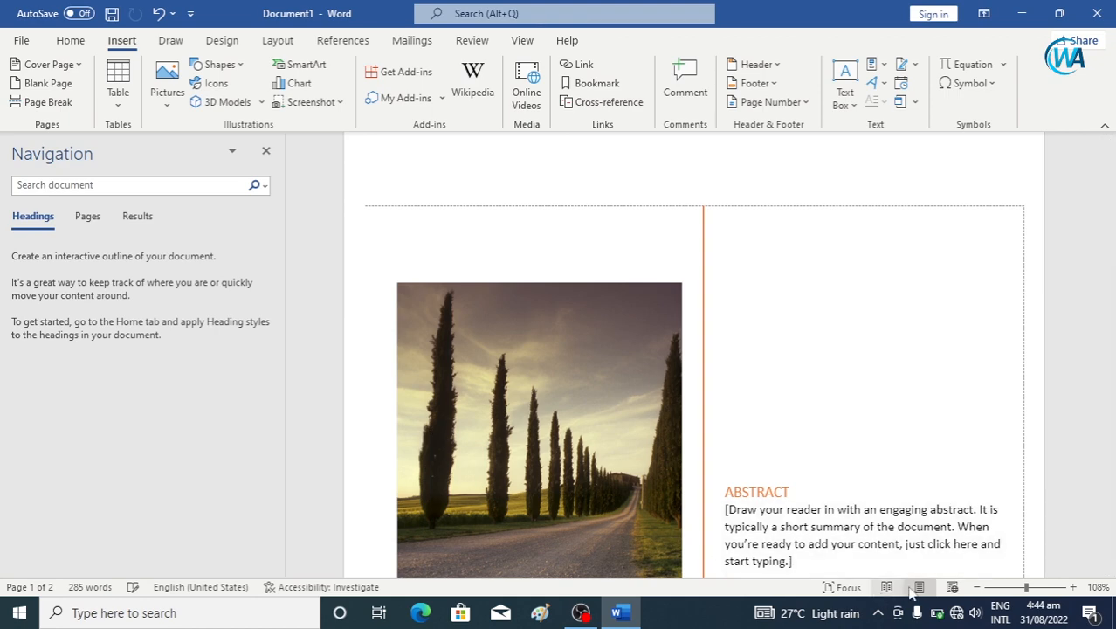
# Step: Delete all the headings and body text on the page after the cover page
pyautogui.moveTo(1039, 593); pyautogui.dragTo(1000, 592)
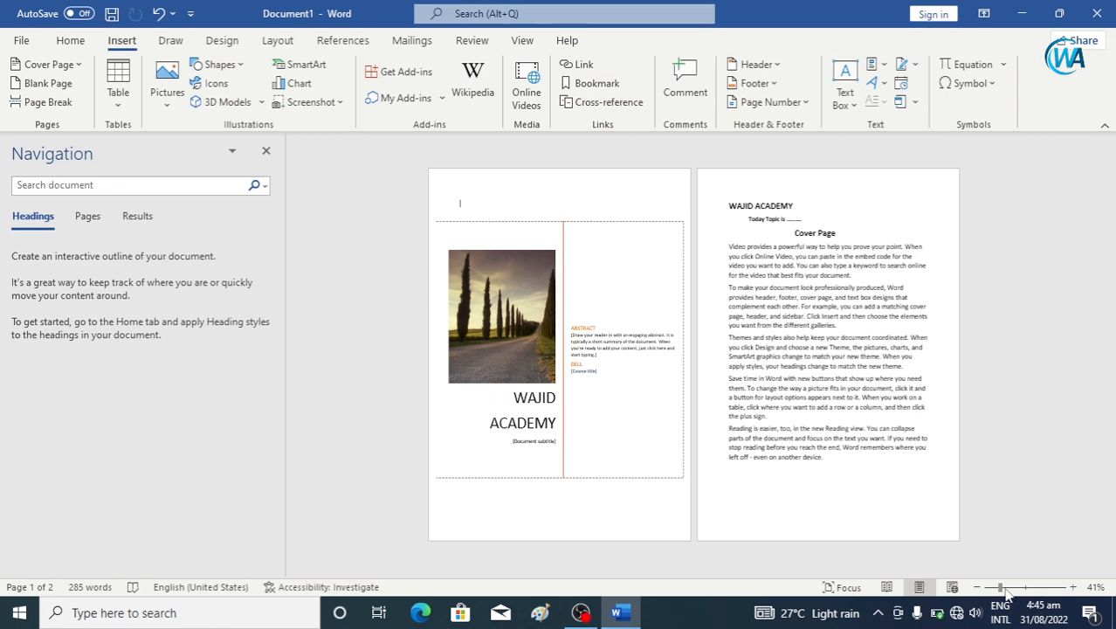
pyautogui.moveTo(1002, 587); pyautogui.dragTo(1005, 588)
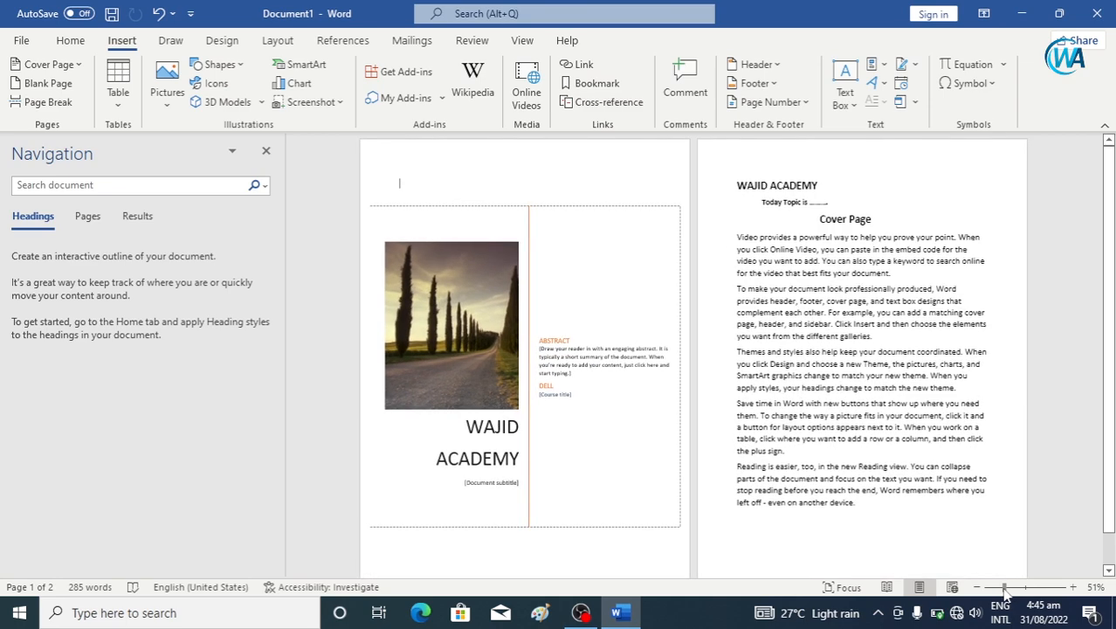
pyautogui.keyDown('shift'); pyautogui.click(992, 535); pyautogui.keyUp('shift')
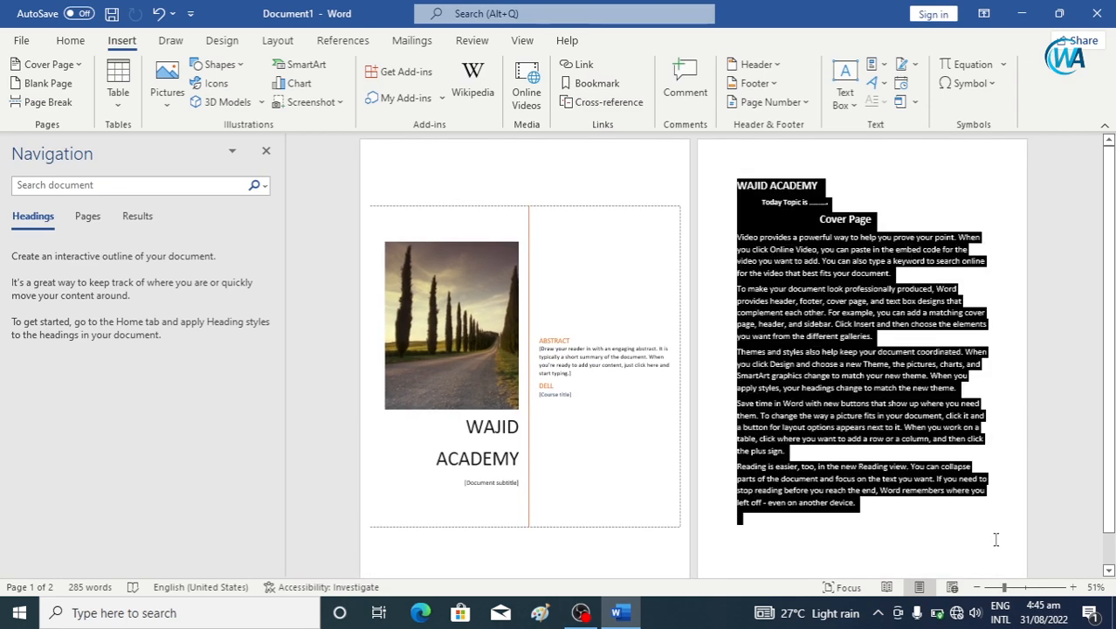
pyautogui.press('Delete')
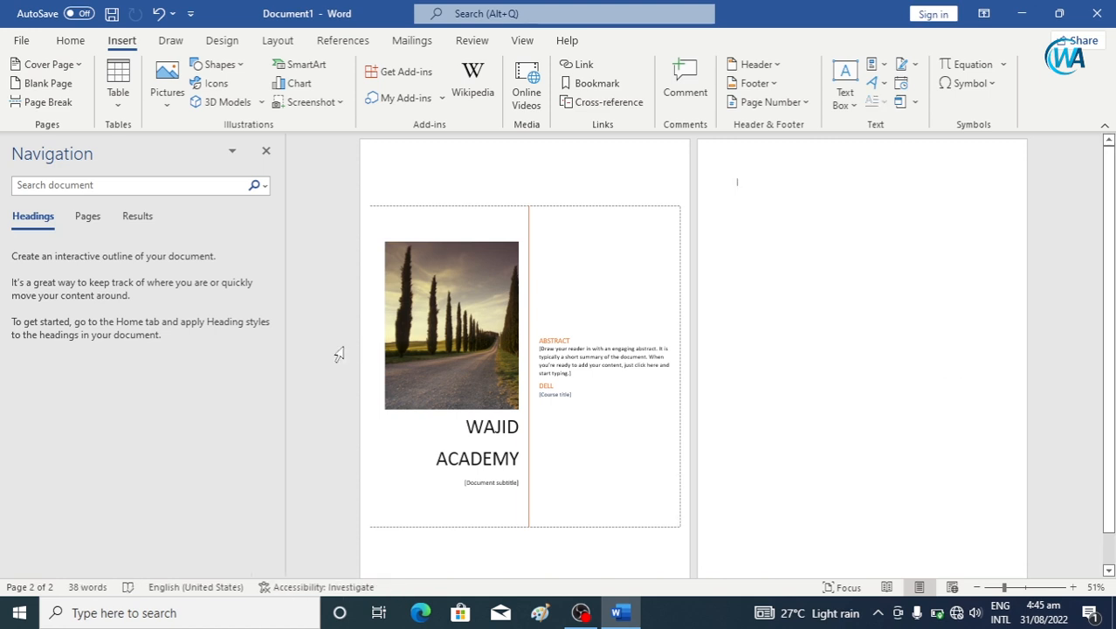
# Step: Draw a rectangle about 8.7 cm wide and 10.5 cm high on the empty second page
pyautogui.click(220, 64)
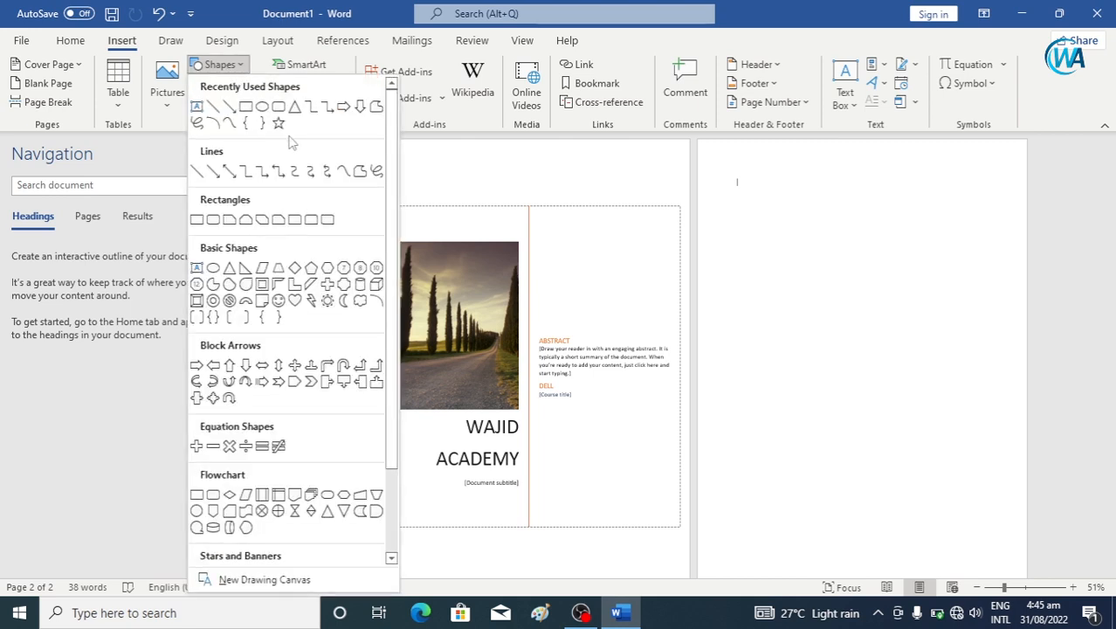
pyautogui.click(245, 108)
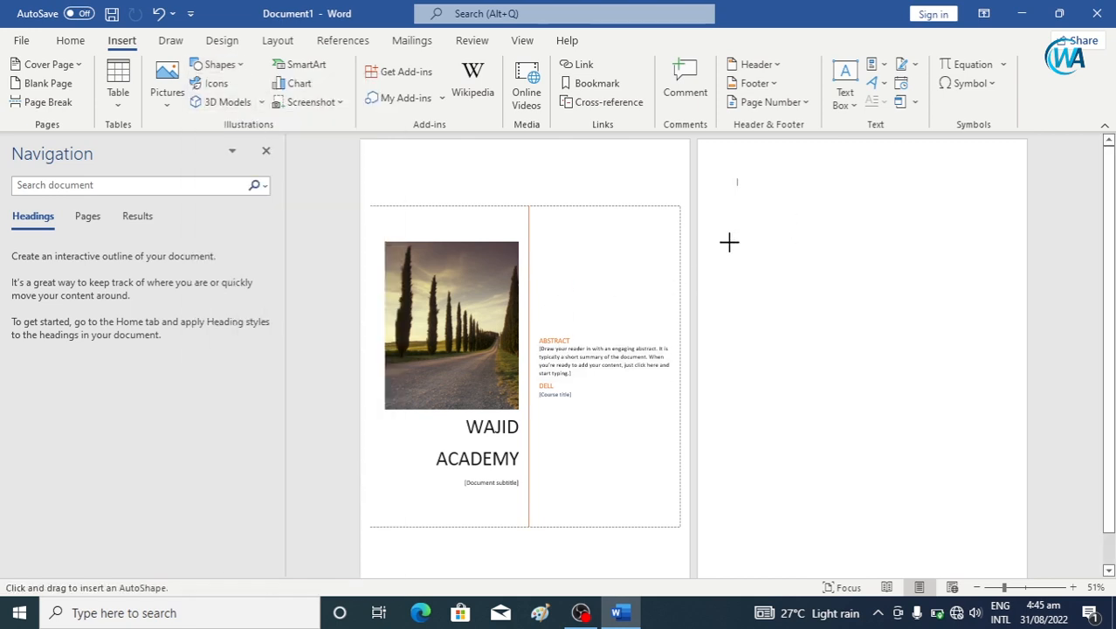
pyautogui.moveTo(724, 255); pyautogui.dragTo(848, 412)
pyautogui.moveTo(865, 421); pyautogui.dragTo(861, 421)
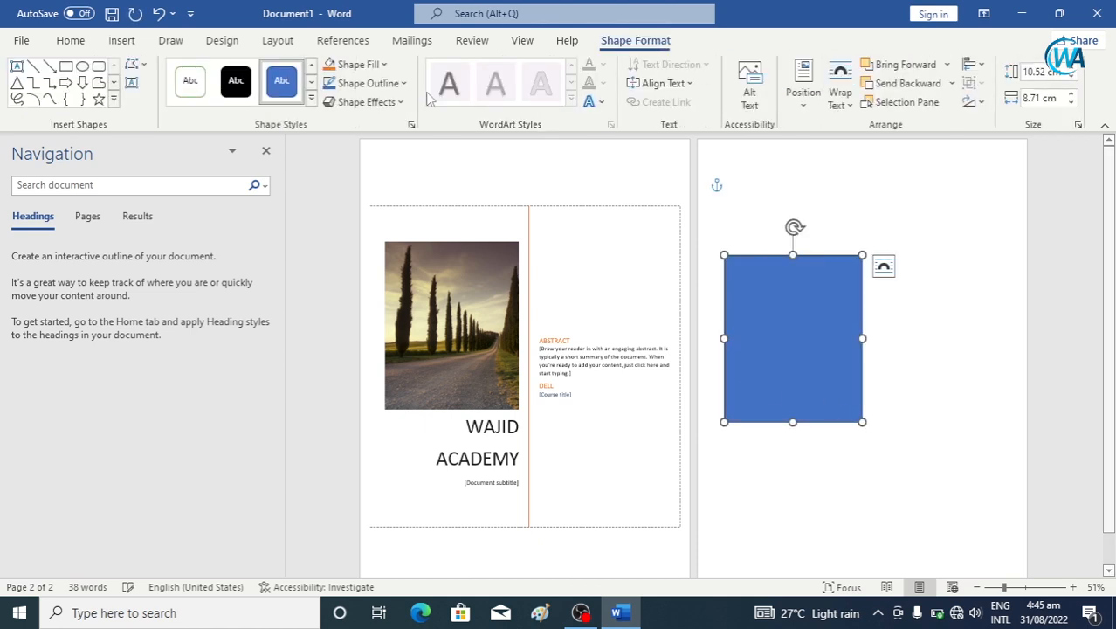
# Step: Remove the fill and the outline from the rectangle on the second page
pyautogui.click(385, 65)
pyautogui.click(377, 242)
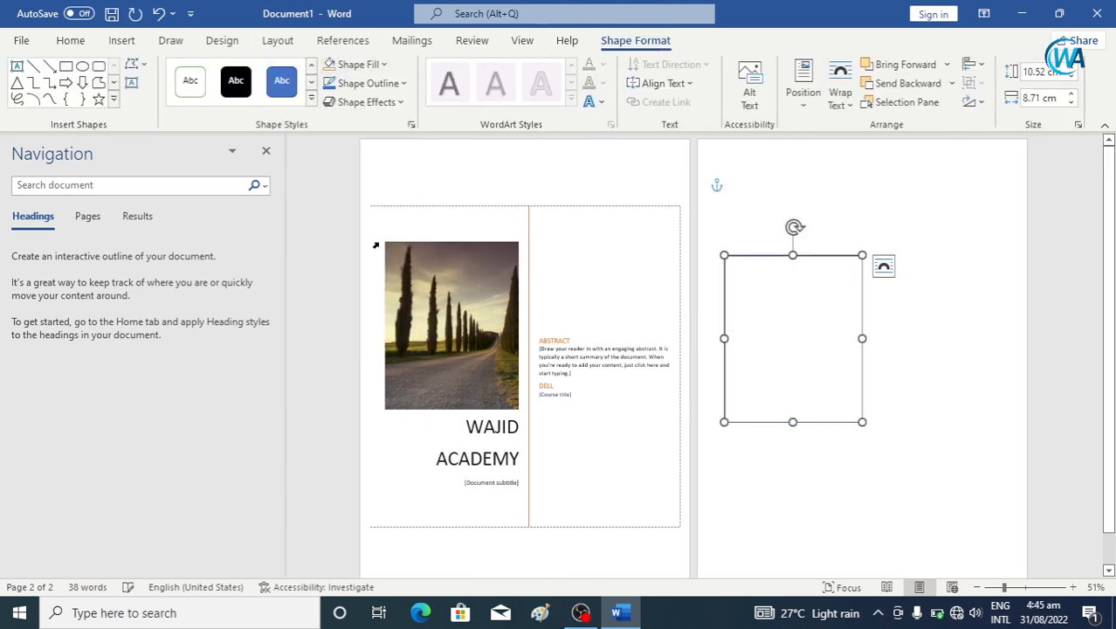
pyautogui.click(404, 84)
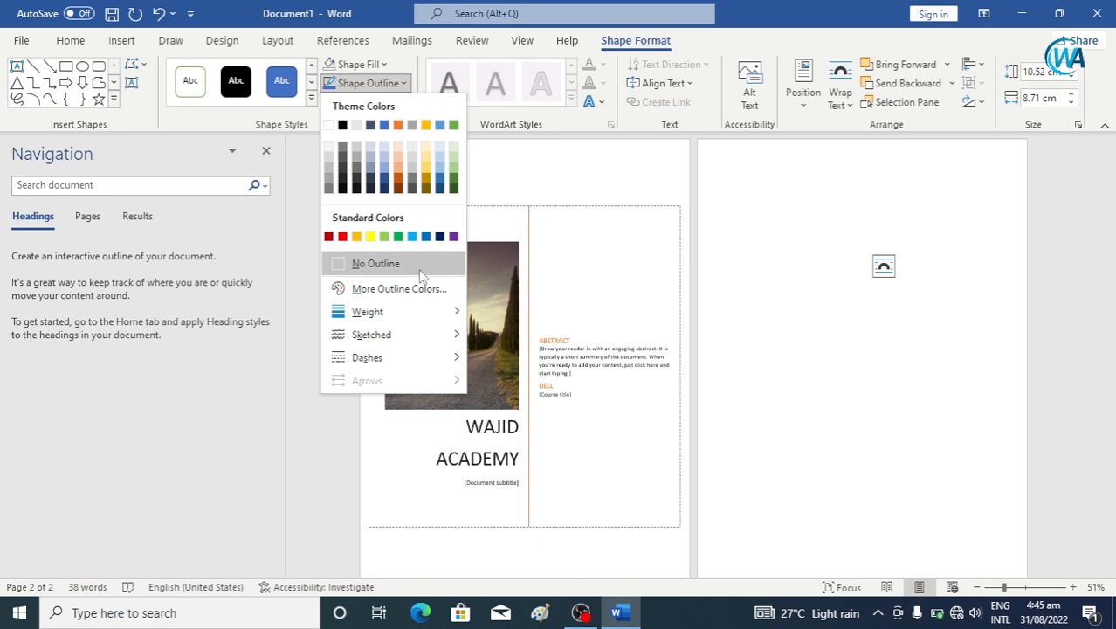
pyautogui.click(419, 270)
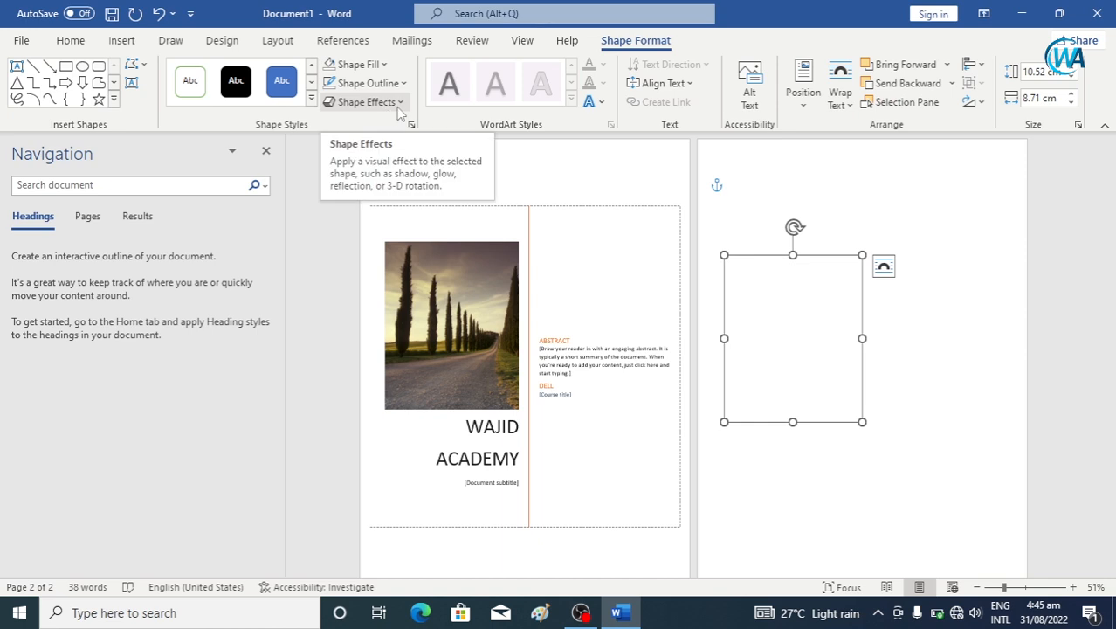
# Step: Fill the rectangle with the purple bridge picture file from the Background folder on New Volume (F:)
pyautogui.click(353, 65)
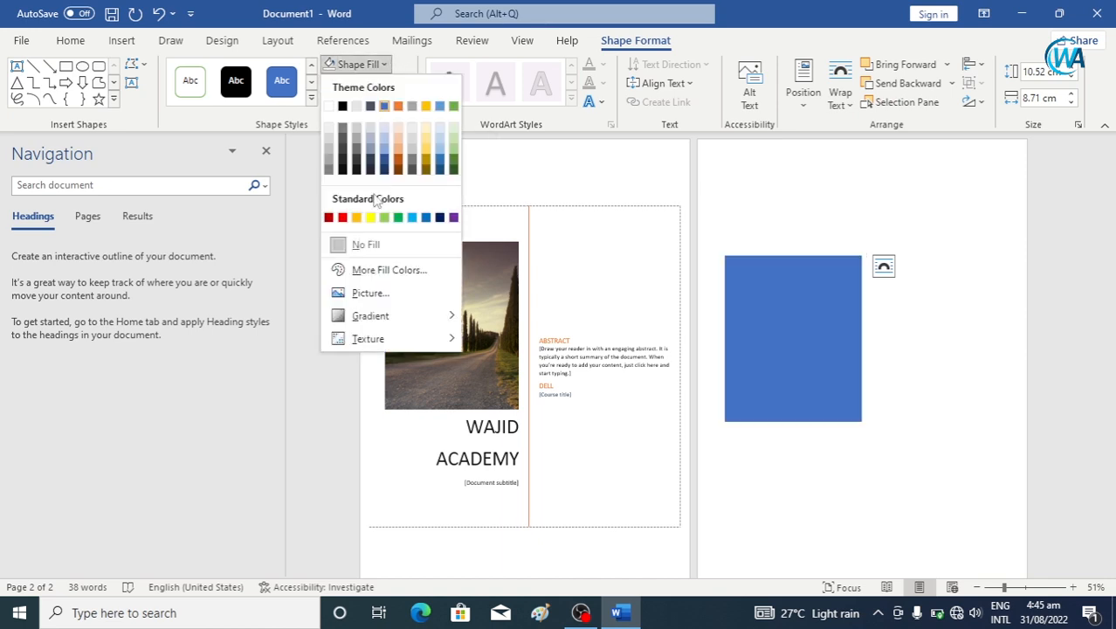
pyautogui.click(367, 294)
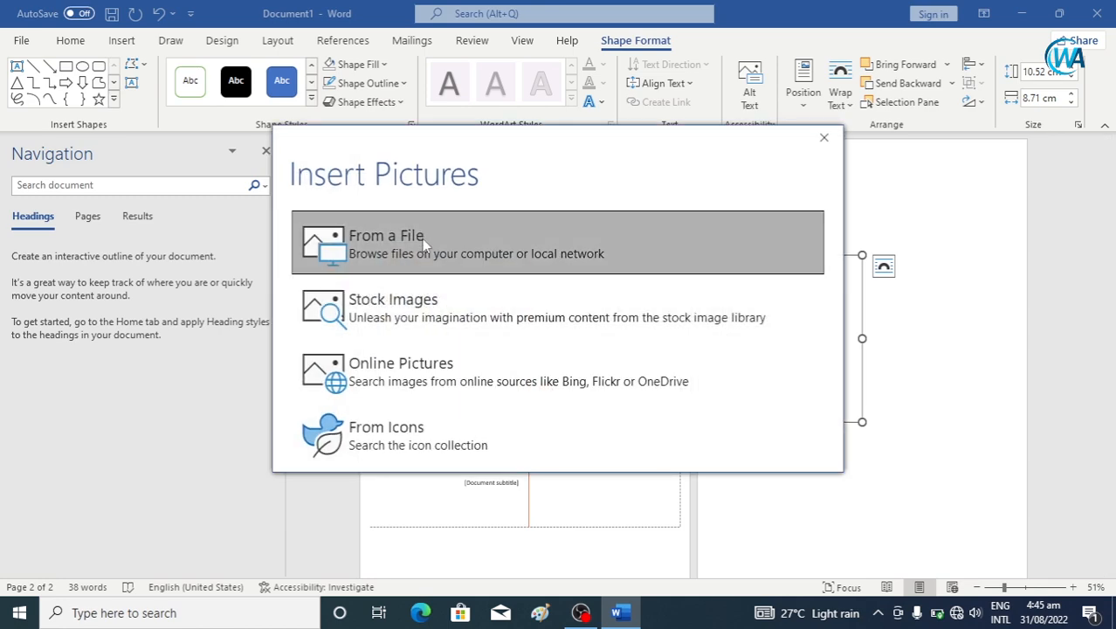
pyautogui.click(422, 239)
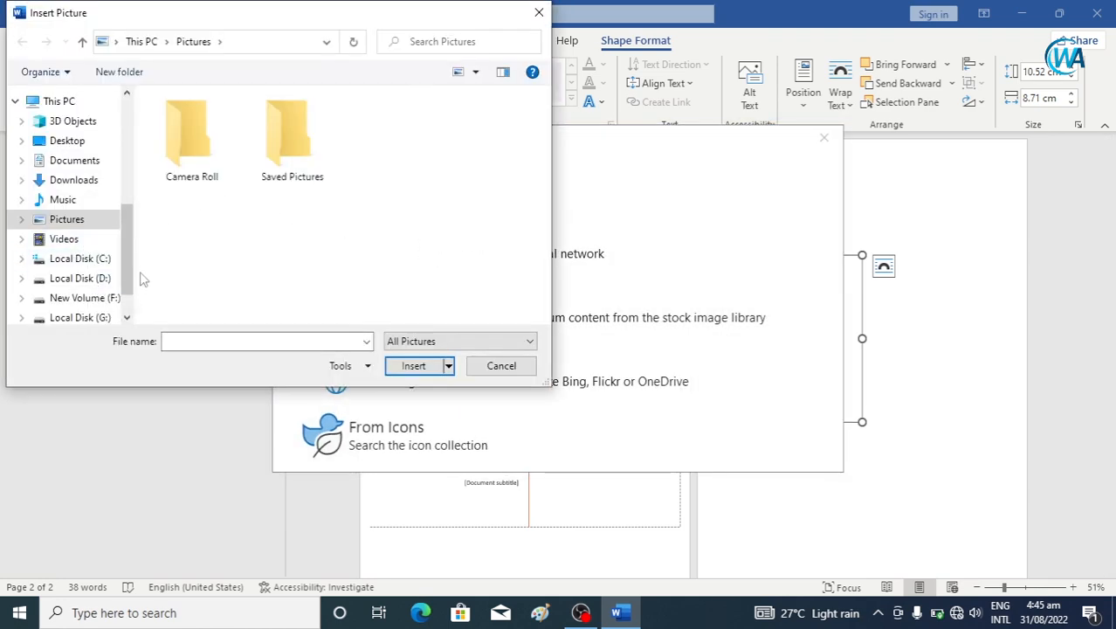
pyautogui.scroll(-2, 131, 278)
pyautogui.click(110, 258)
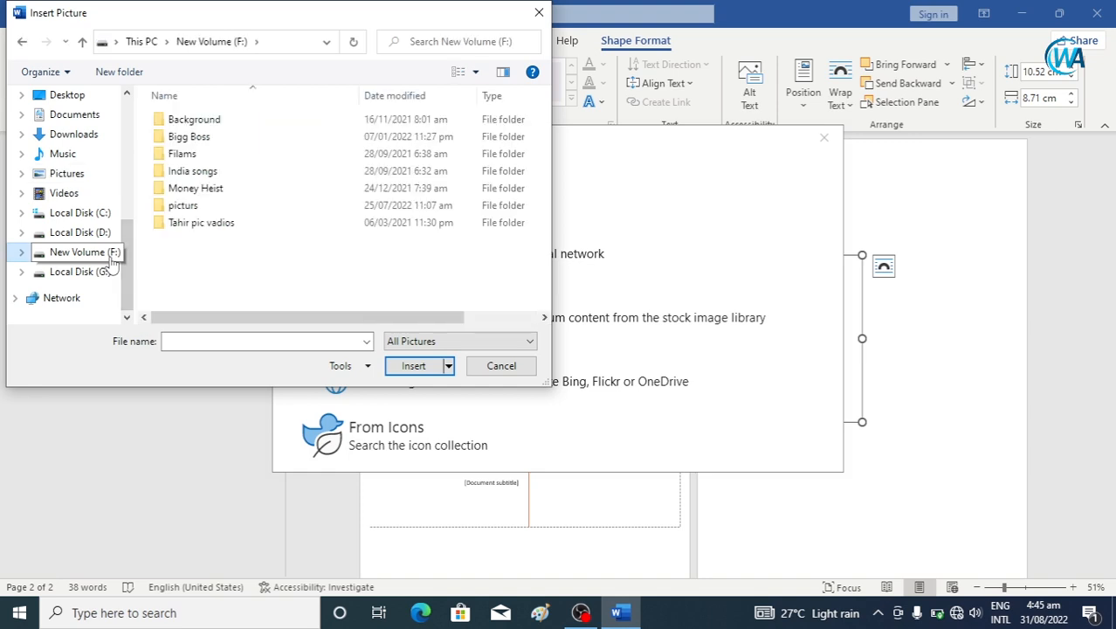
pyautogui.doubleClick(208, 129)
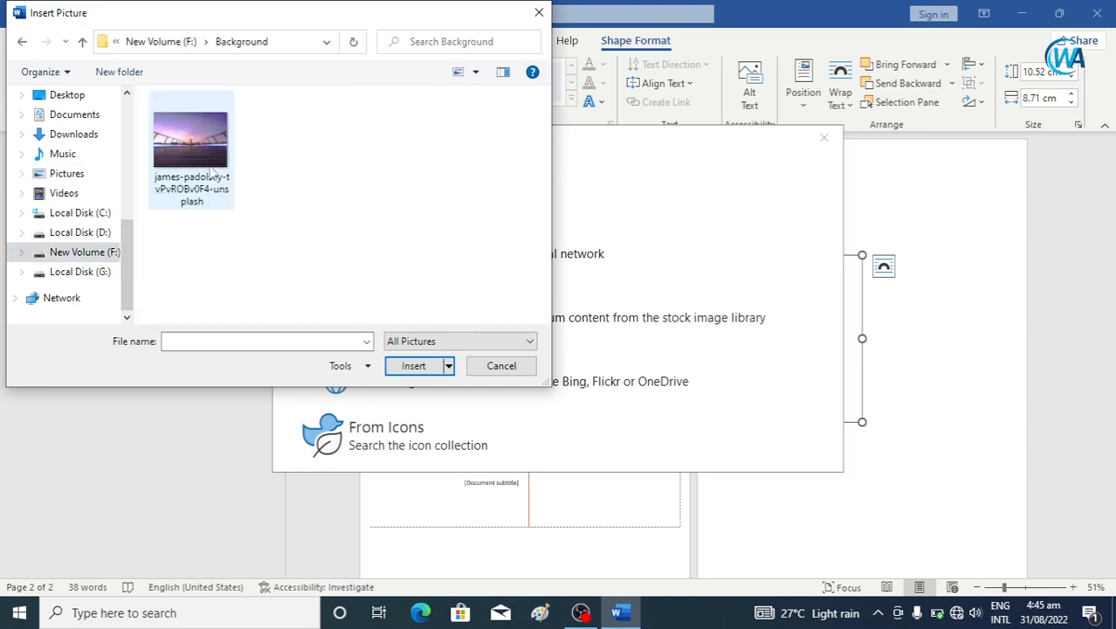
pyautogui.click(210, 173)
pyautogui.click(414, 367)
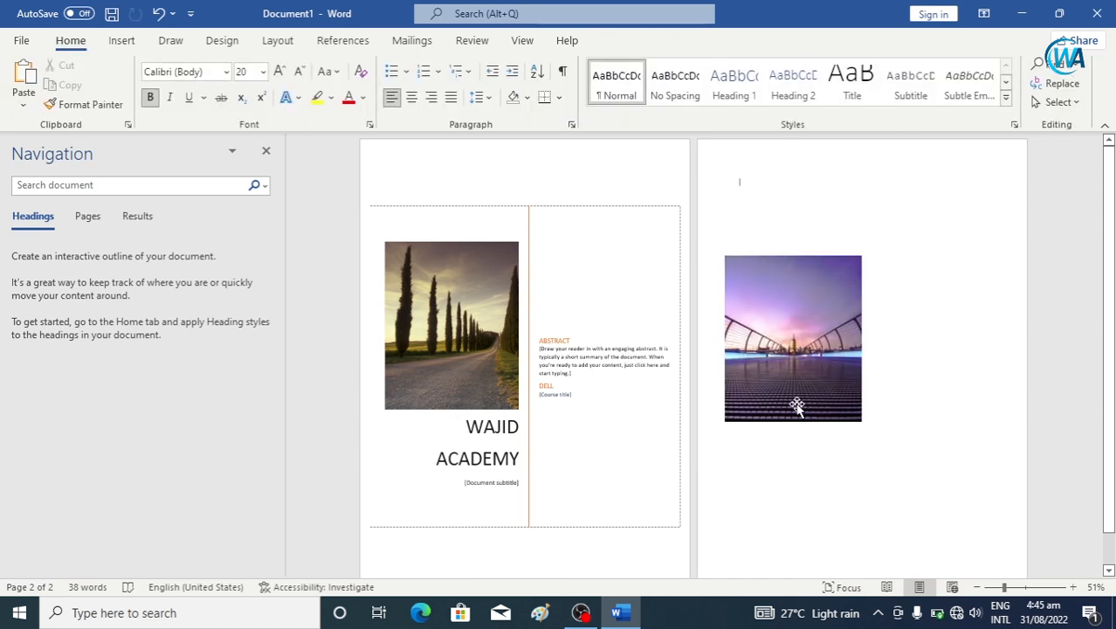
# Step: Stretch the picture-filled rectangle slightly taller by extending its lower edge
pyautogui.click(797, 377)
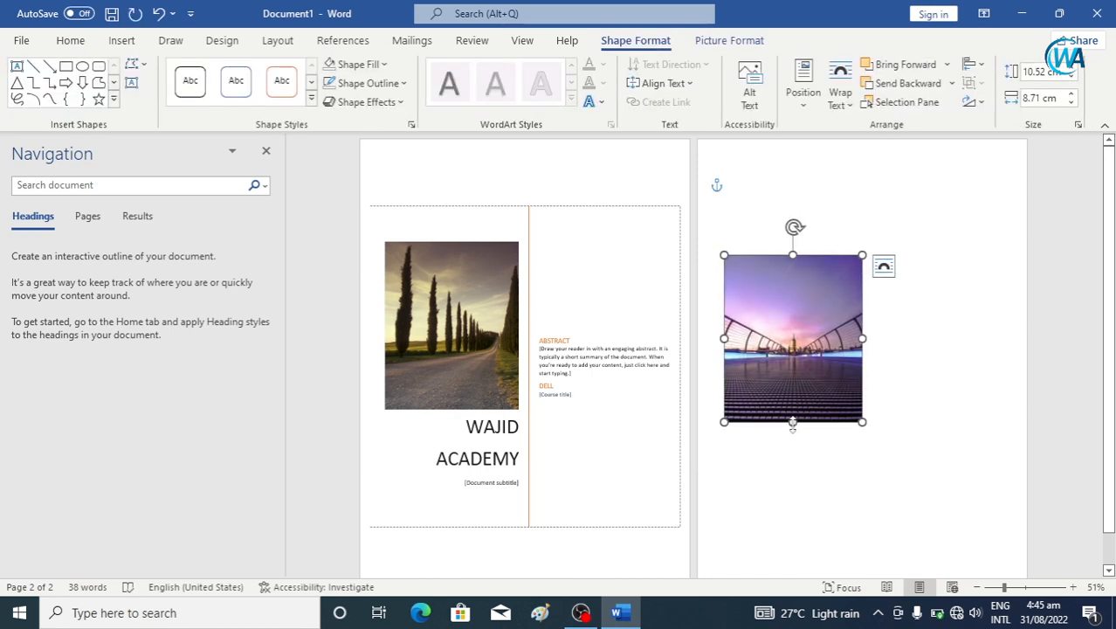
pyautogui.moveTo(792, 423); pyautogui.dragTo(791, 429)
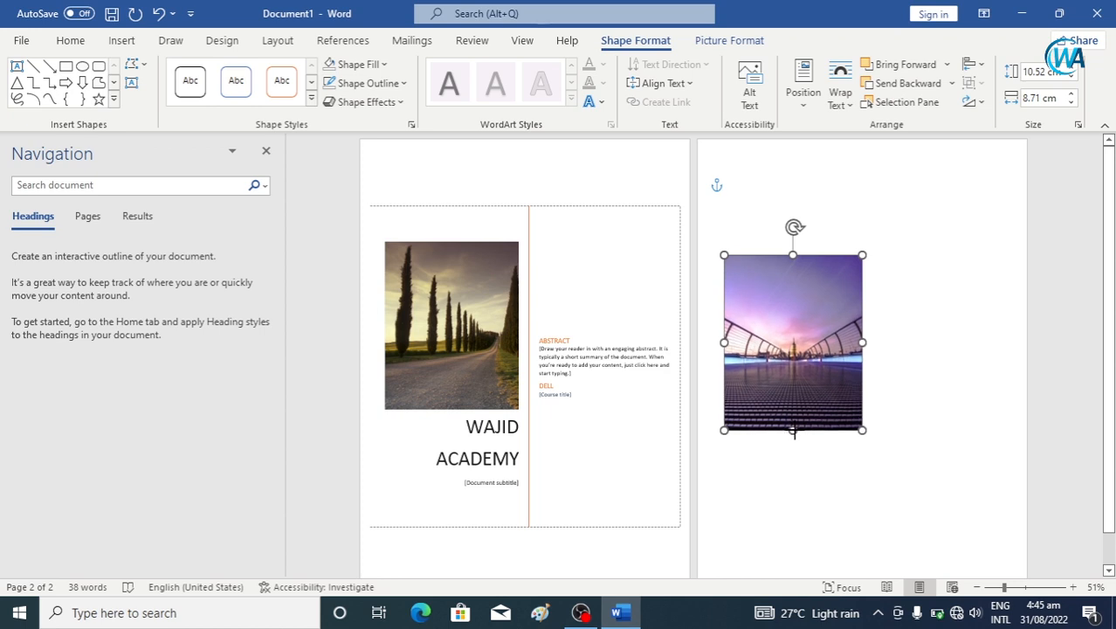
pyautogui.click(904, 349)
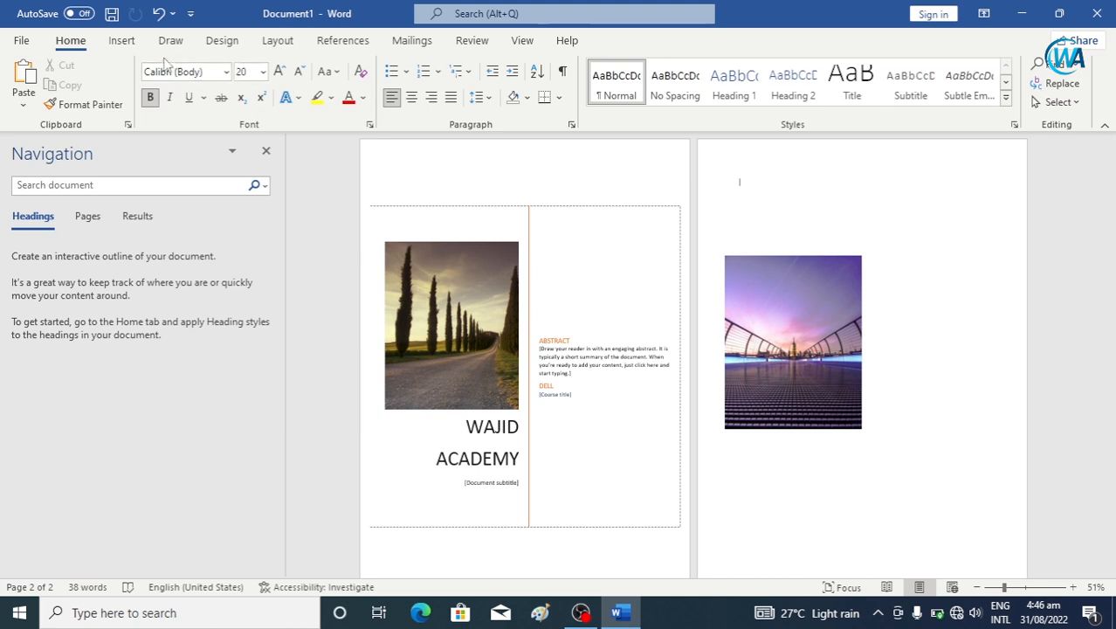
# Step: Draw a rectangle about 7.6 cm wide and 4.3 cm high below the picture, with its right edge in line with the picture's
pyautogui.click(122, 41)
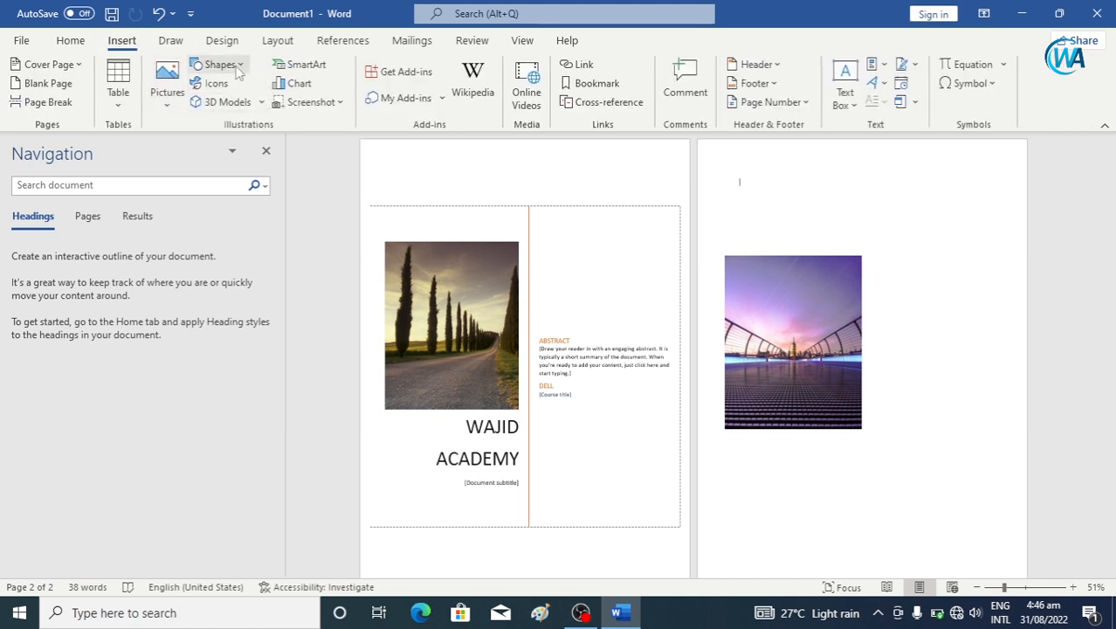
pyautogui.click(232, 66)
pyautogui.click(246, 108)
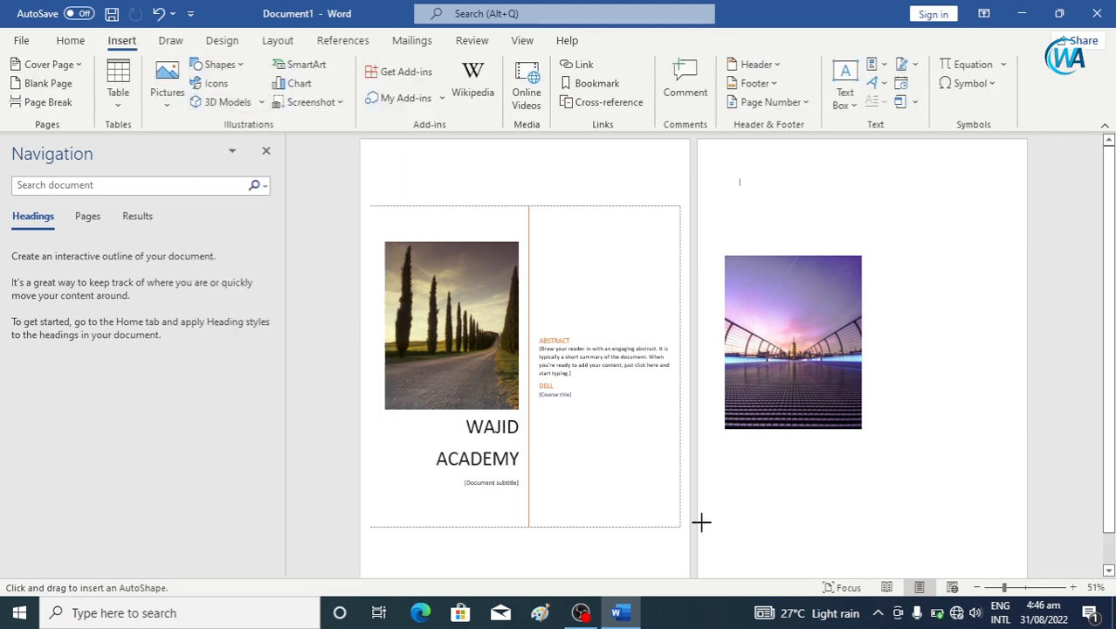
pyautogui.moveTo(759, 469); pyautogui.dragTo(880, 538)
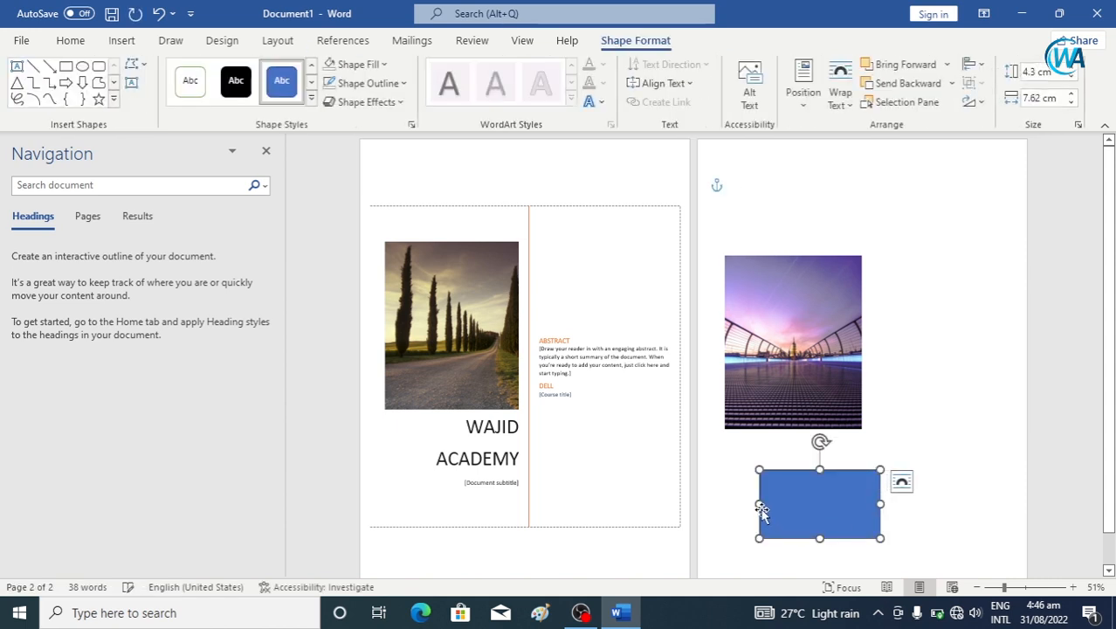
pyautogui.moveTo(760, 492)
pyautogui.mouseDown()
pyautogui.moveTo(728, 491)
pyautogui.moveTo(742, 491)
pyautogui.mouseUp()
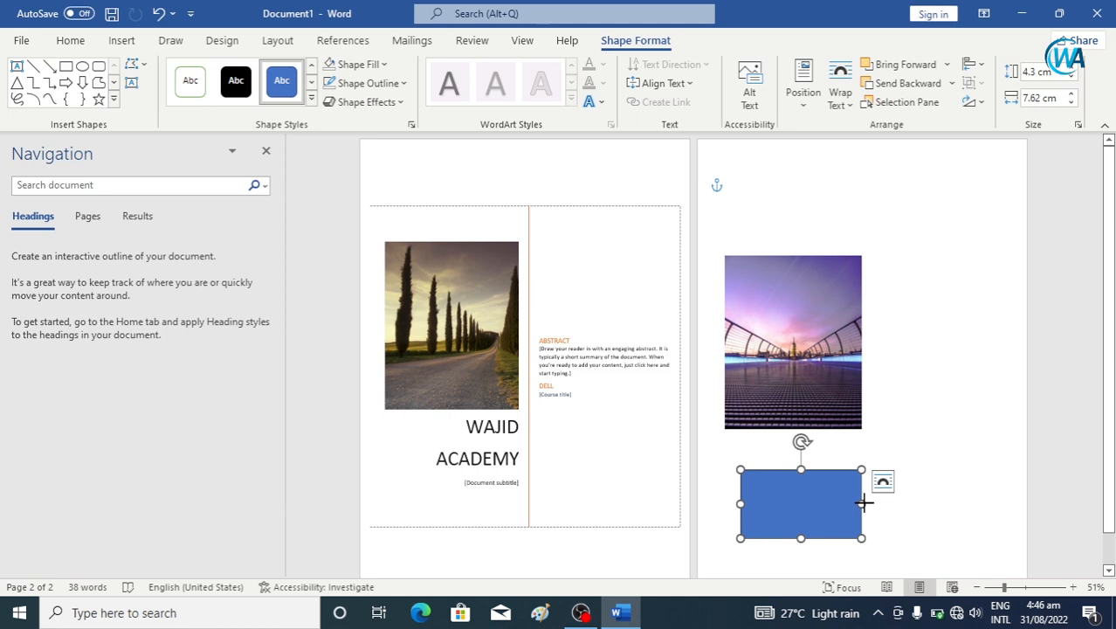
# Step: Make the new rectangle below the picture transparent, with no fill and no outline
pyautogui.click(384, 65)
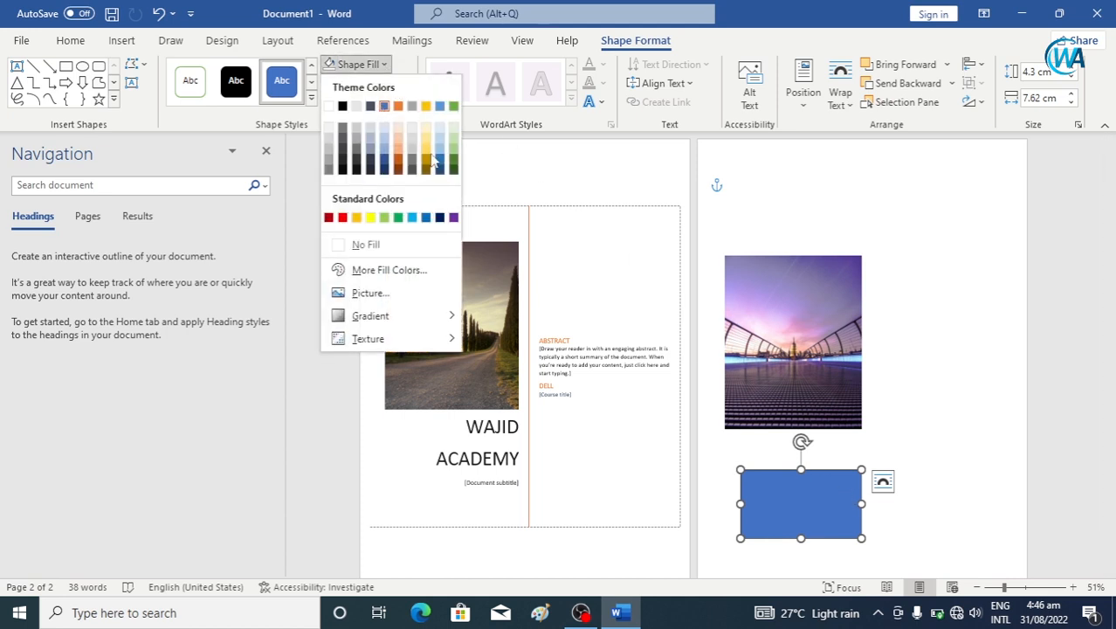
pyautogui.click(423, 245)
pyautogui.click(406, 84)
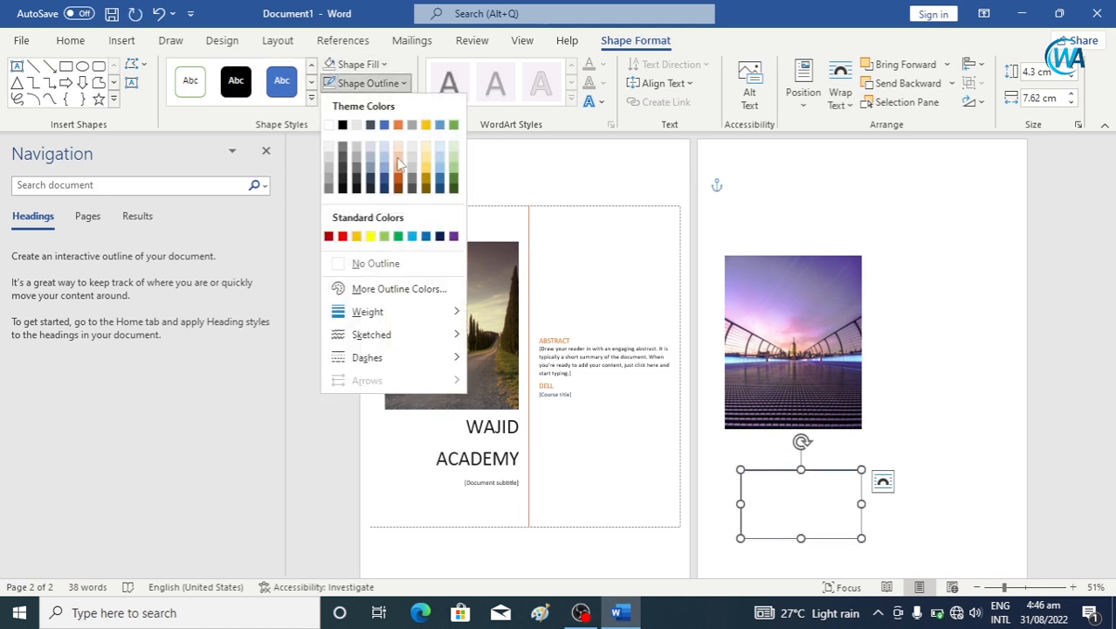
pyautogui.click(375, 263)
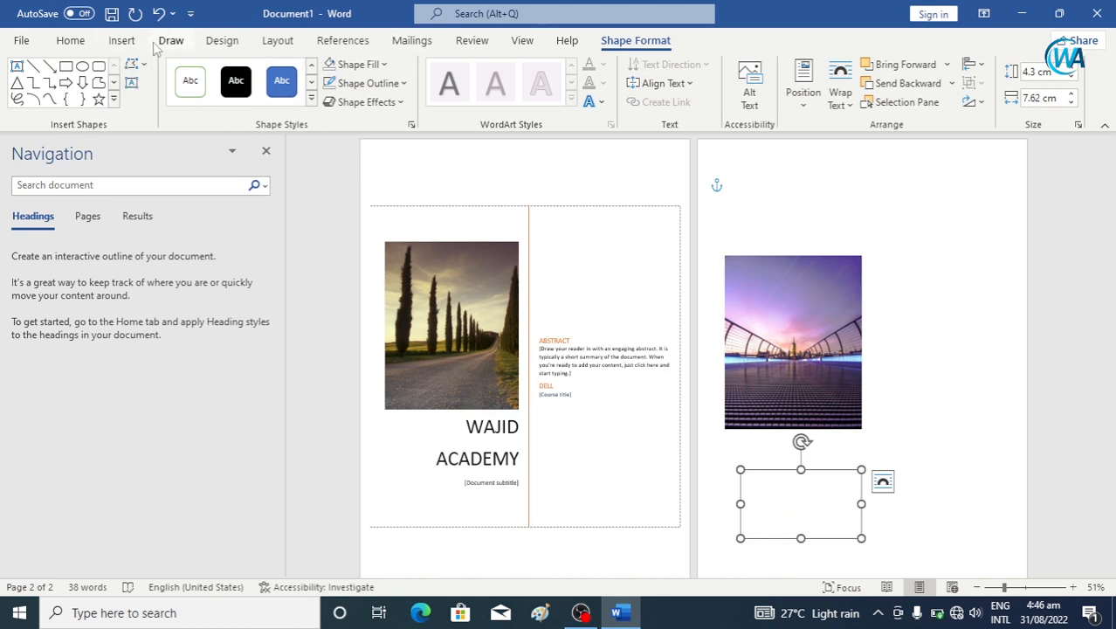
# Step: Insert a Simple Text Box and move it below the picture on the second page
pyautogui.click(126, 43)
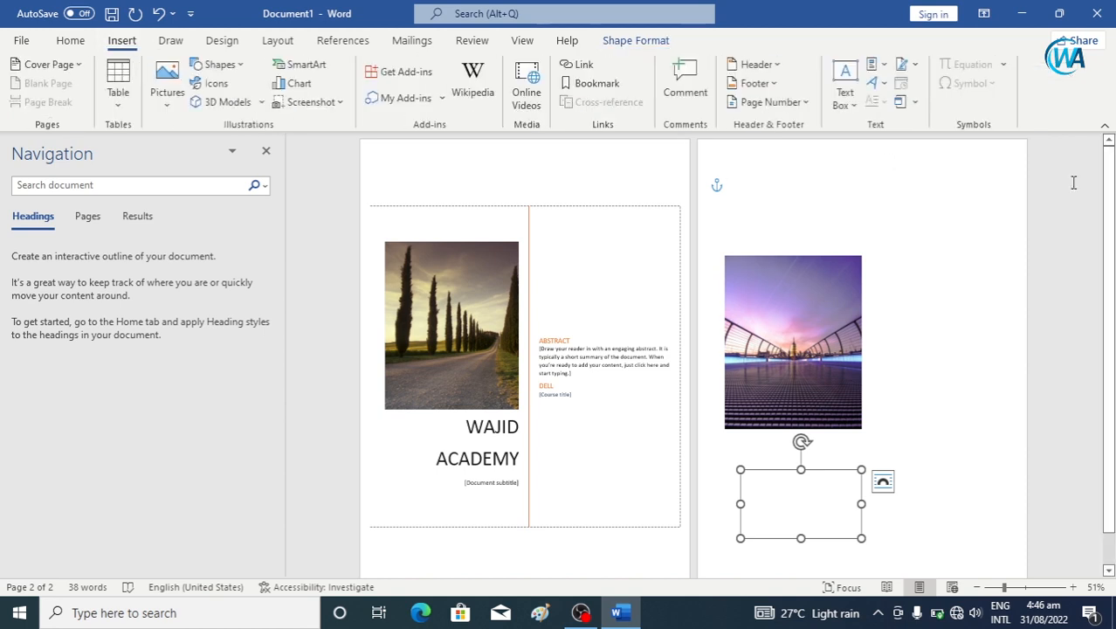
pyautogui.click(845, 100)
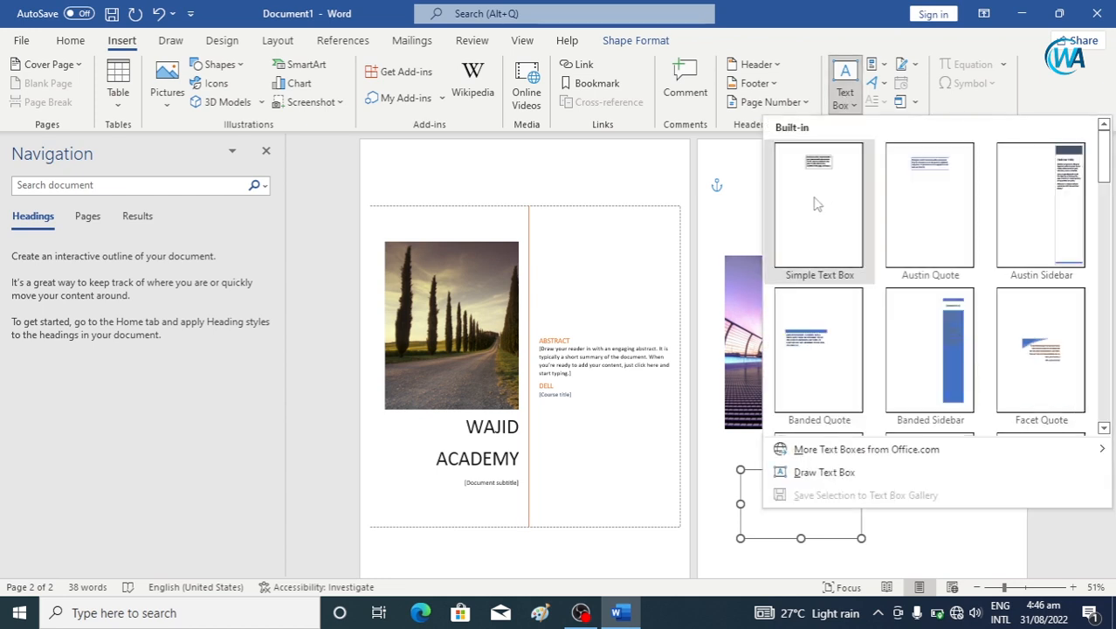
pyautogui.moveTo(1066, 453)
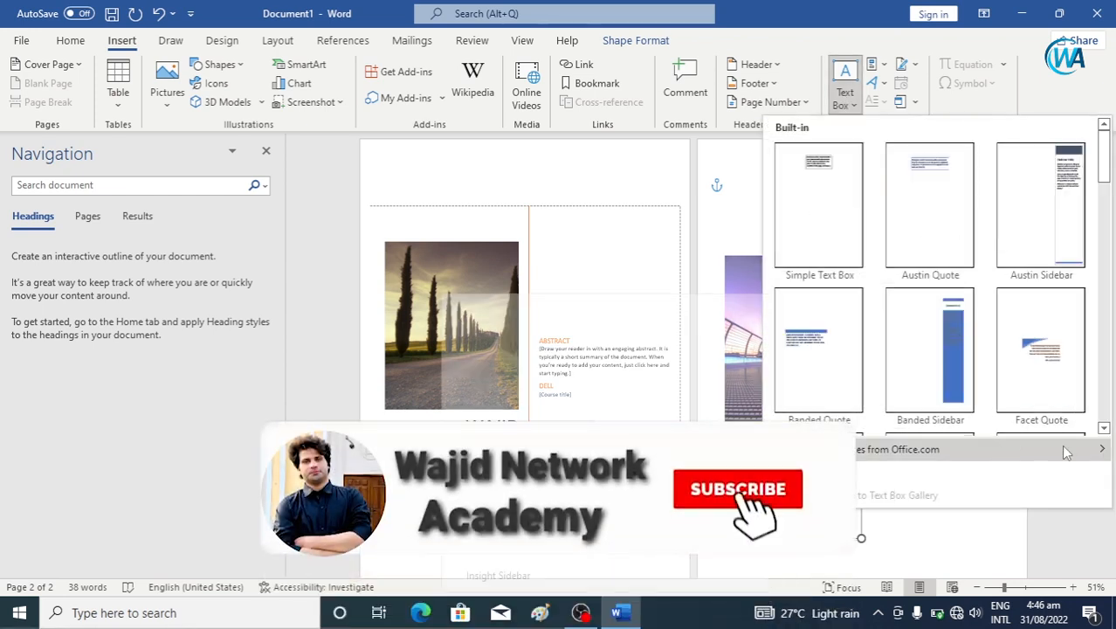
pyautogui.moveTo(1103, 179); pyautogui.dragTo(1078, 166)
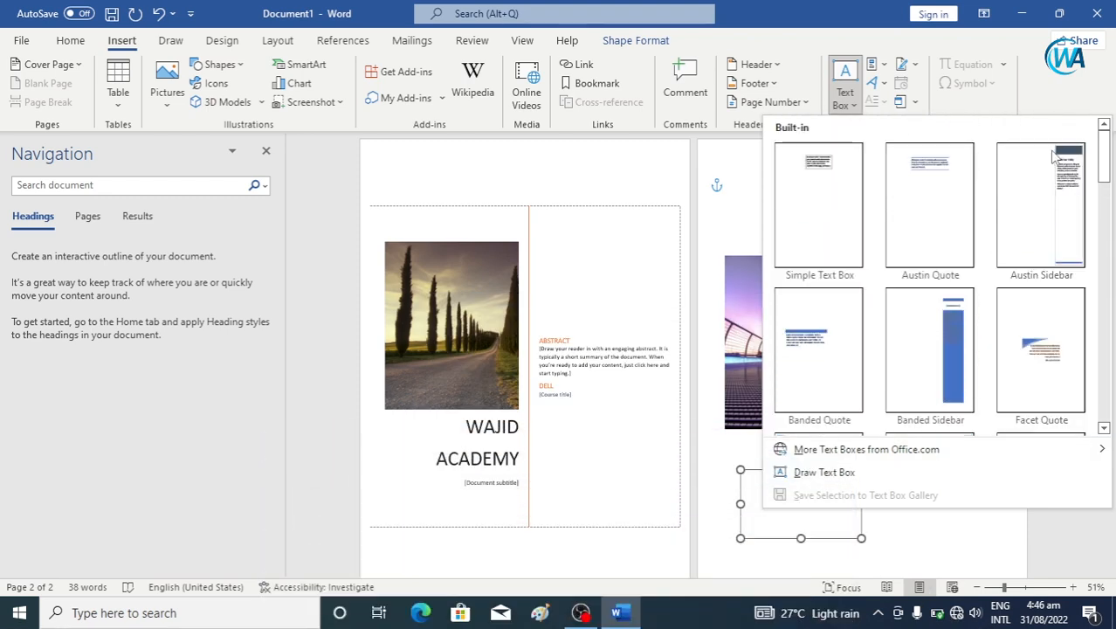
pyautogui.click(813, 203)
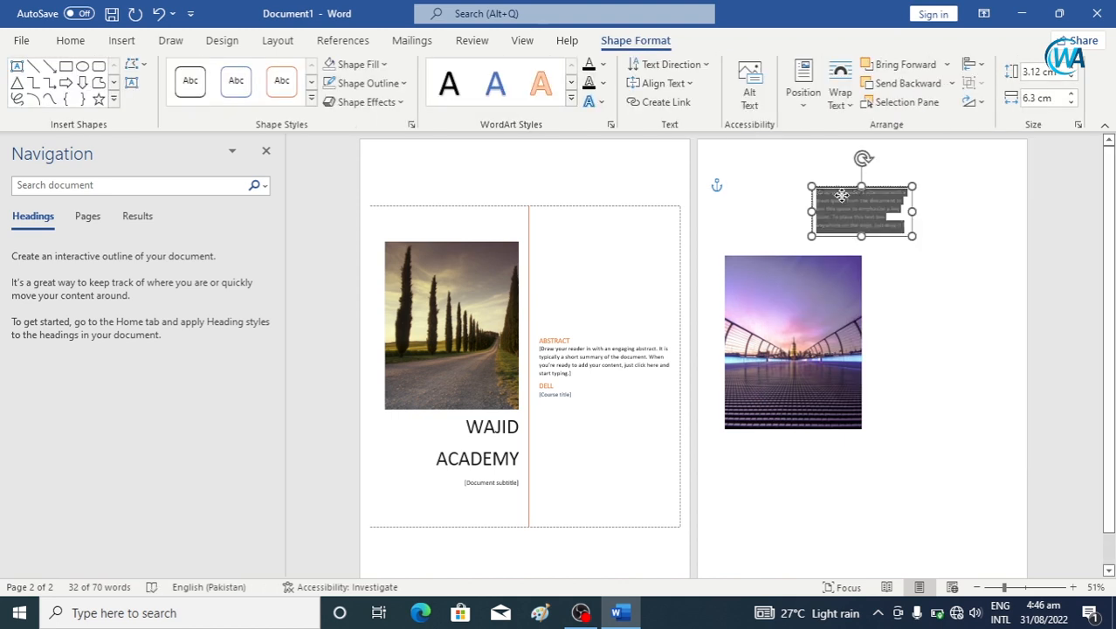
pyautogui.moveTo(840, 196); pyautogui.dragTo(787, 470)
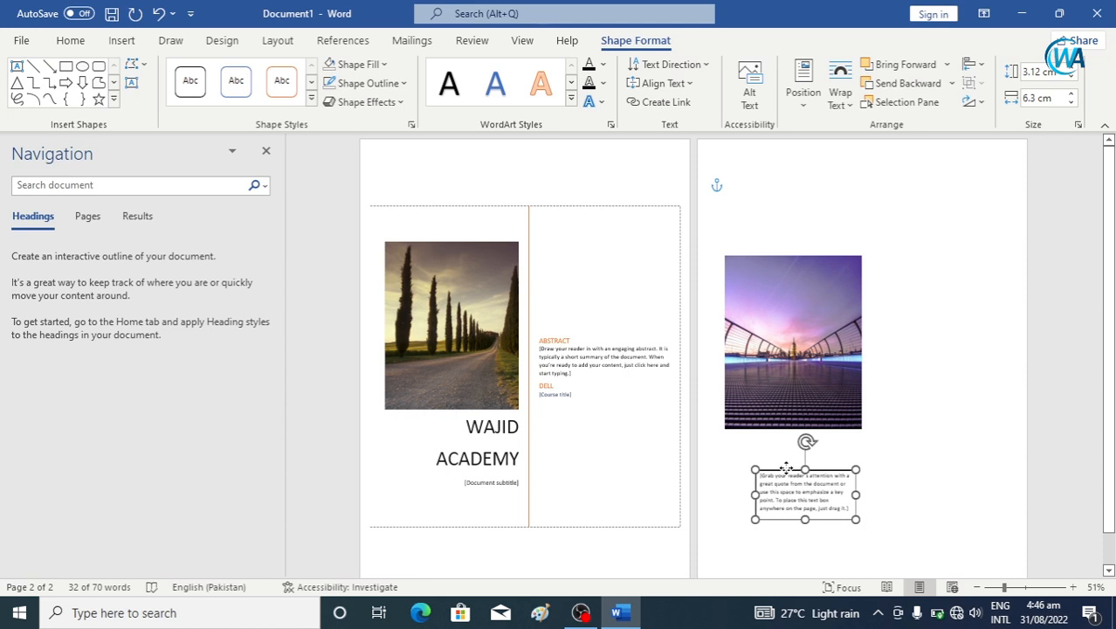
# Step: Replace the text box's placeholder text with "Wajid ACADEMY"
pyautogui.click(846, 507)
pyautogui.press('Delete')
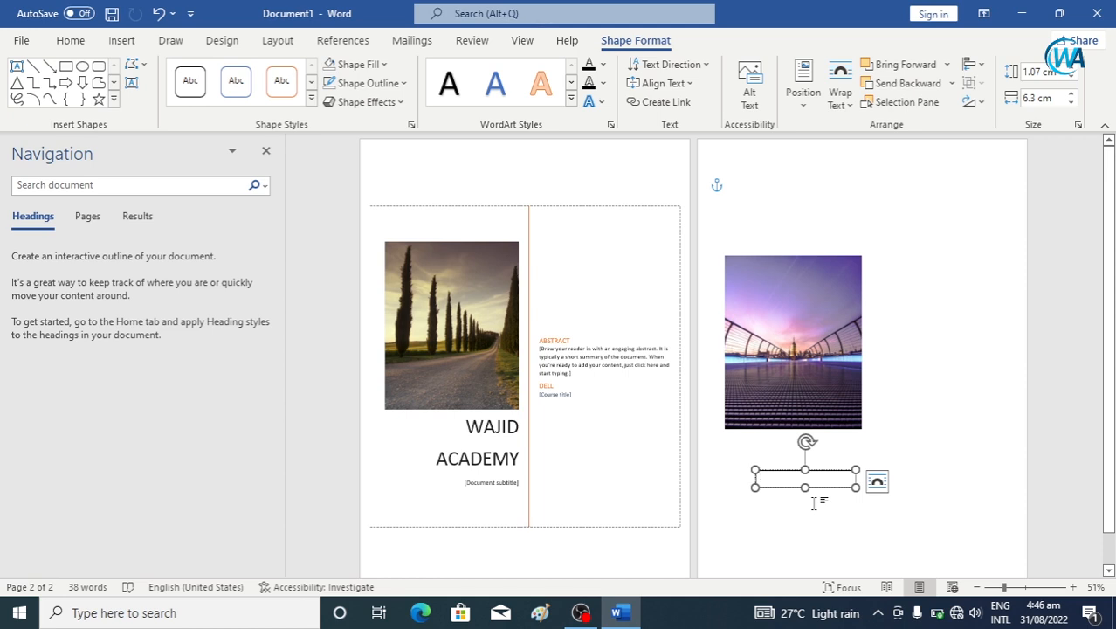
pyautogui.write('Wajid ACADEMY')
# Step: Enlarge the text box's title to 48 pt and widen the box until ACADEMY fits on one line
pyautogui.moveTo(804, 476); pyautogui.dragTo(749, 480)
pyautogui.click(70, 40)
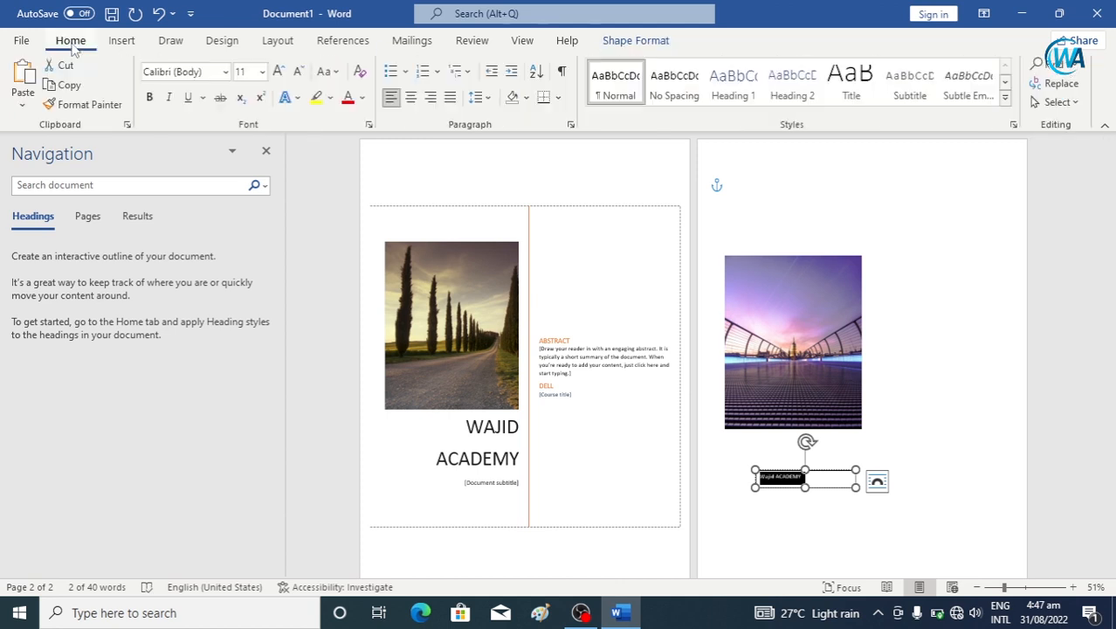
pyautogui.click(279, 72)
pyautogui.click(280, 72)
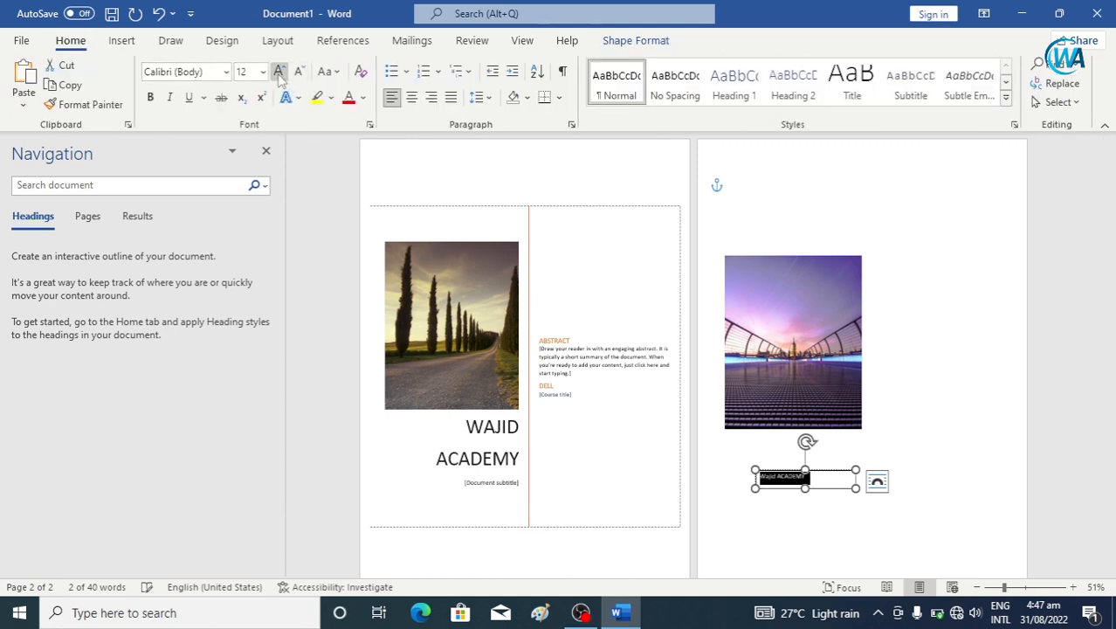
pyautogui.click(279, 72)
pyautogui.click(280, 71)
pyautogui.click(279, 72)
pyautogui.click(280, 71)
pyautogui.click(280, 72)
pyautogui.click(279, 71)
pyautogui.click(280, 71)
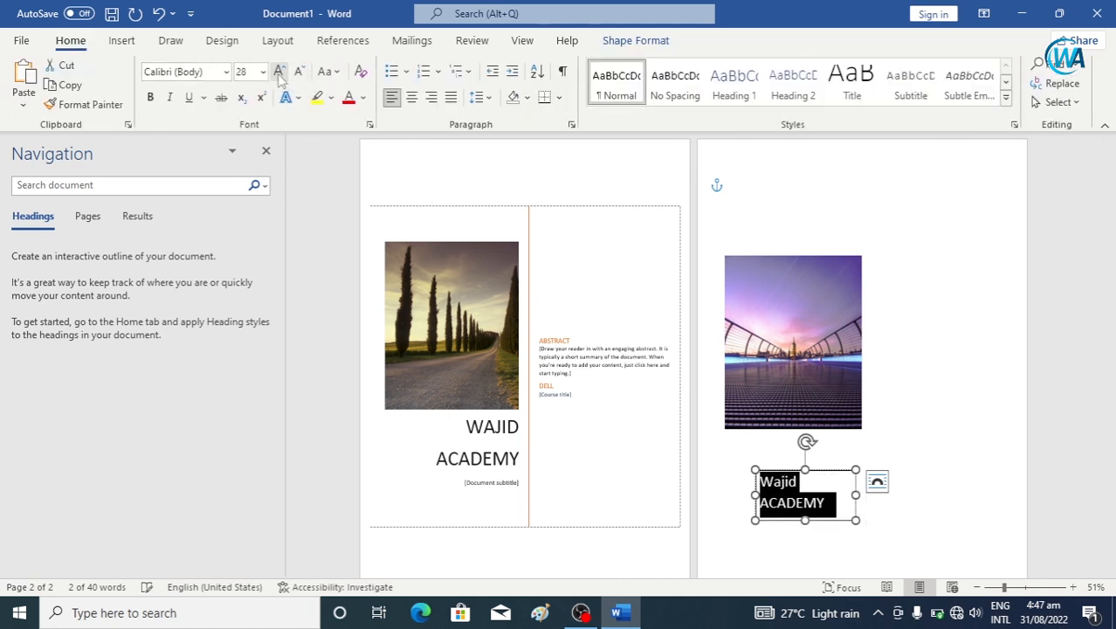
pyautogui.click(279, 72)
pyautogui.click(278, 71)
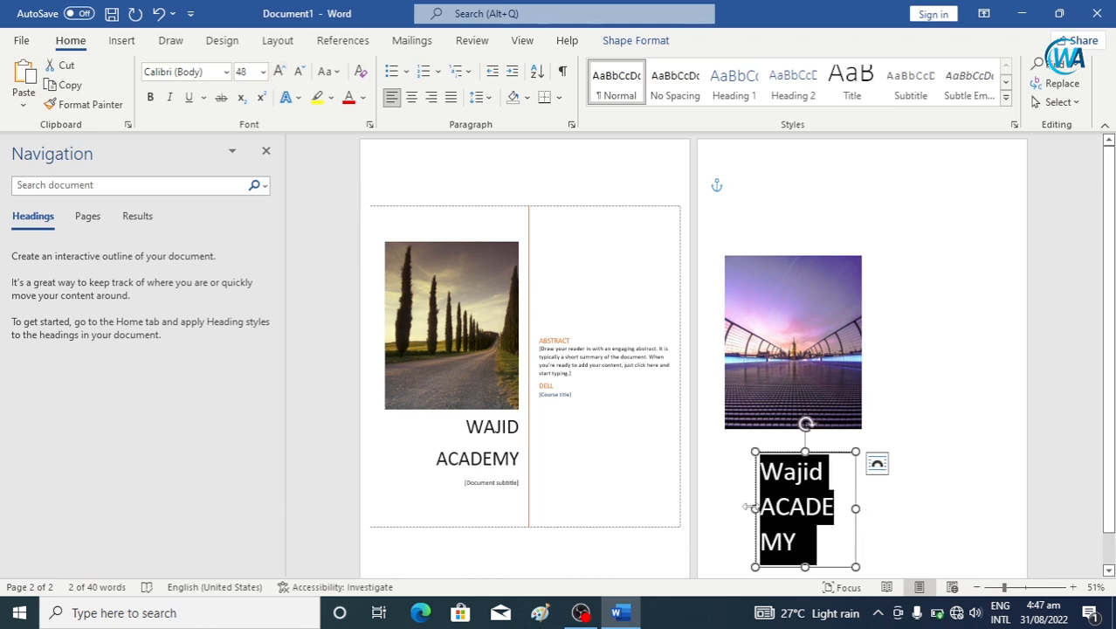
pyautogui.moveTo(749, 508); pyautogui.dragTo(728, 513)
pyautogui.moveTo(855, 480); pyautogui.dragTo(911, 480)
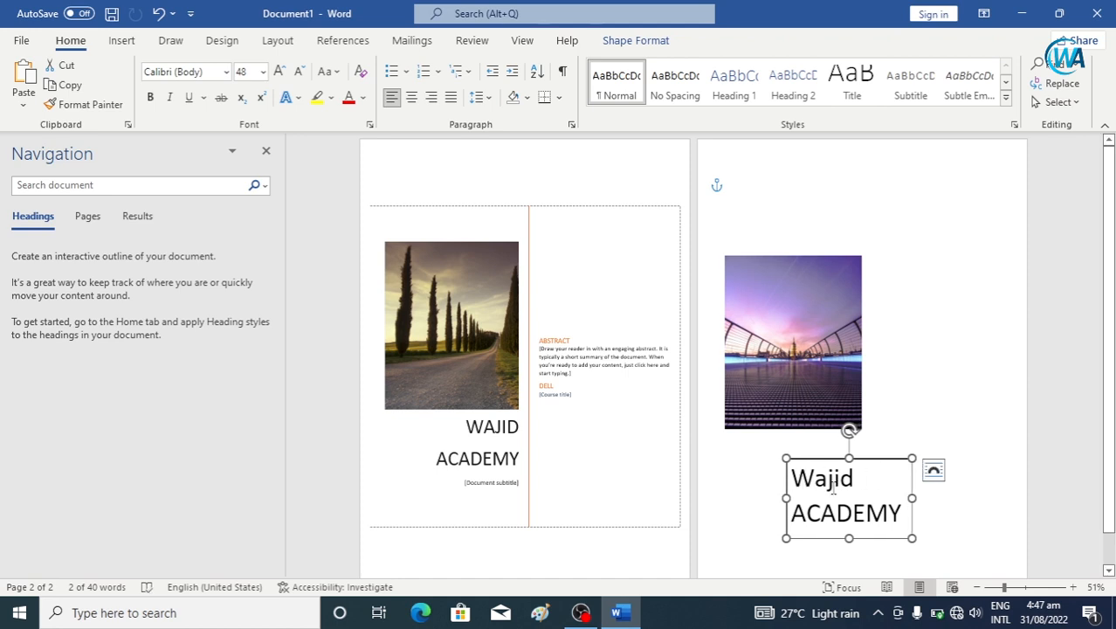
# Step: Retype the first word of the title in capitals as "WAJID", on its own line above ACADEMY
pyautogui.click(860, 481)
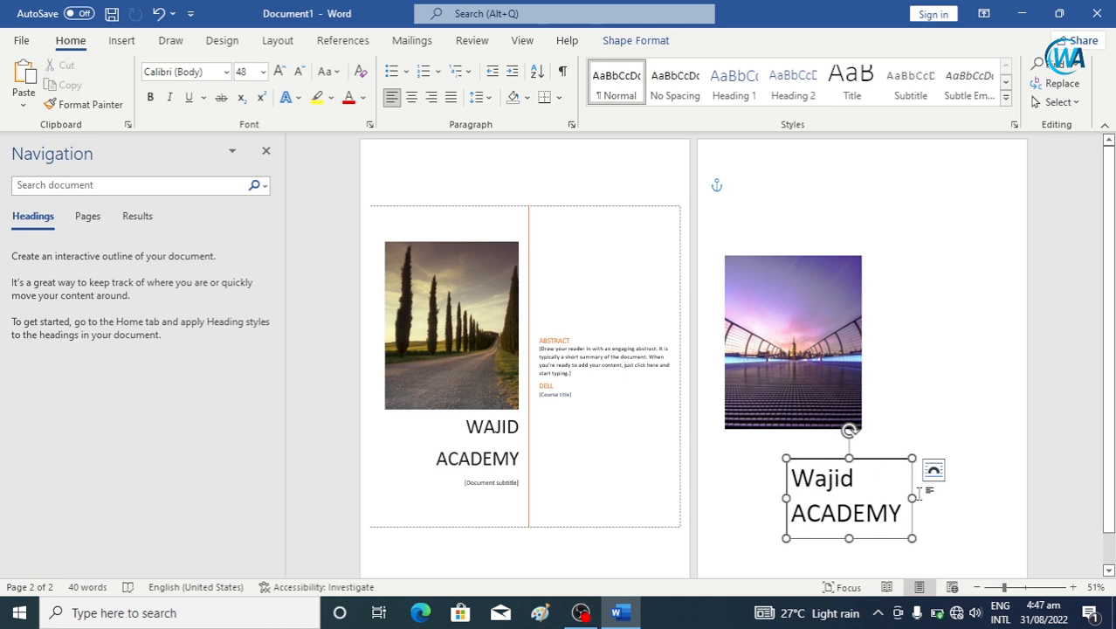
pyautogui.press('BackSpace')
pyautogui.press('BackSpace')
pyautogui.press('BackSpace')
pyautogui.press('BackSpace')
pyautogui.press('BackSpace')
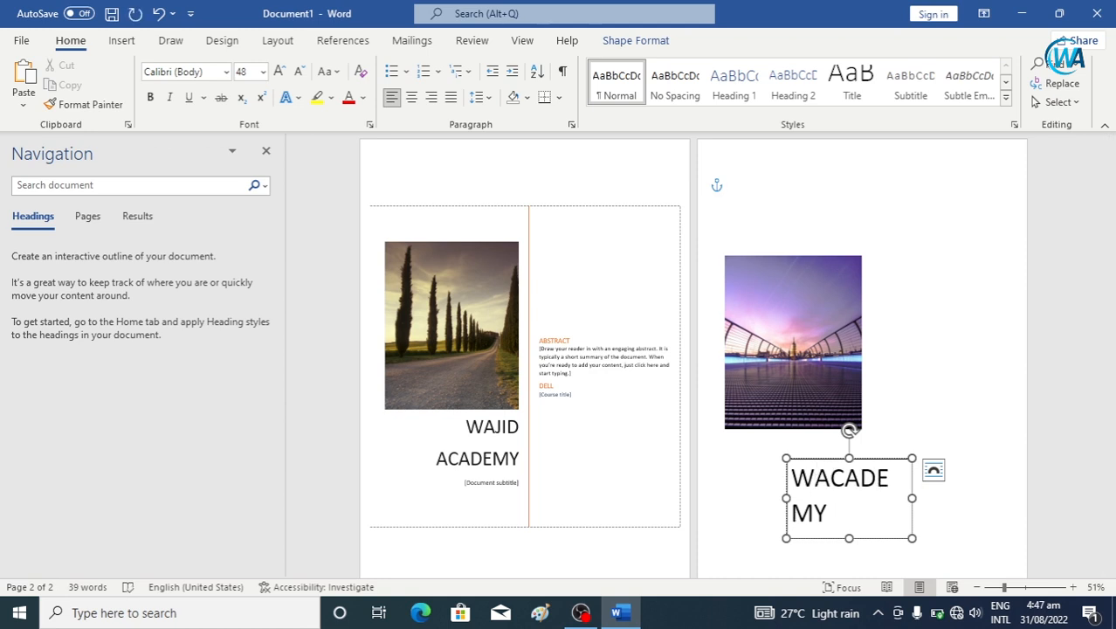
pyautogui.write('AJIF')
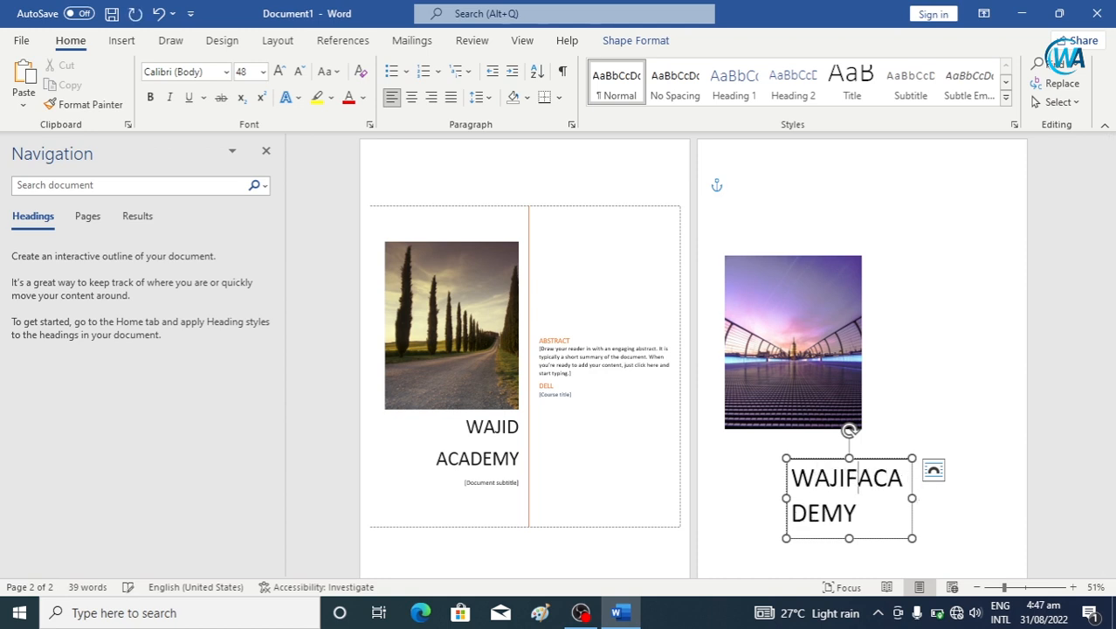
pyautogui.press('BackSpace')
pyautogui.write('D')
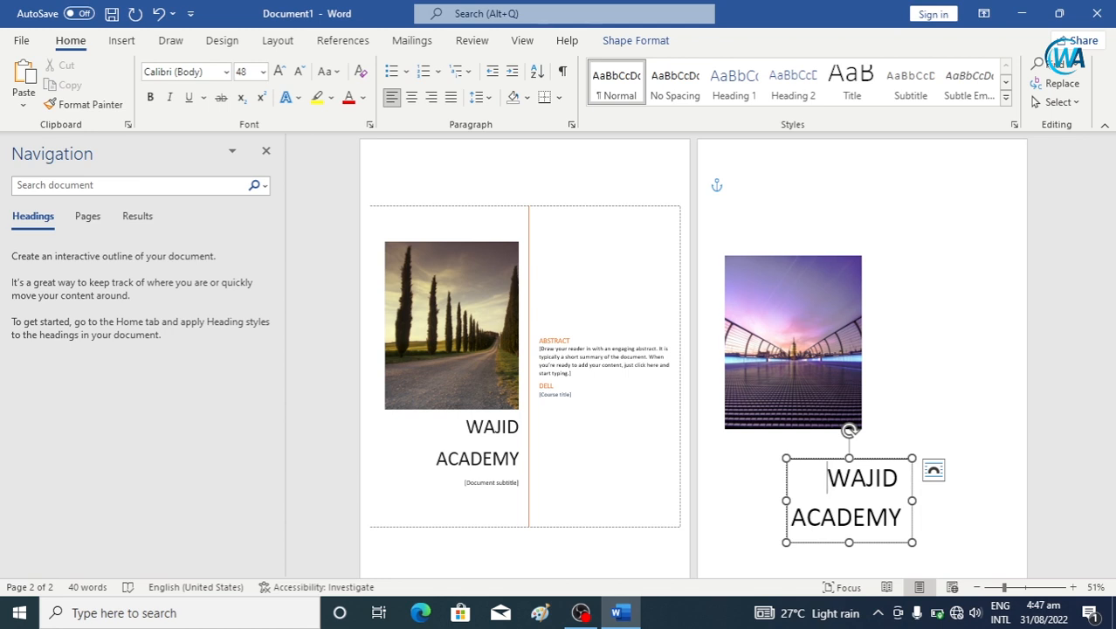
# Step: Remove the outline from the WAJID ACADEMY title text box on the second page
pyautogui.click(890, 371)
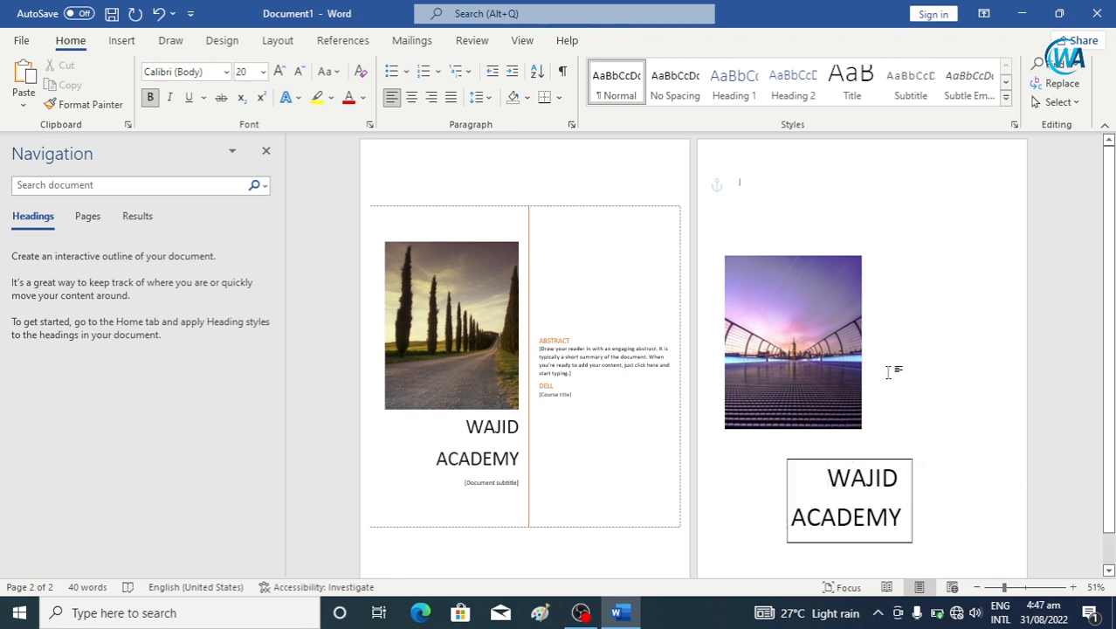
pyautogui.click(798, 492)
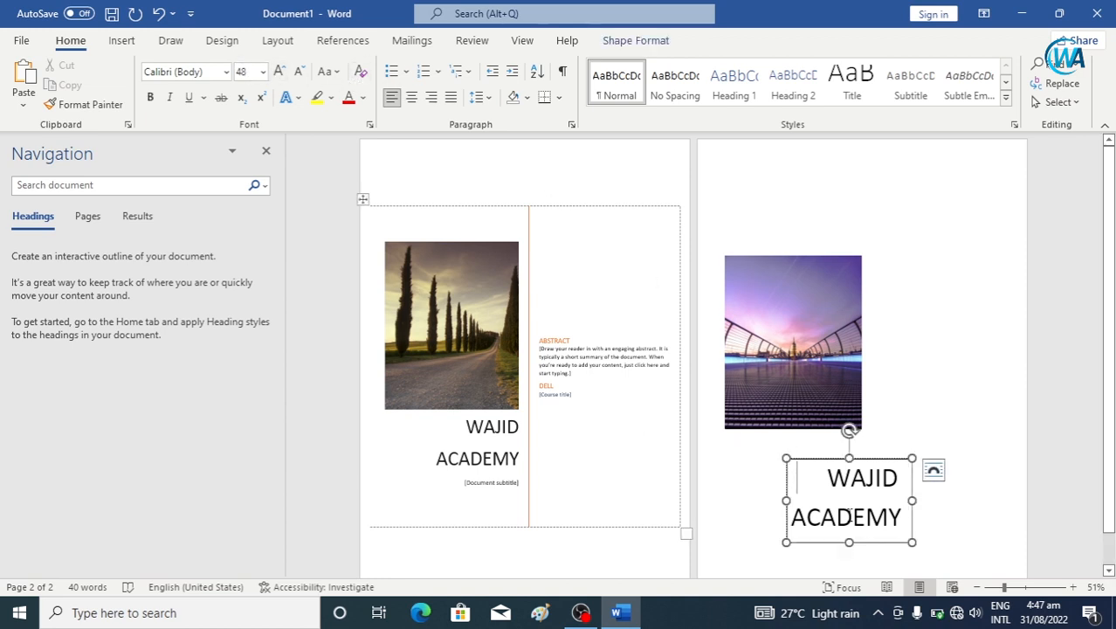
pyautogui.click(805, 459)
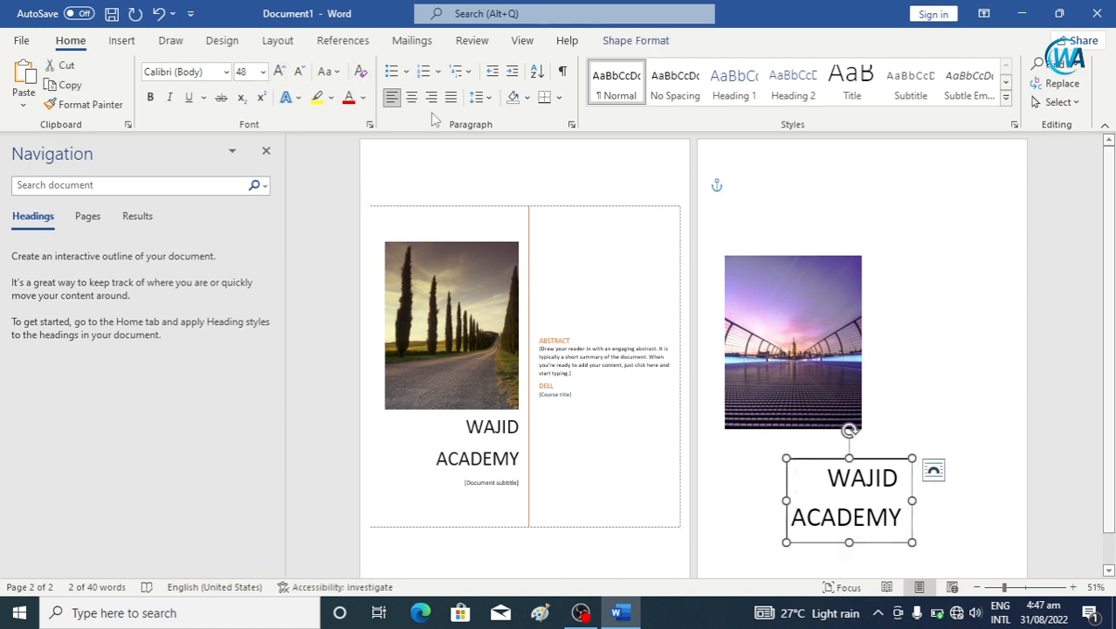
pyautogui.doubleClick(799, 459)
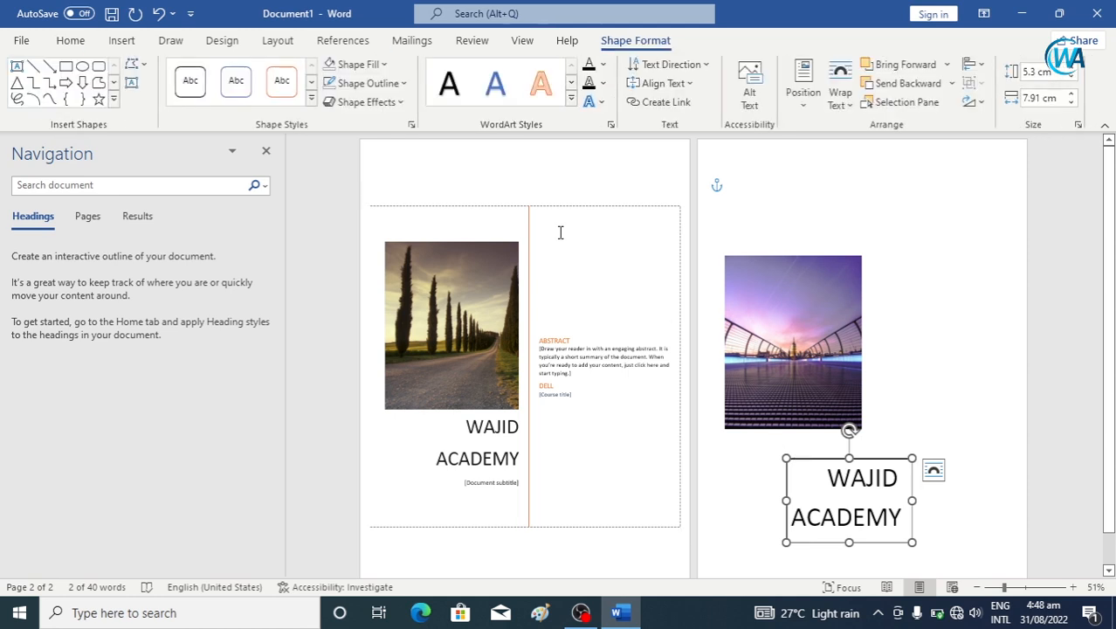
pyautogui.click(396, 102)
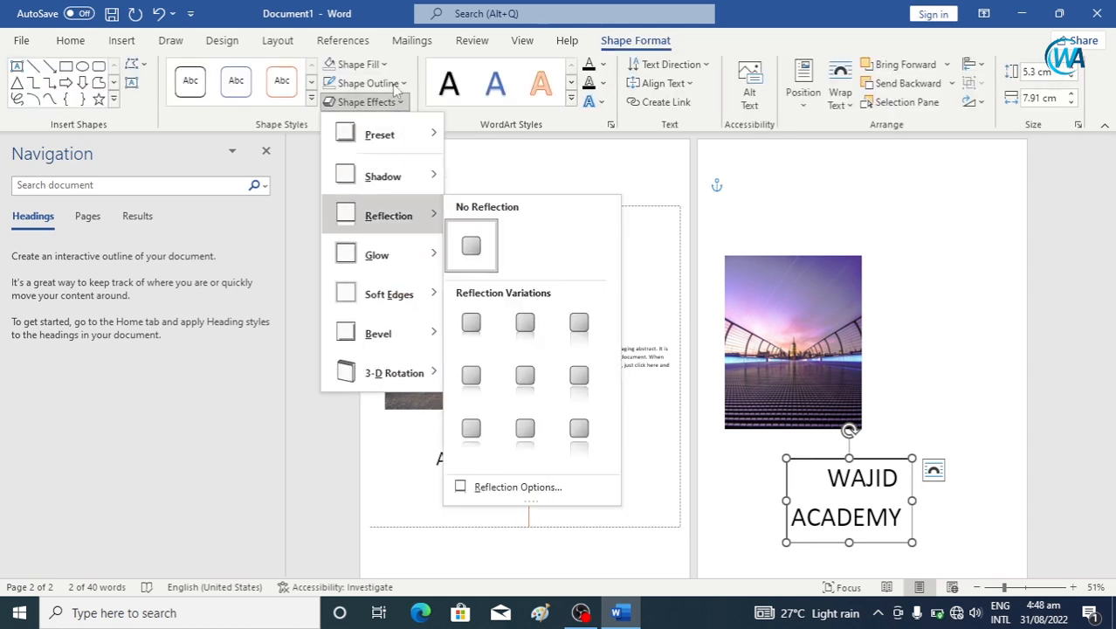
pyautogui.click(402, 96)
pyautogui.click(404, 83)
pyautogui.click(367, 259)
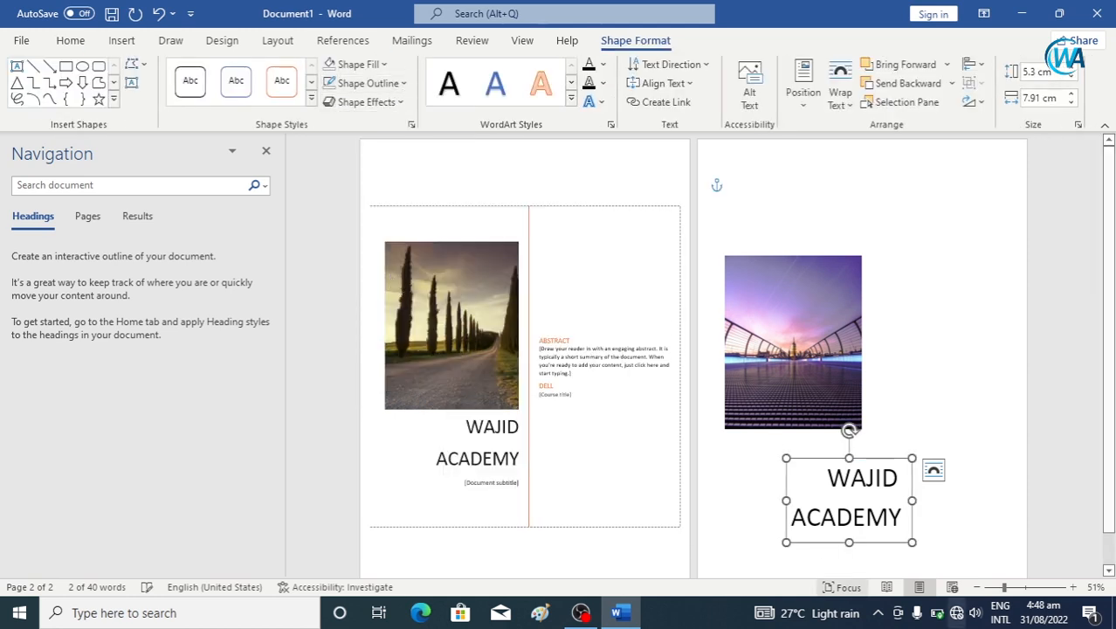
pyautogui.click(1016, 427)
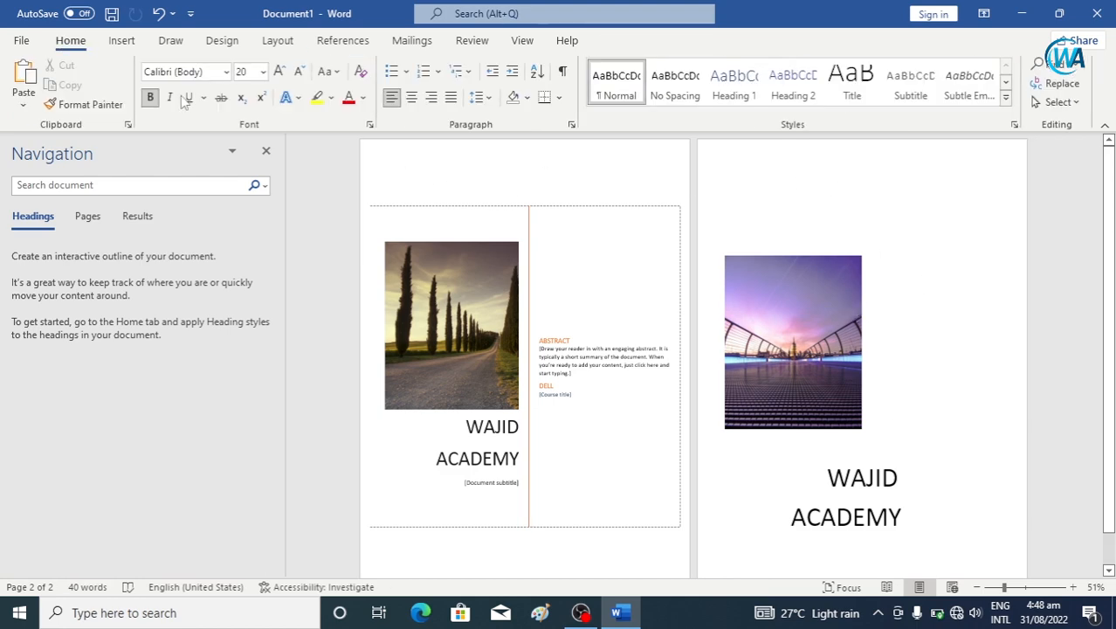
# Step: Insert a second Simple Text Box on the second page
pyautogui.click(121, 40)
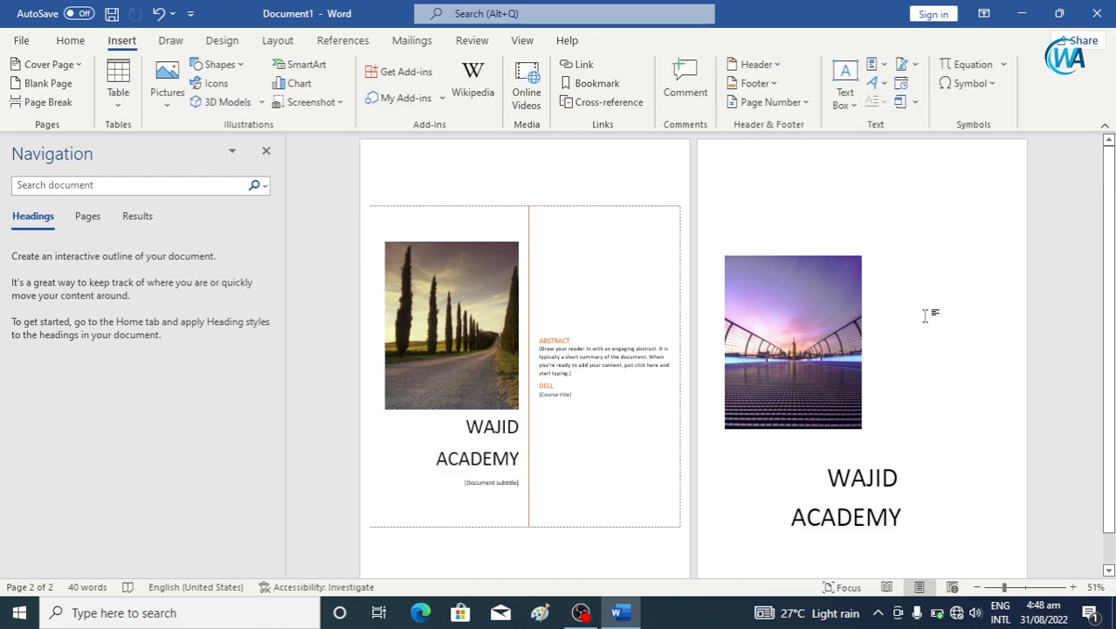
pyautogui.click(844, 92)
pyautogui.click(854, 180)
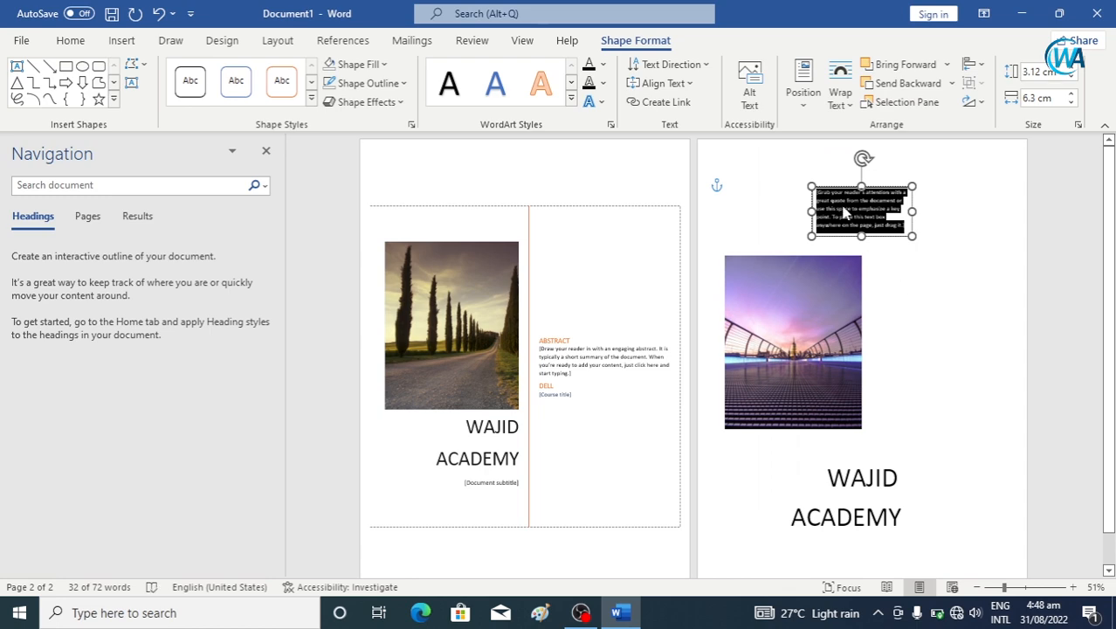
pyautogui.moveTo(844, 213); pyautogui.dragTo(969, 303)
pyautogui.click(889, 337)
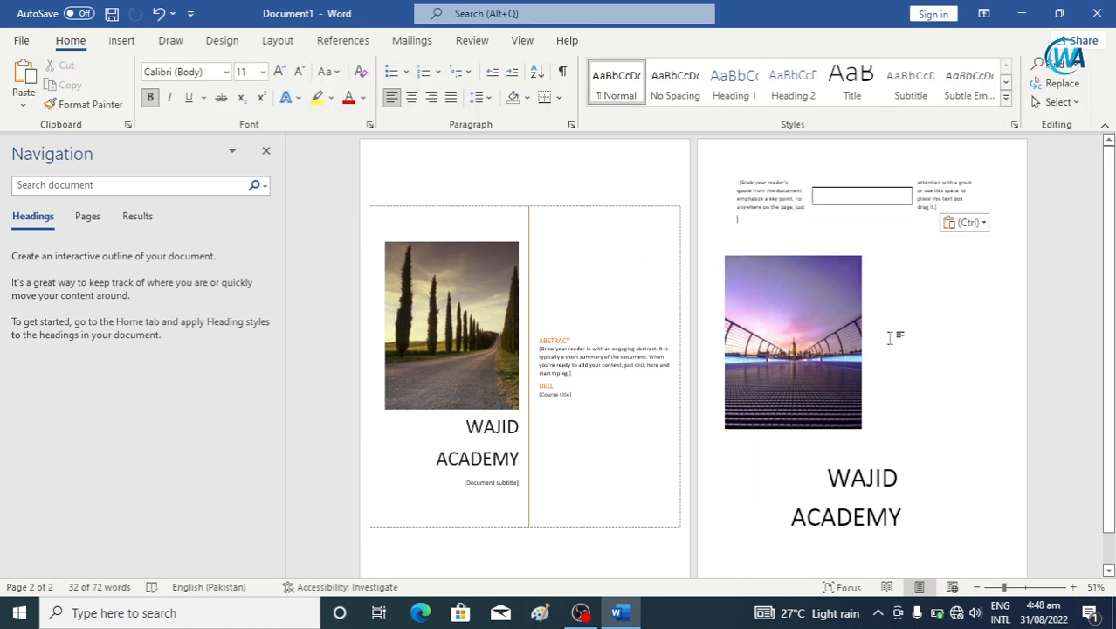
pyautogui.hotkey('ctrl', 'z')
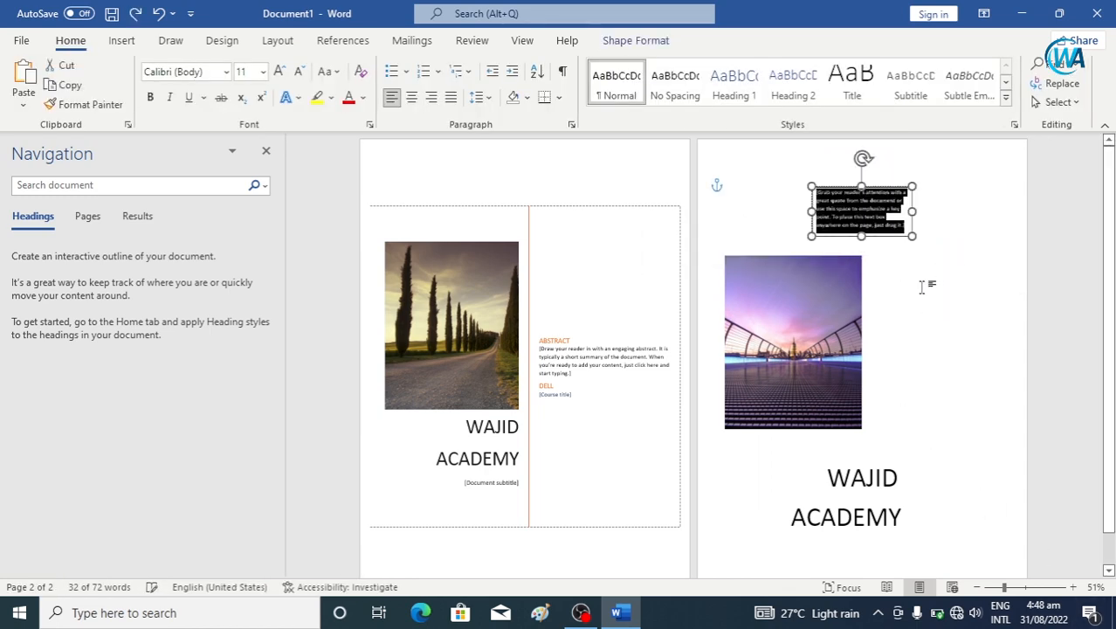
# Step: Move the new text box to the right of the picture and replace its placeholder text with the heading "NETWOKING"
pyautogui.moveTo(848, 186); pyautogui.dragTo(936, 312)
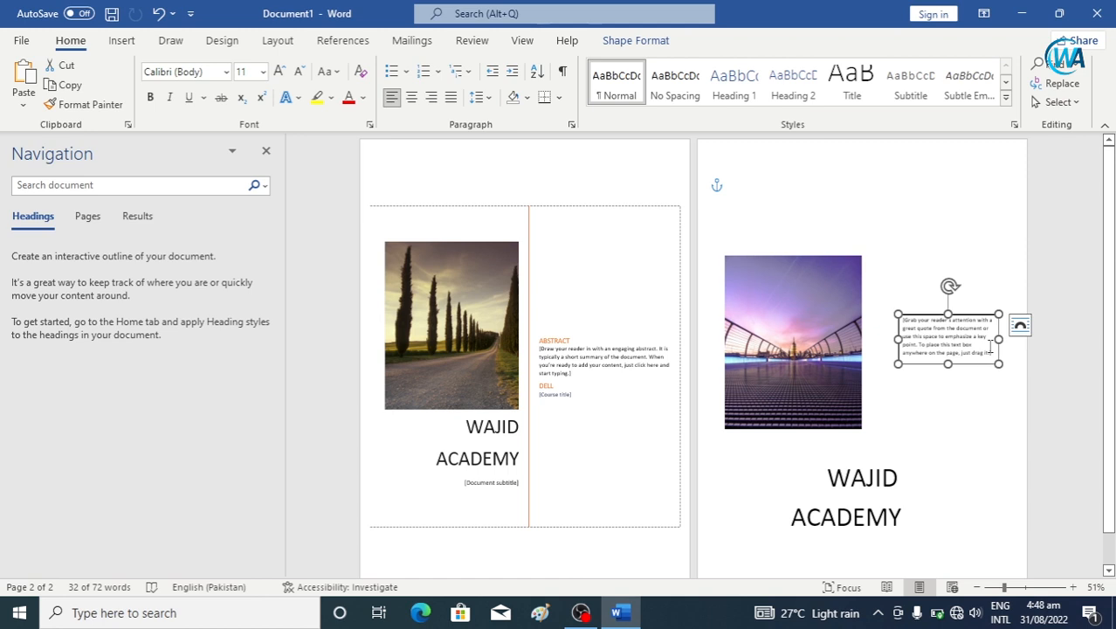
pyautogui.moveTo(991, 350); pyautogui.dragTo(883, 309)
pyautogui.press('Delete')
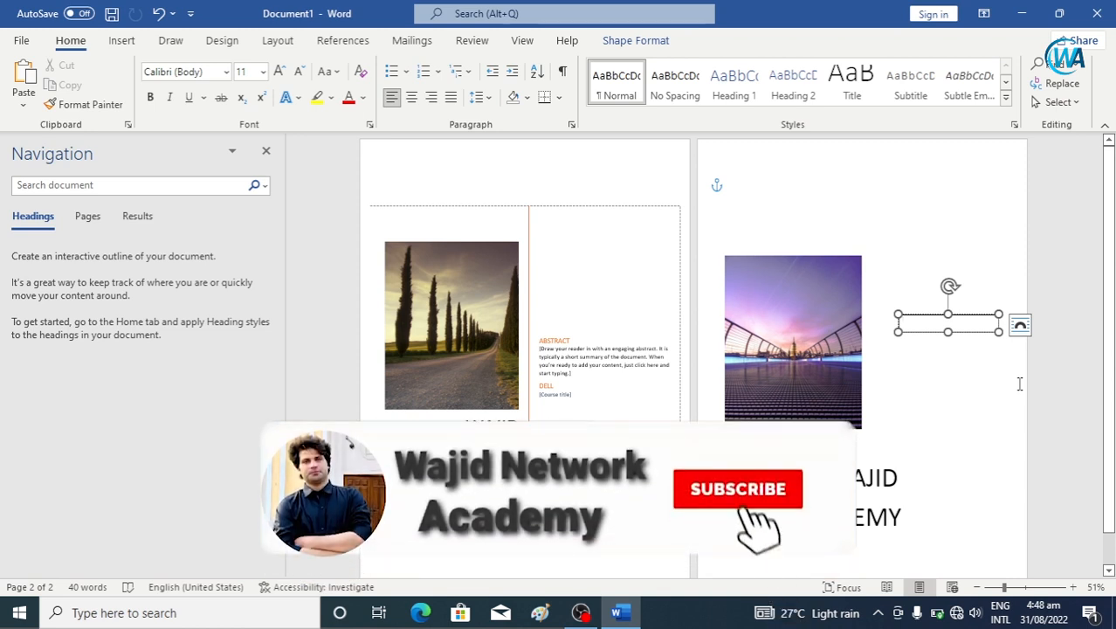
pyautogui.write('w')
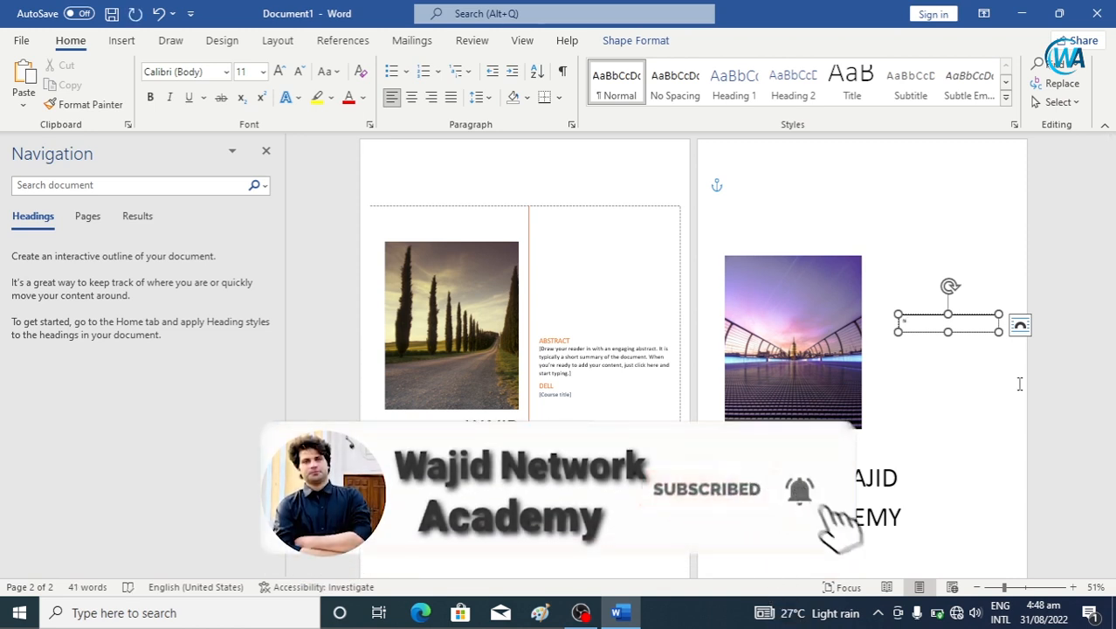
pyautogui.write('a')
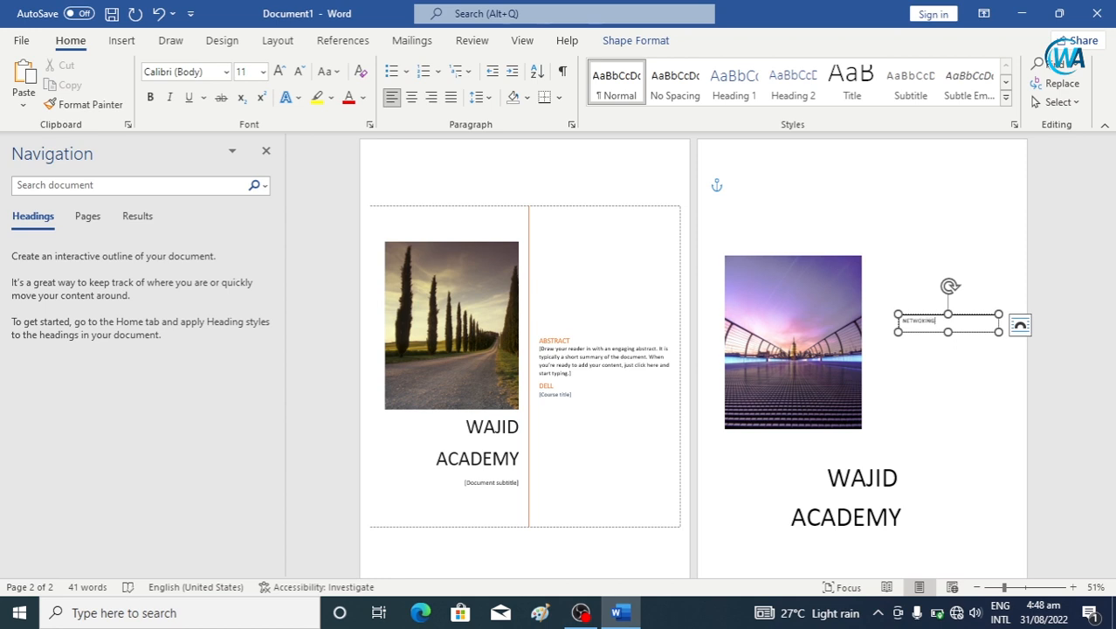
pyautogui.press('Return')
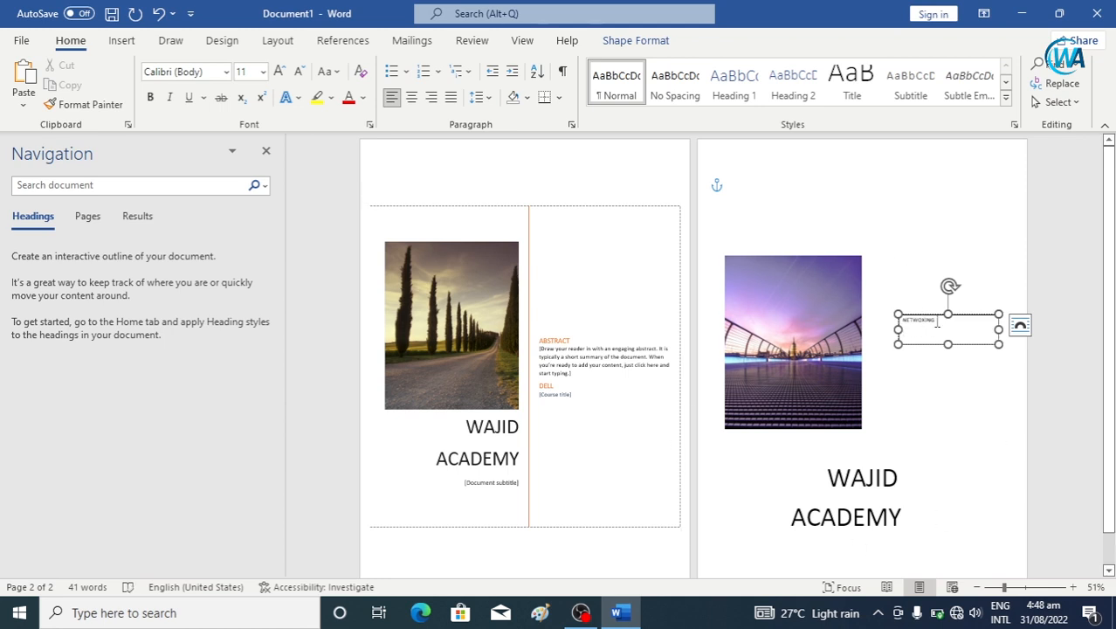
# Step: Colour the heading beside the picture red and add the line "We Form This Book Only For Netwoking" beneath it
pyautogui.doubleClick(933, 322)
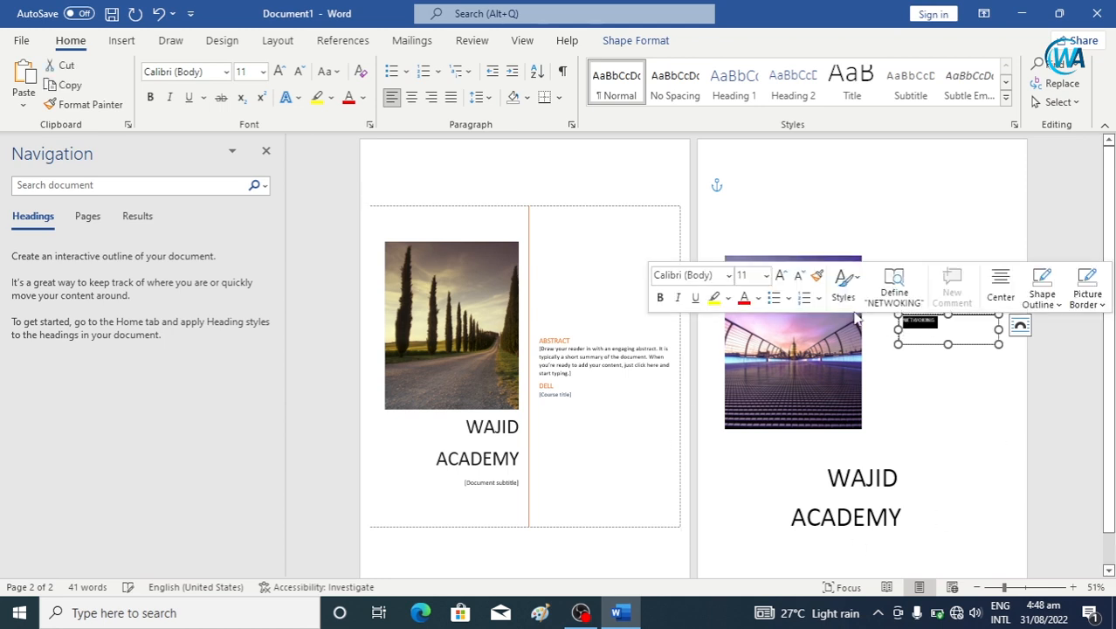
pyautogui.click(348, 98)
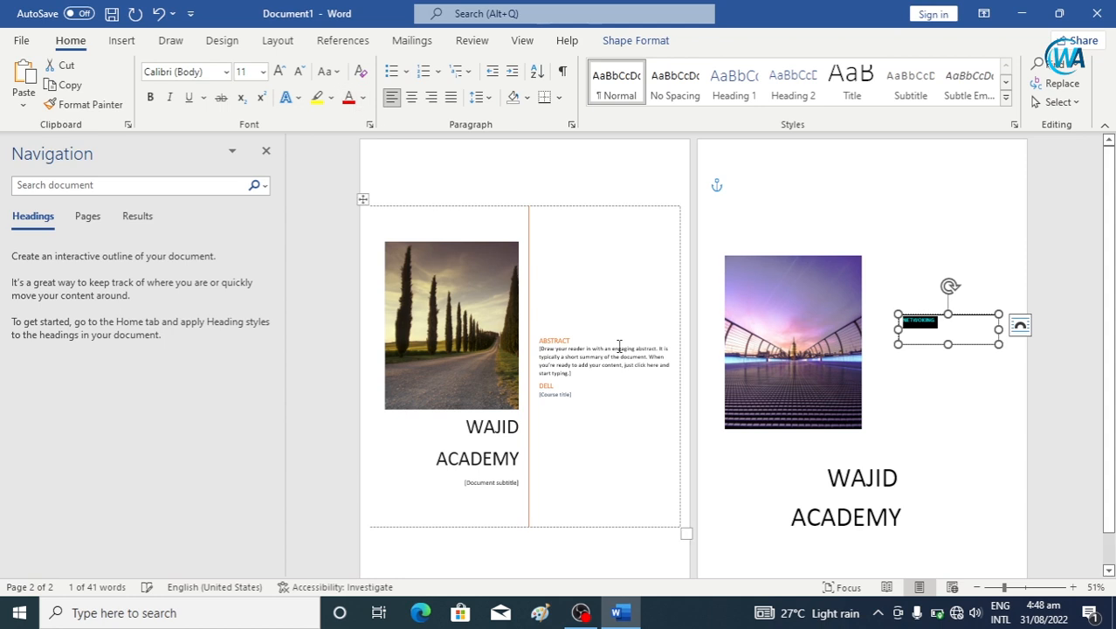
pyautogui.click(955, 330)
pyautogui.press('Return')
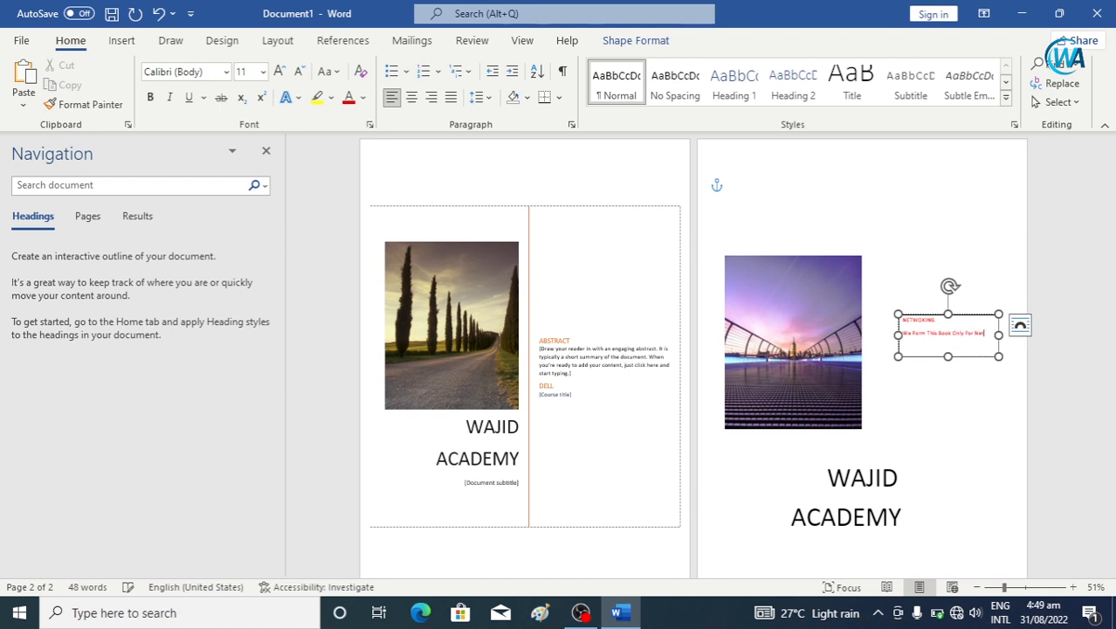
pyautogui.write('king')
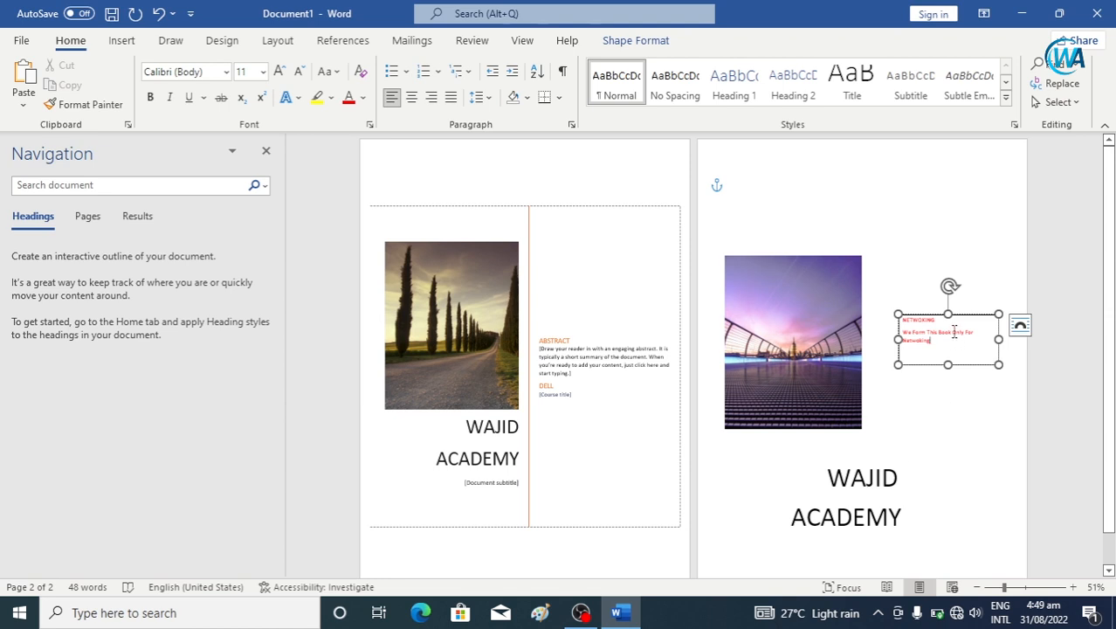
# Step: Recolour the description line under the red heading black and correct its last word to "Networking"
pyautogui.doubleClick(914, 340)
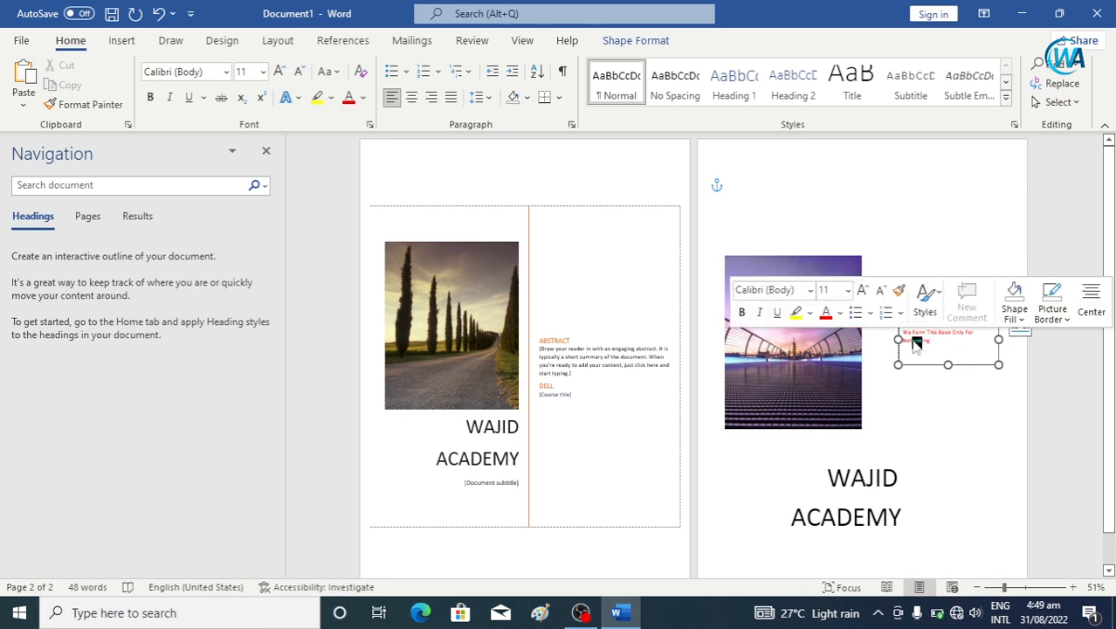
pyautogui.moveTo(932, 341); pyautogui.dragTo(905, 333)
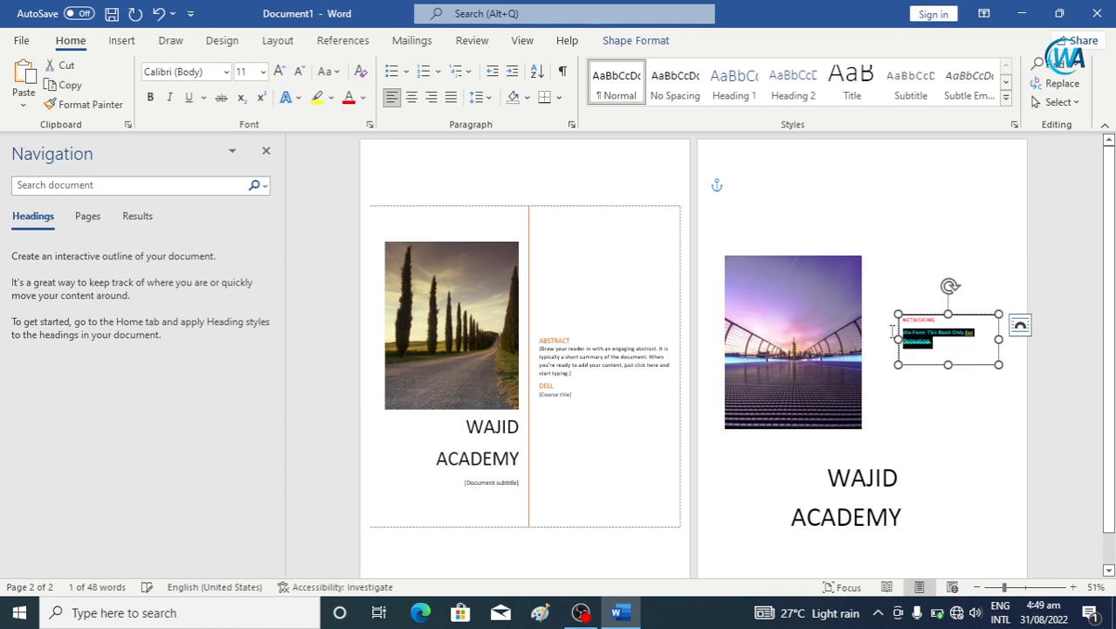
pyautogui.click(363, 98)
pyautogui.click(365, 119)
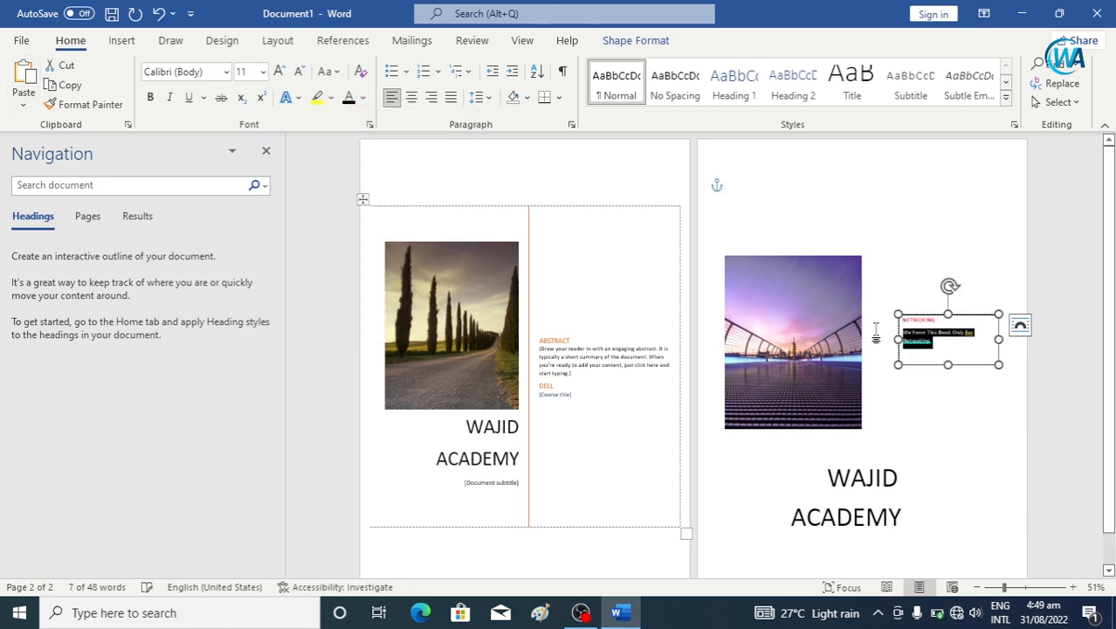
pyautogui.click(928, 388)
pyautogui.rightClick(916, 345)
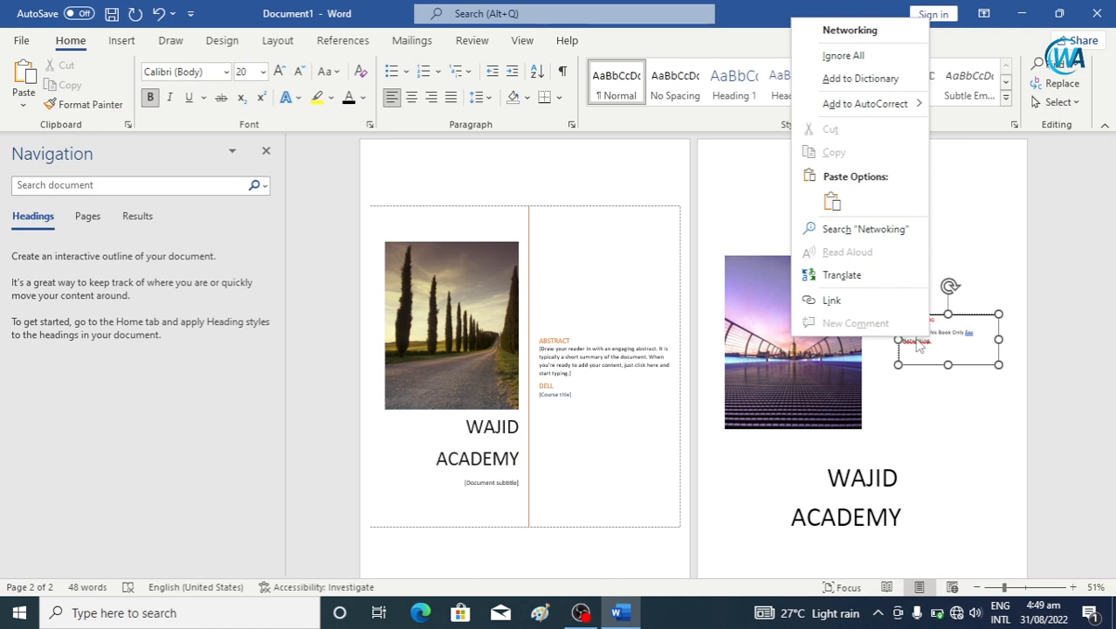
pyautogui.click(834, 30)
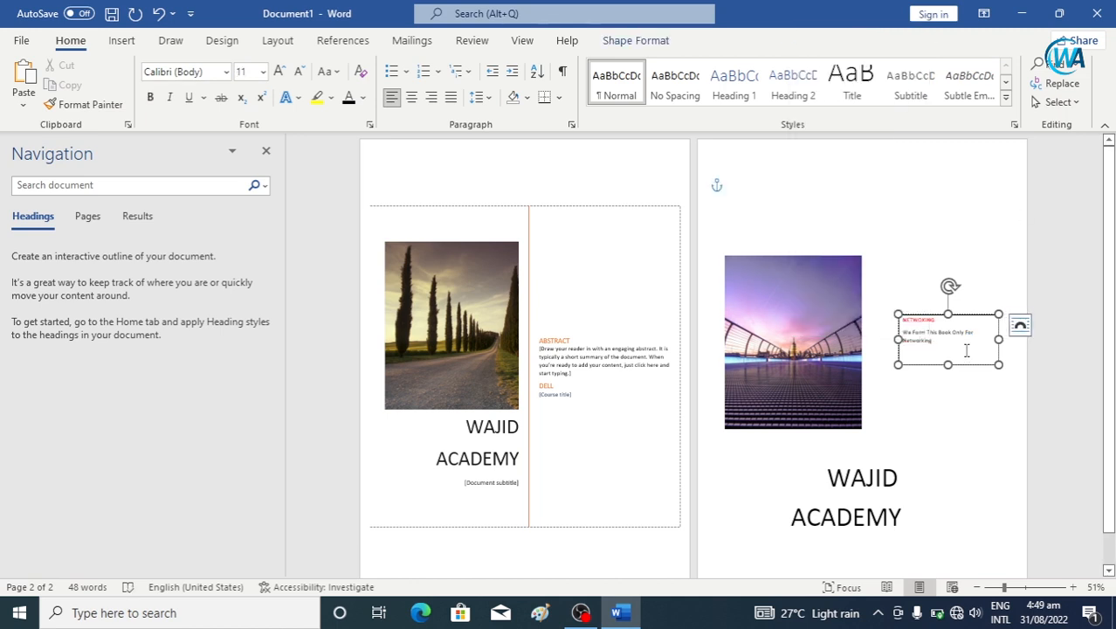
# Step: Enlarge the heading and description to 22 pt and widen their text box to nearly the page's right edge
pyautogui.moveTo(932, 343); pyautogui.dragTo(888, 303)
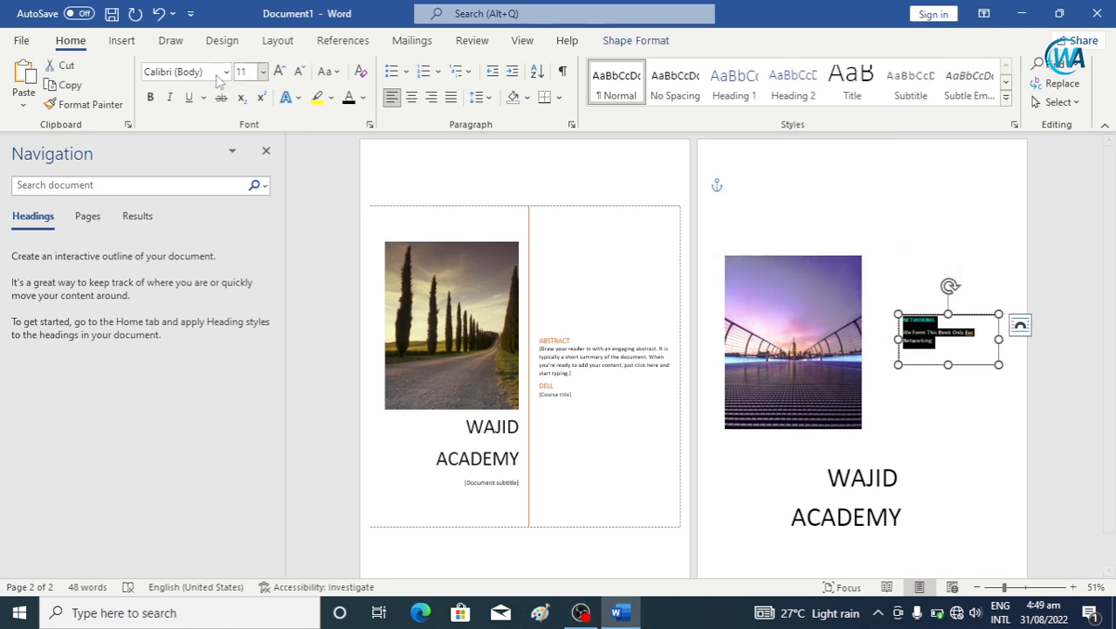
pyautogui.click(279, 72)
pyautogui.click(279, 72)
pyautogui.click(279, 72)
pyautogui.click(280, 72)
pyautogui.click(280, 71)
pyautogui.click(279, 72)
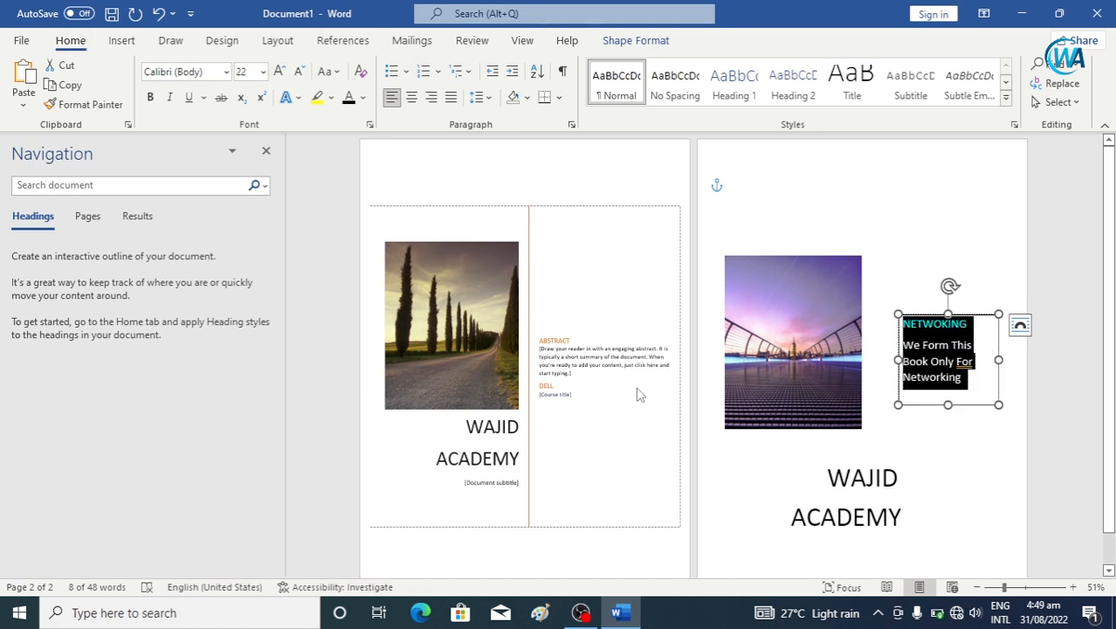
pyautogui.moveTo(998, 359); pyautogui.dragTo(1020, 356)
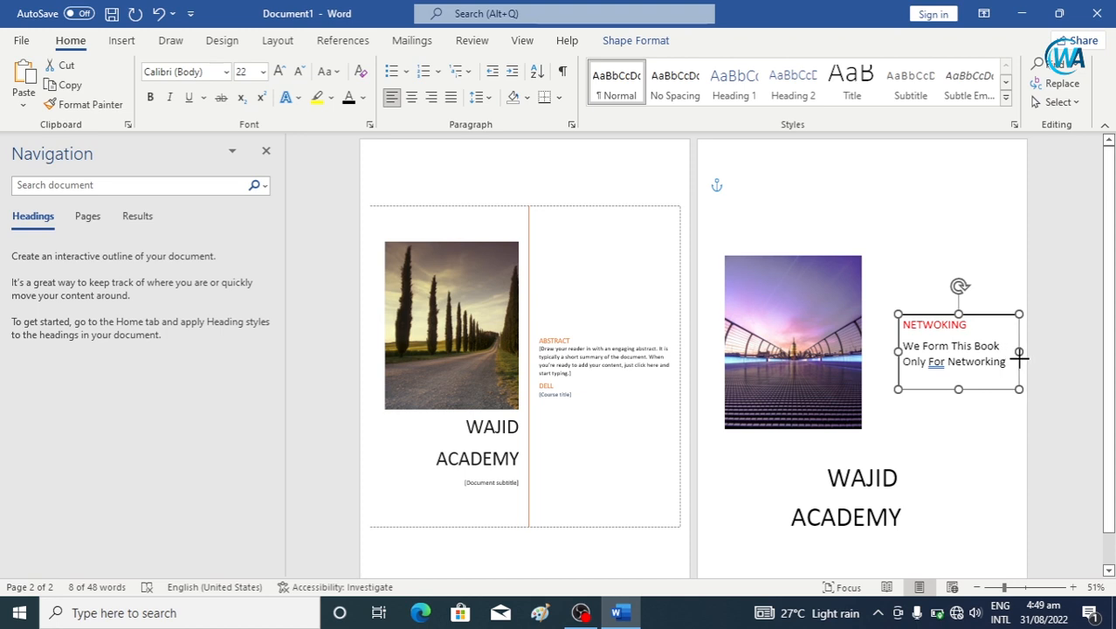
# Step: Change "For" to lowercase "for" in the description so it reads "We Form This Book Only for Networking"
pyautogui.rightClick(936, 361)
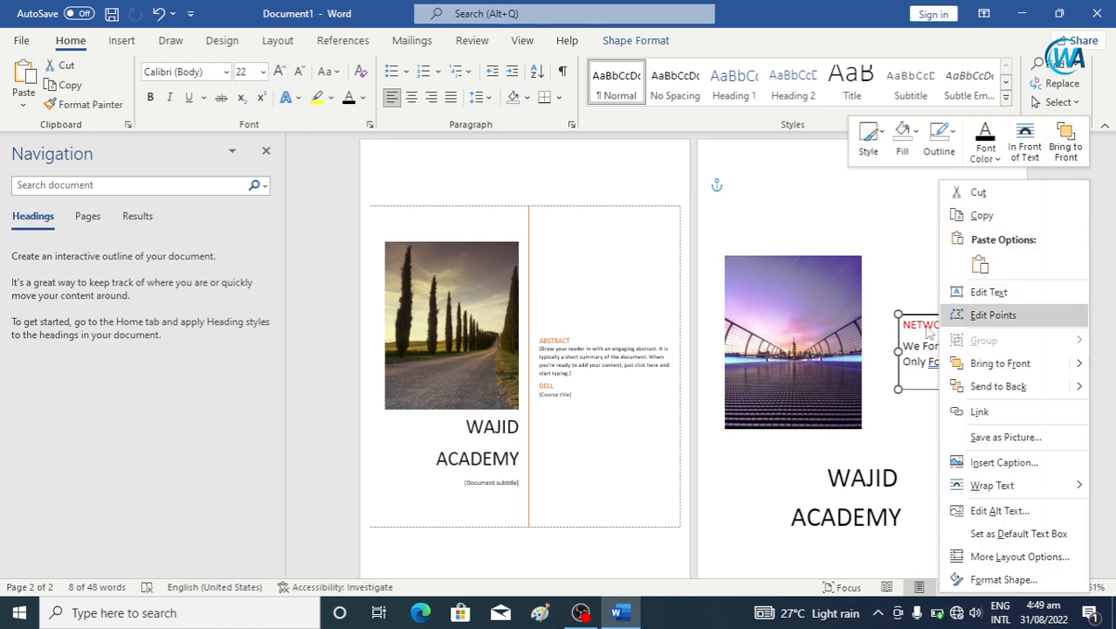
pyautogui.press('Escape')
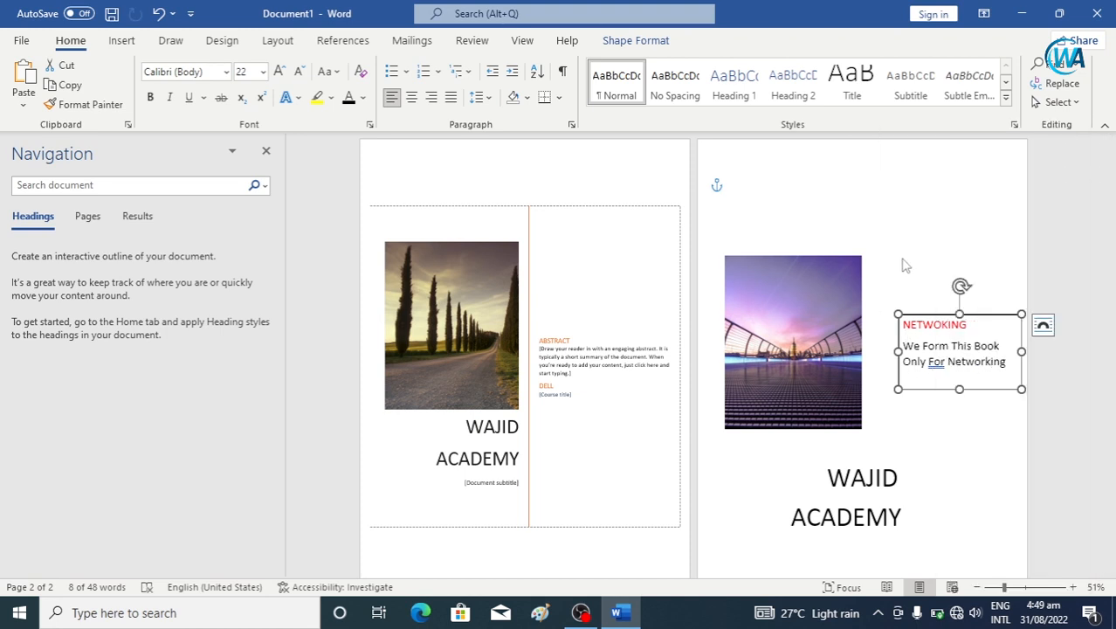
pyautogui.click(936, 365)
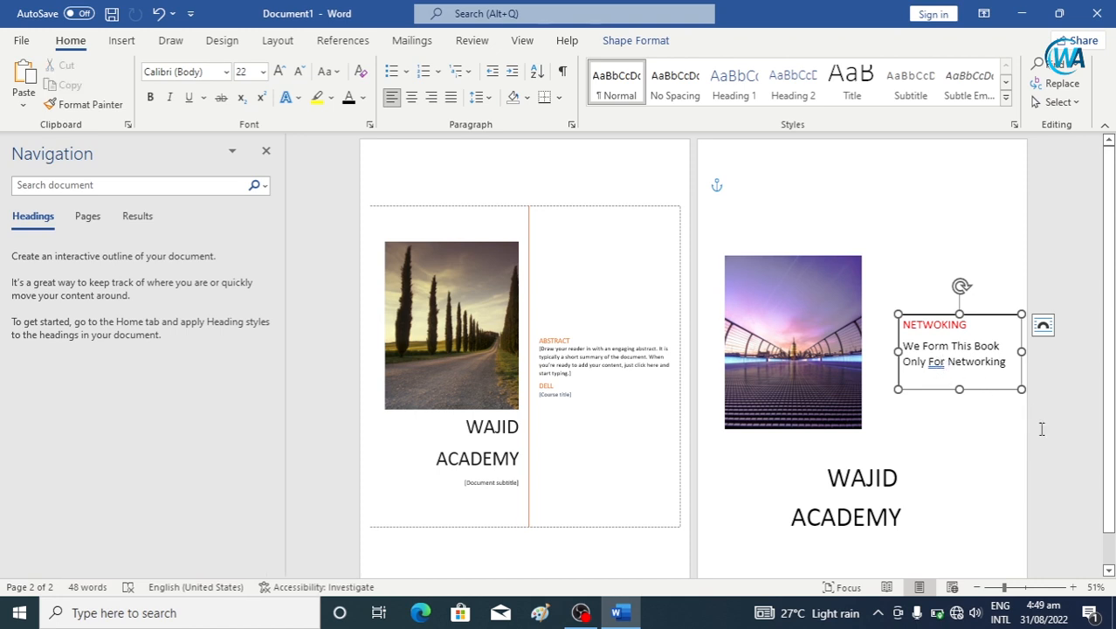
pyautogui.press('BackSpace')
pyautogui.press('BackSpace')
pyautogui.write('fo')
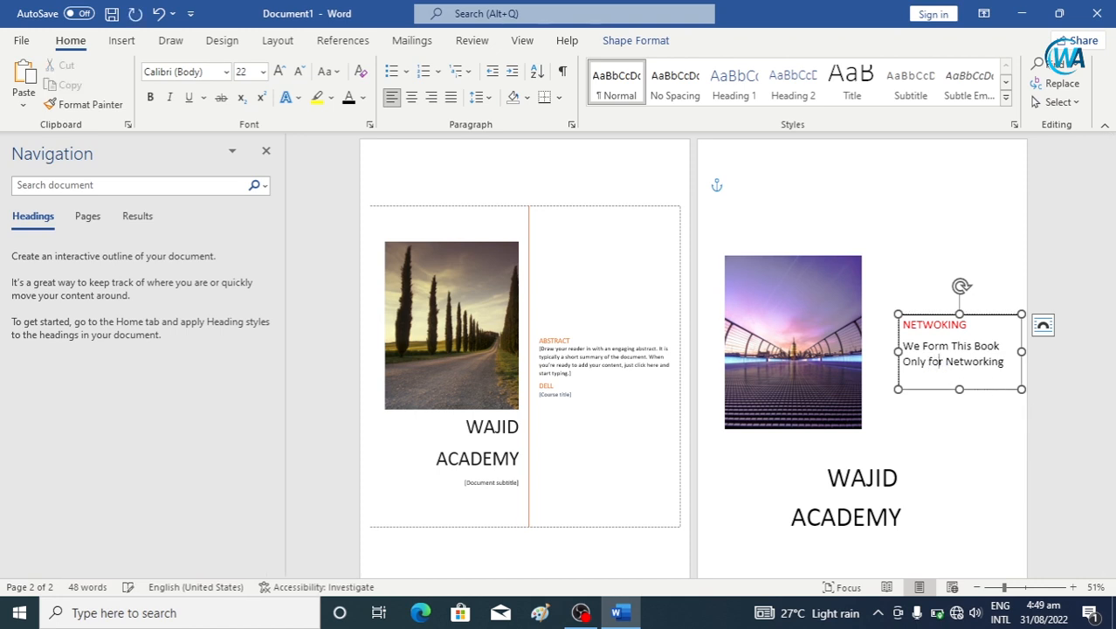
pyautogui.click(923, 462)
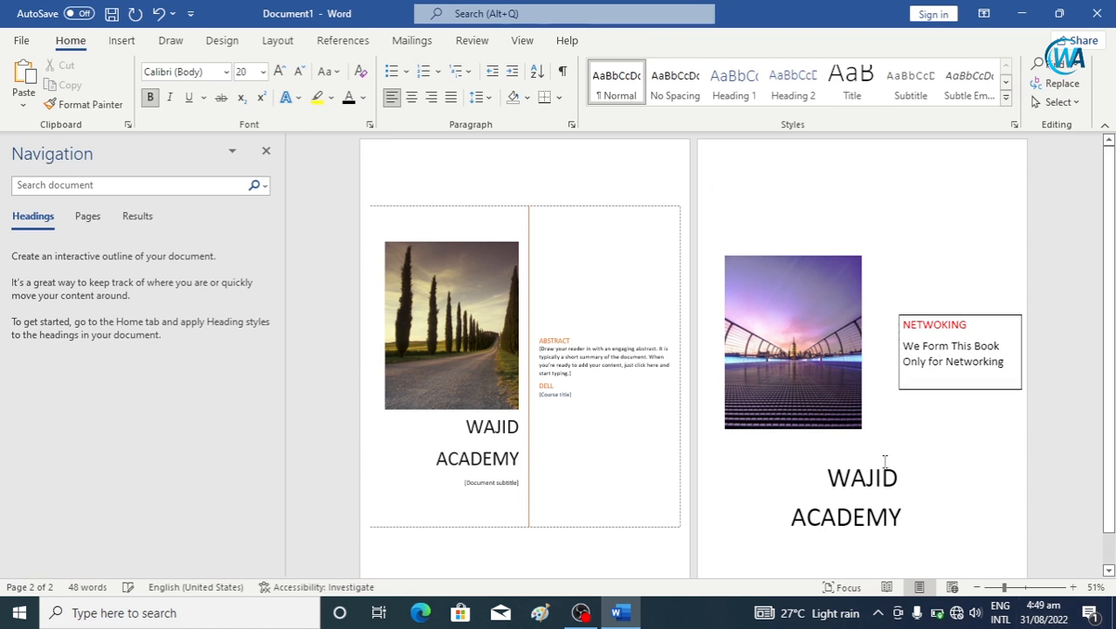
# Step: Insert a simple text box on the second page, place it below the WAJID ACADEMY title and resize it to about 1.54 by 8.74 cm
pyautogui.scroll(-1, 885, 461)
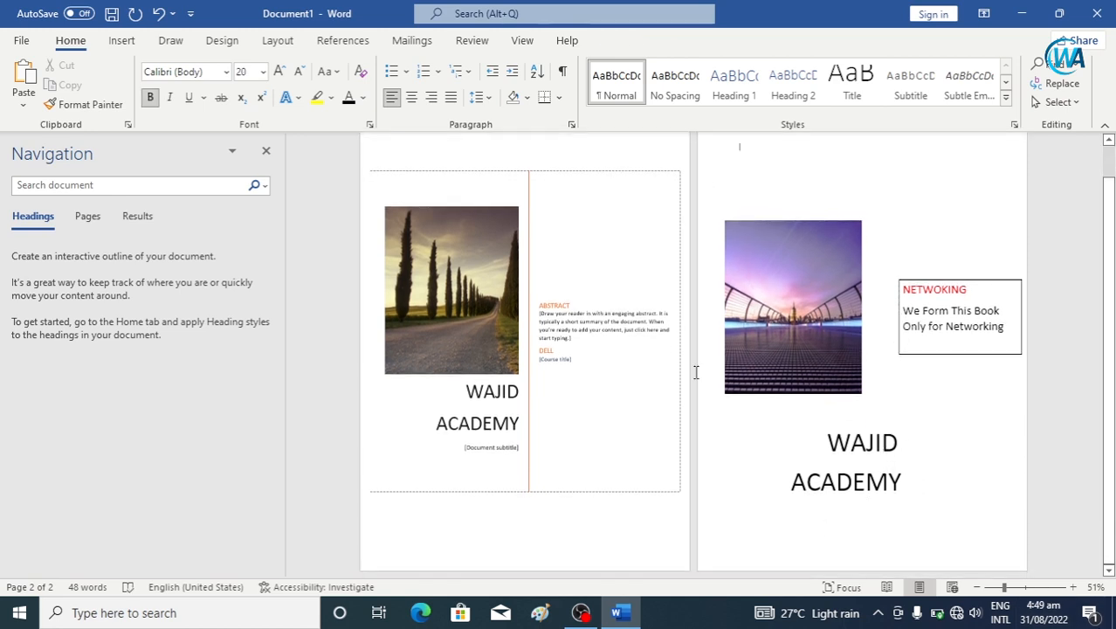
pyautogui.click(121, 40)
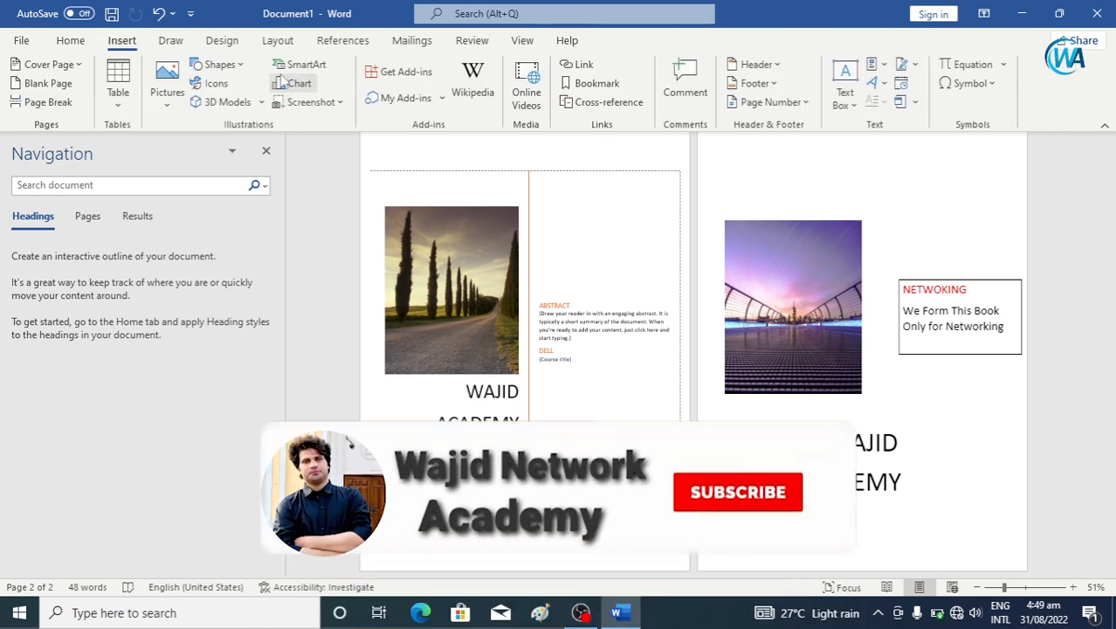
pyautogui.click(845, 92)
pyautogui.click(796, 258)
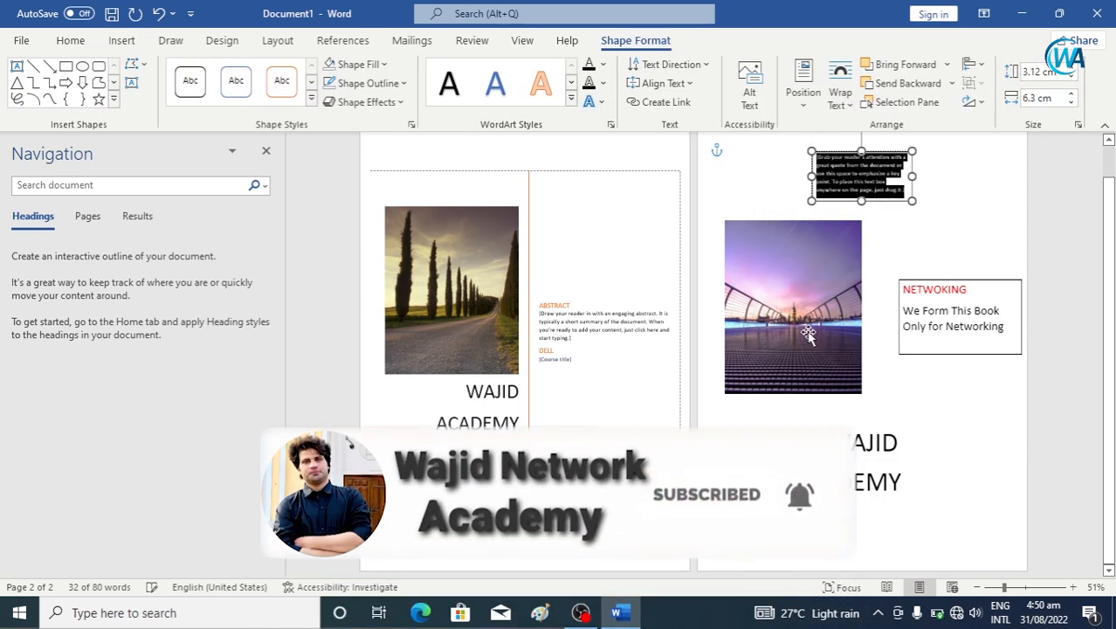
pyautogui.moveTo(837, 154); pyautogui.dragTo(810, 563)
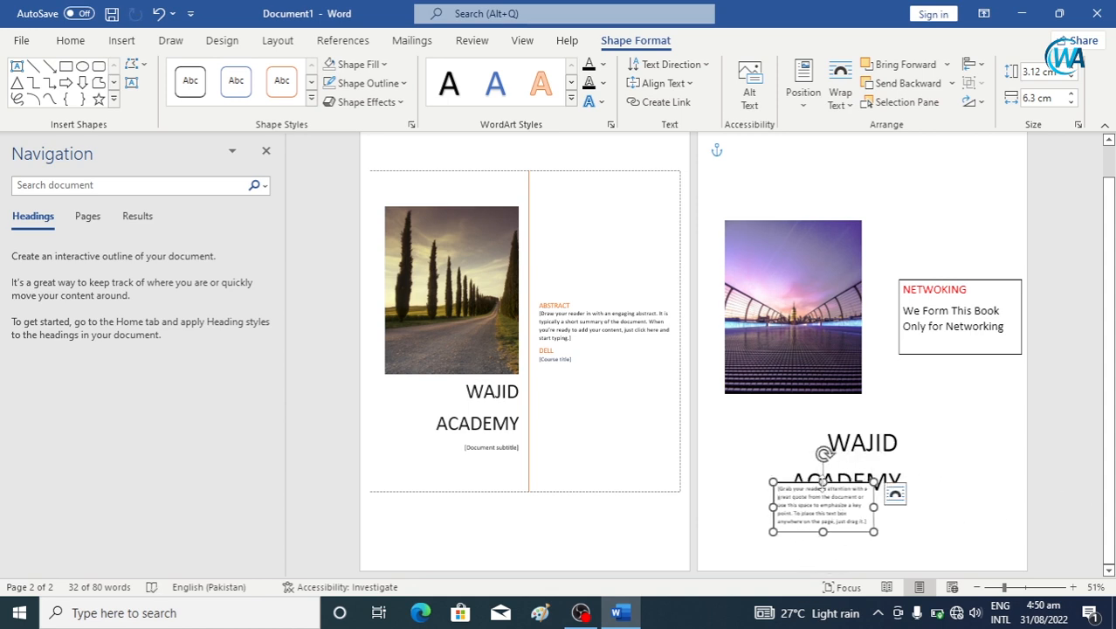
pyautogui.moveTo(823, 482); pyautogui.dragTo(826, 507)
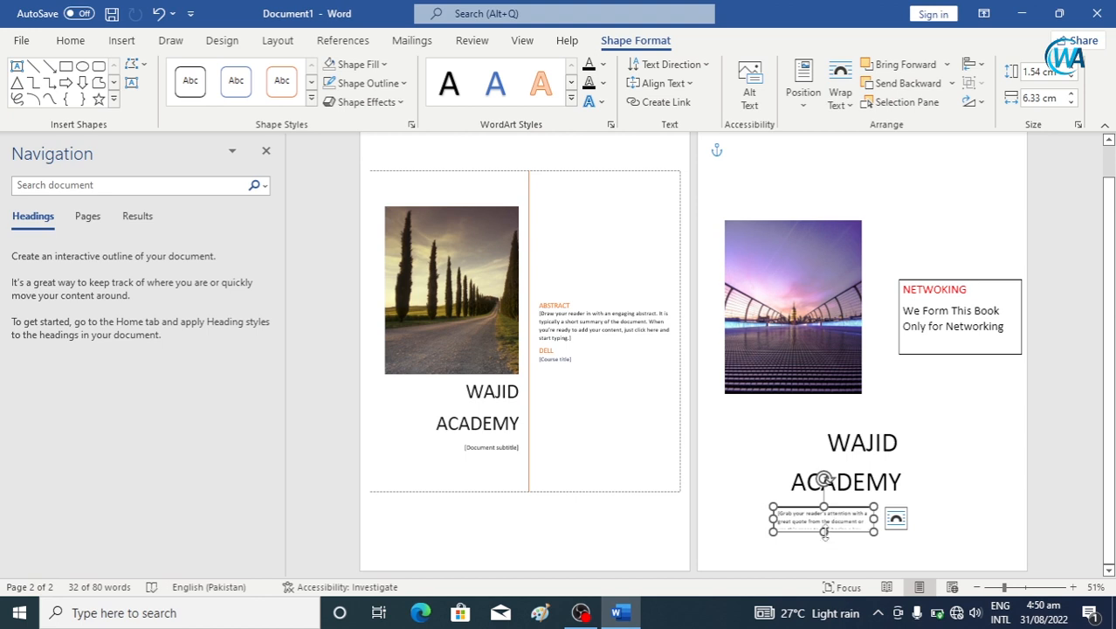
pyautogui.moveTo(874, 519); pyautogui.dragTo(913, 518)
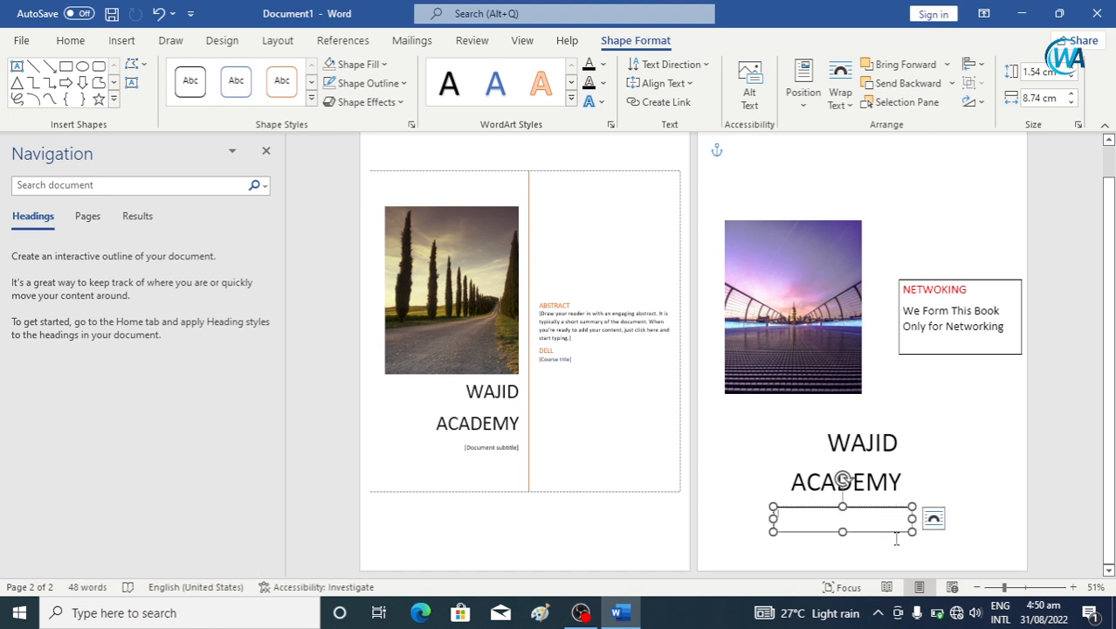
# Step: Enter the author's full name in the new text box, enlarge it to 28 pt and shift it towards the middle of the box
pyautogui.write('w')
pyautogui.moveTo(817, 514); pyautogui.dragTo(776, 514)
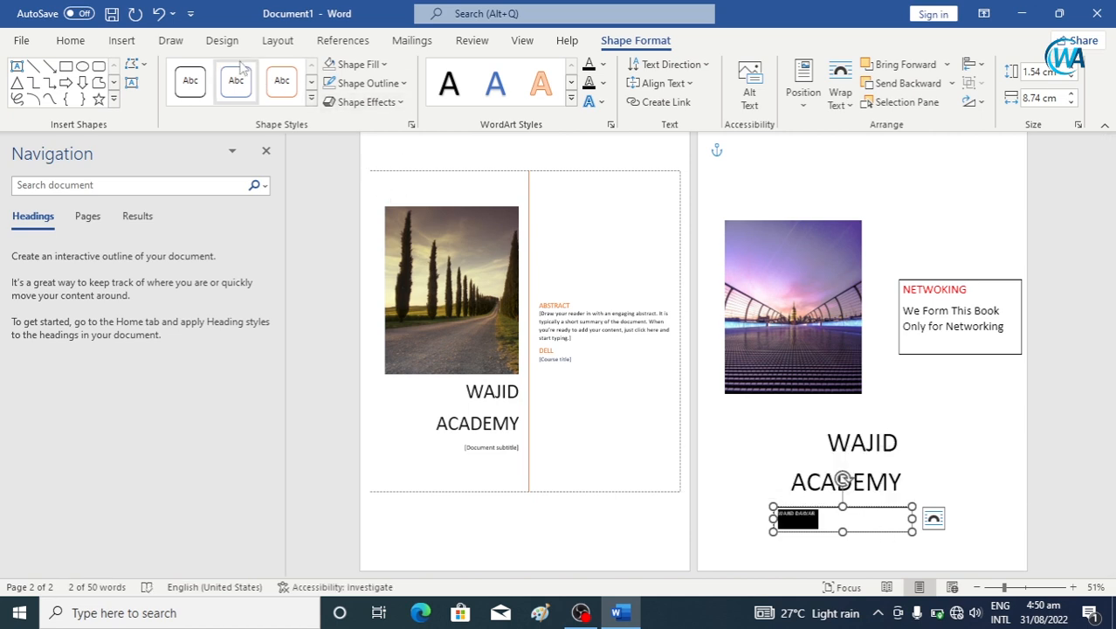
pyautogui.click(121, 41)
pyautogui.click(70, 41)
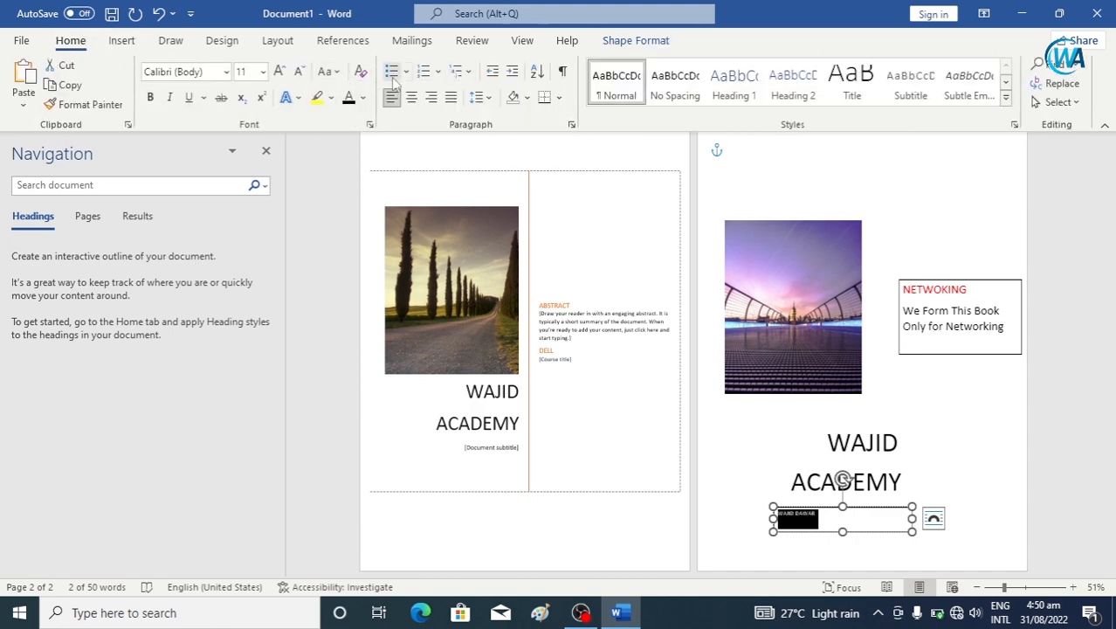
pyautogui.click(279, 72)
pyautogui.click(279, 72)
pyautogui.click(279, 72)
pyautogui.click(279, 72)
pyautogui.click(279, 72)
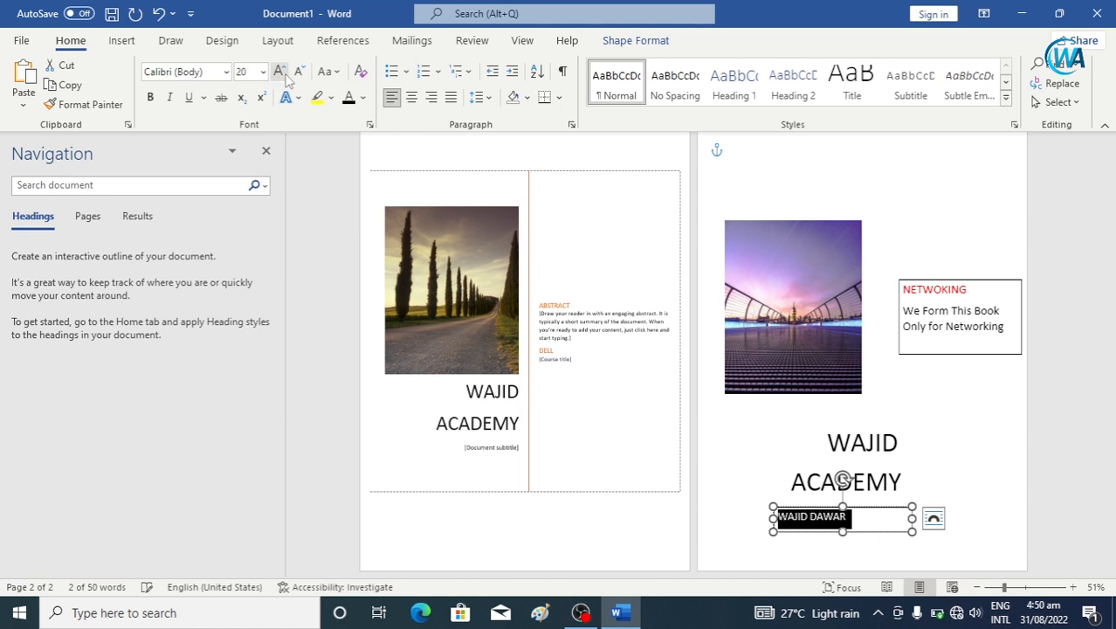
pyautogui.click(279, 72)
pyautogui.click(286, 76)
pyautogui.click(286, 76)
pyautogui.click(285, 76)
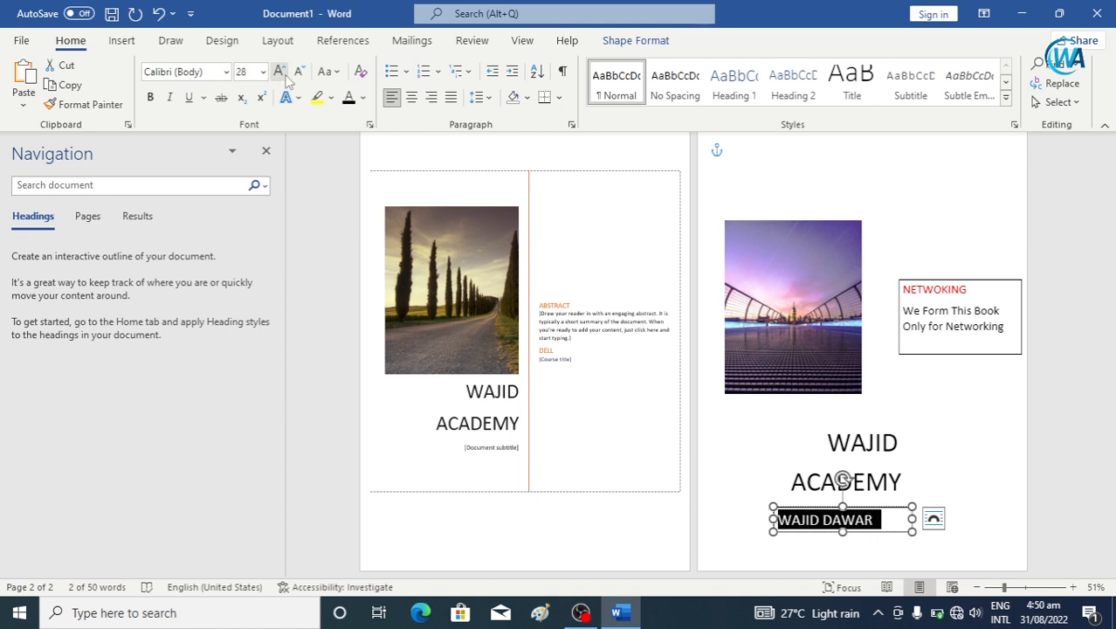
pyautogui.click(779, 519)
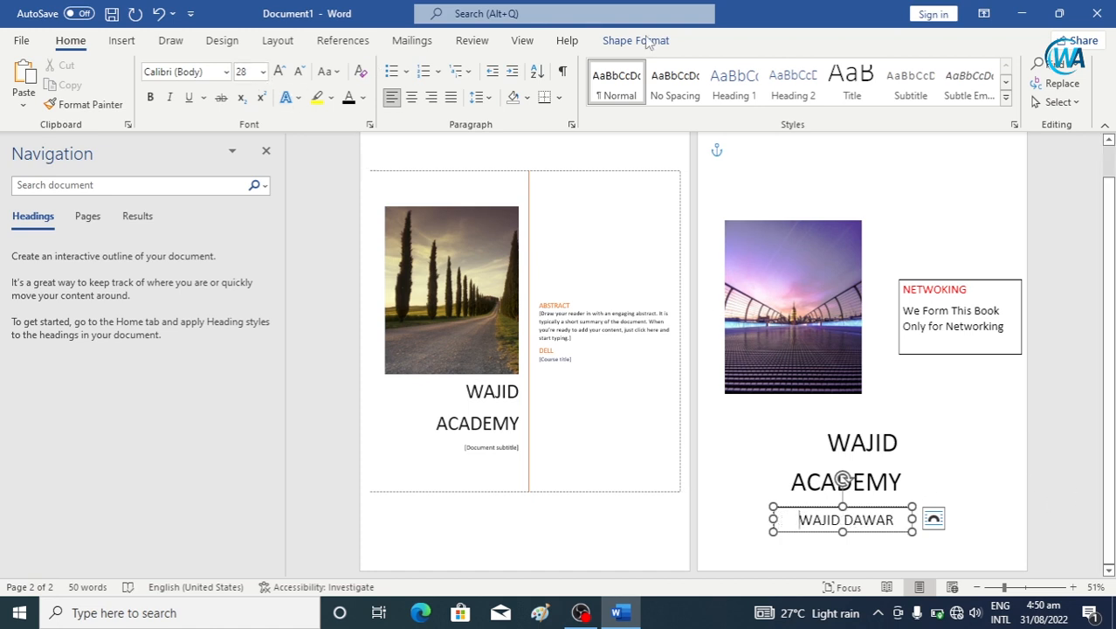
# Step: Remove the outline from the author name text box
pyautogui.click(791, 508)
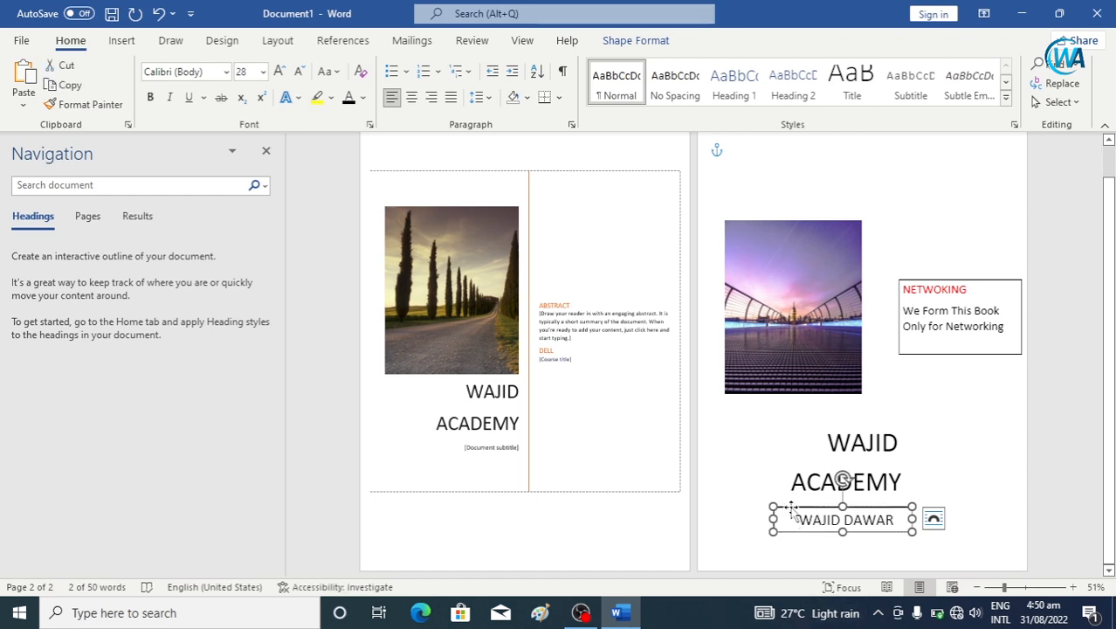
pyautogui.click(636, 40)
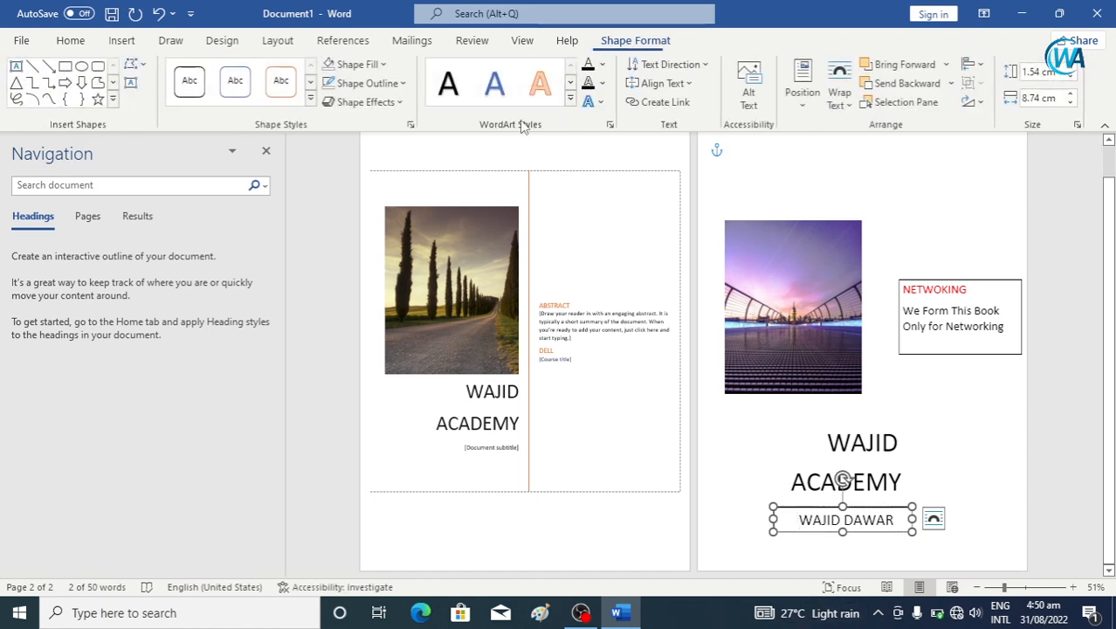
pyautogui.click(407, 83)
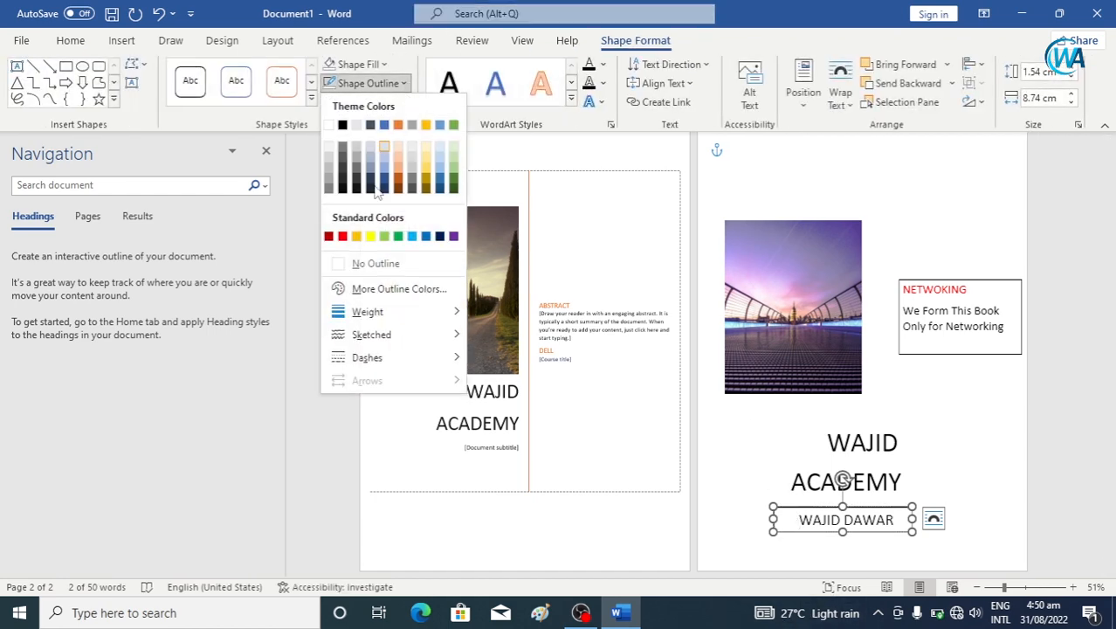
pyautogui.click(393, 262)
pyautogui.click(979, 278)
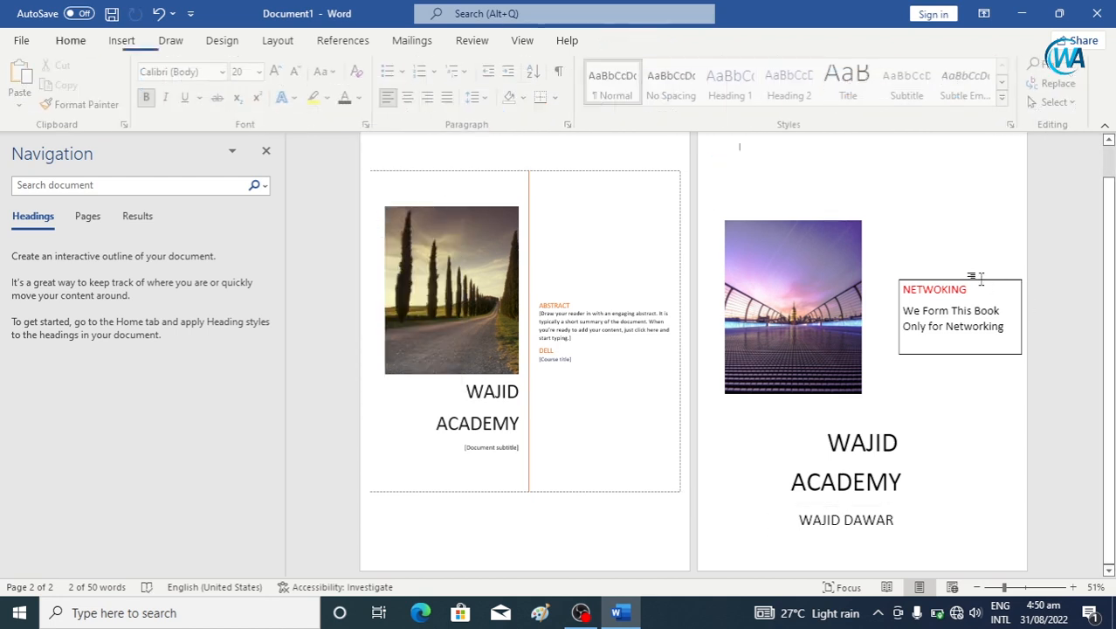
# Step: Remove the outline from the heading and description text box beside the picture
pyautogui.click(900, 314)
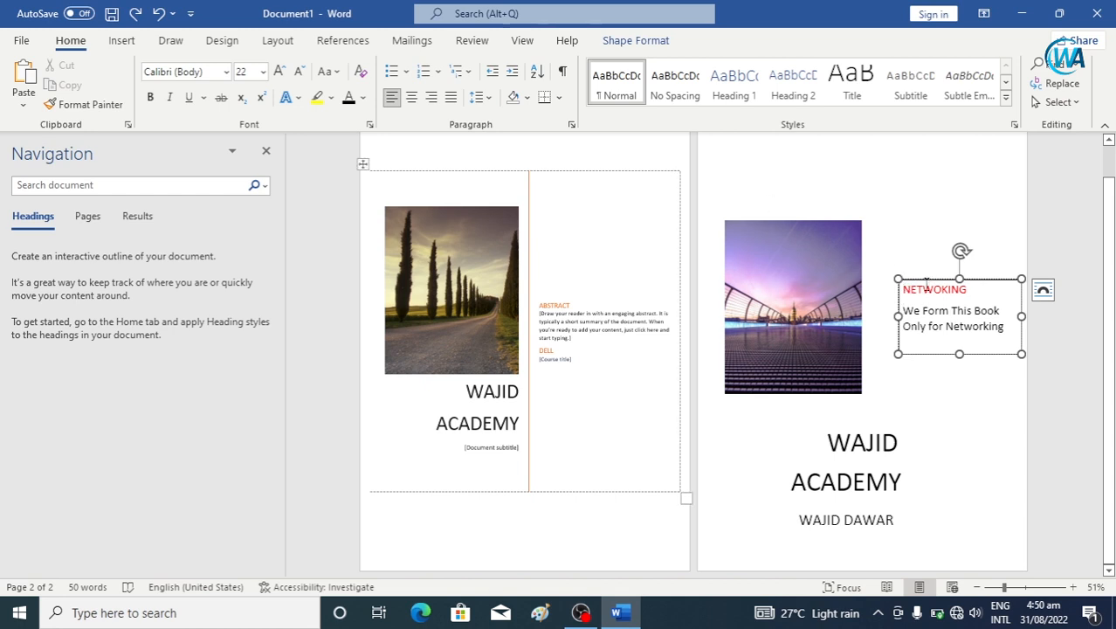
pyautogui.click(961, 278)
pyautogui.click(635, 40)
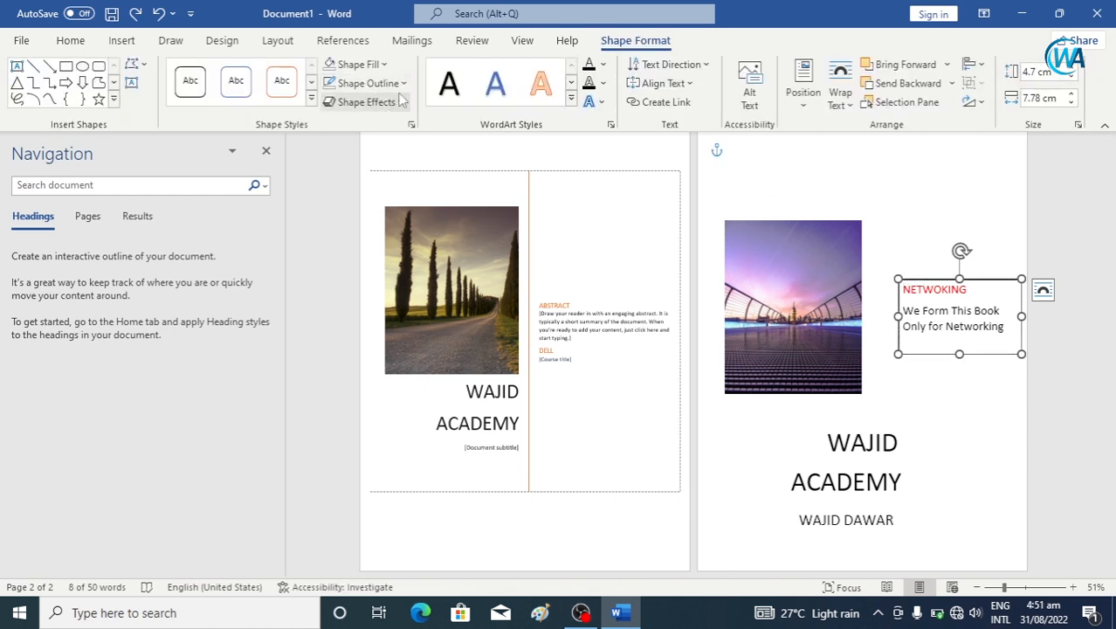
pyautogui.click(404, 84)
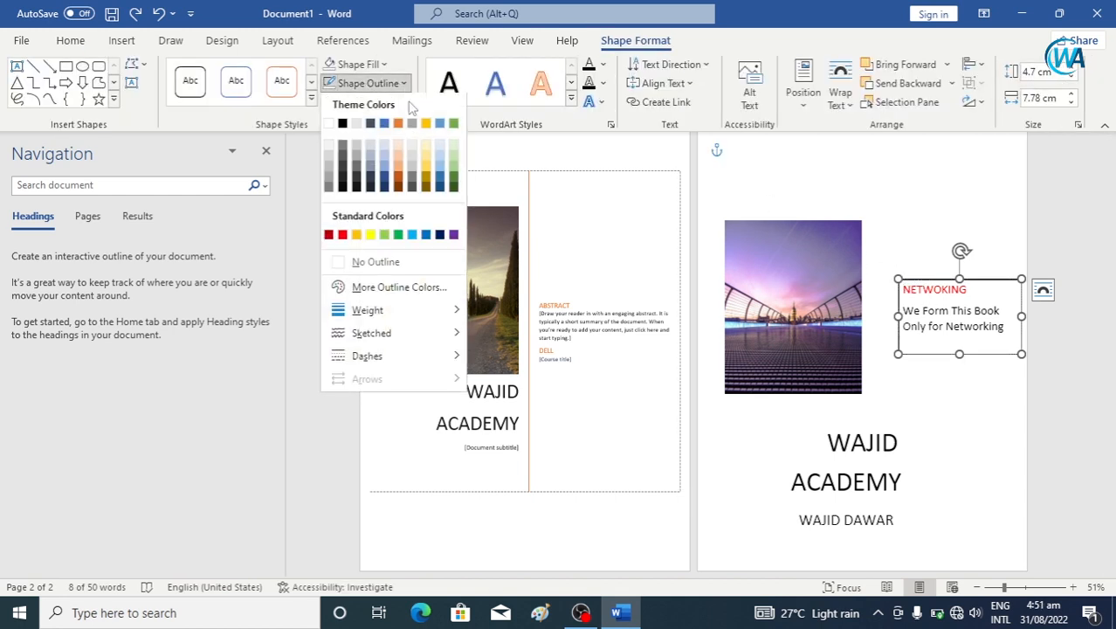
pyautogui.click(391, 265)
pyautogui.click(971, 392)
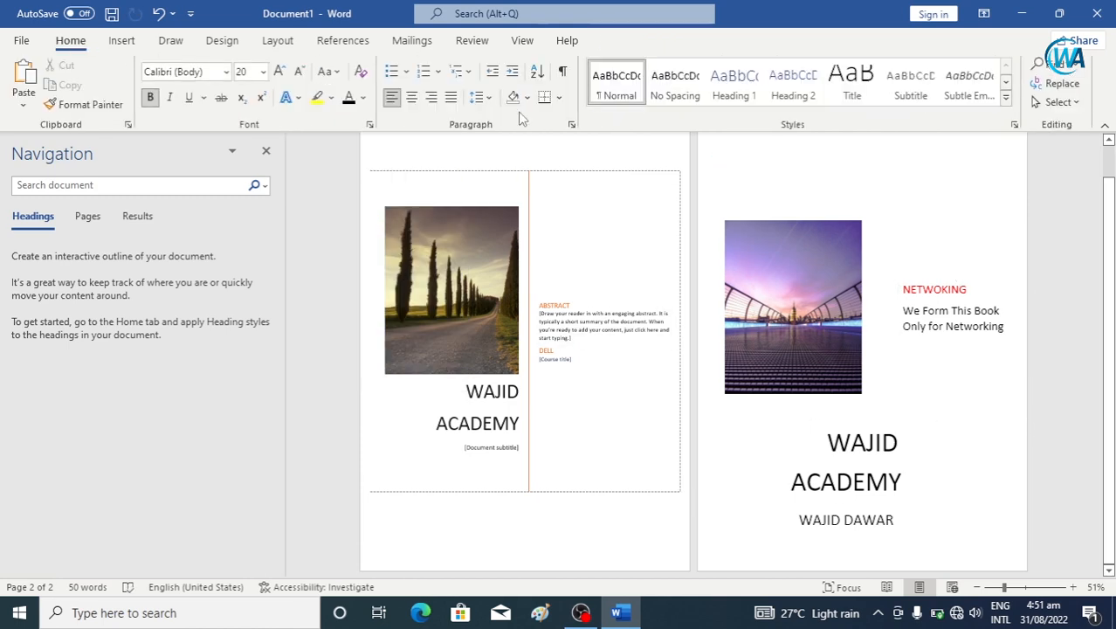
# Step: Draw a rectangle about 2.8 cm high along the second page's top edge and widen it to about 21.62 cm, spanning the page
pyautogui.click(123, 41)
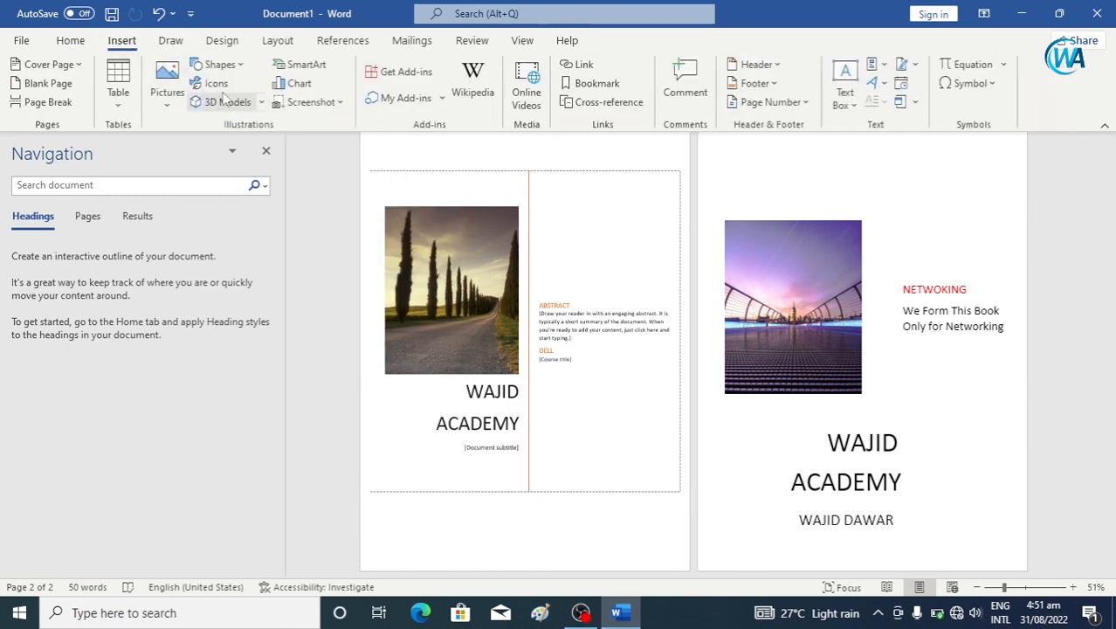
pyautogui.click(219, 65)
pyautogui.click(253, 117)
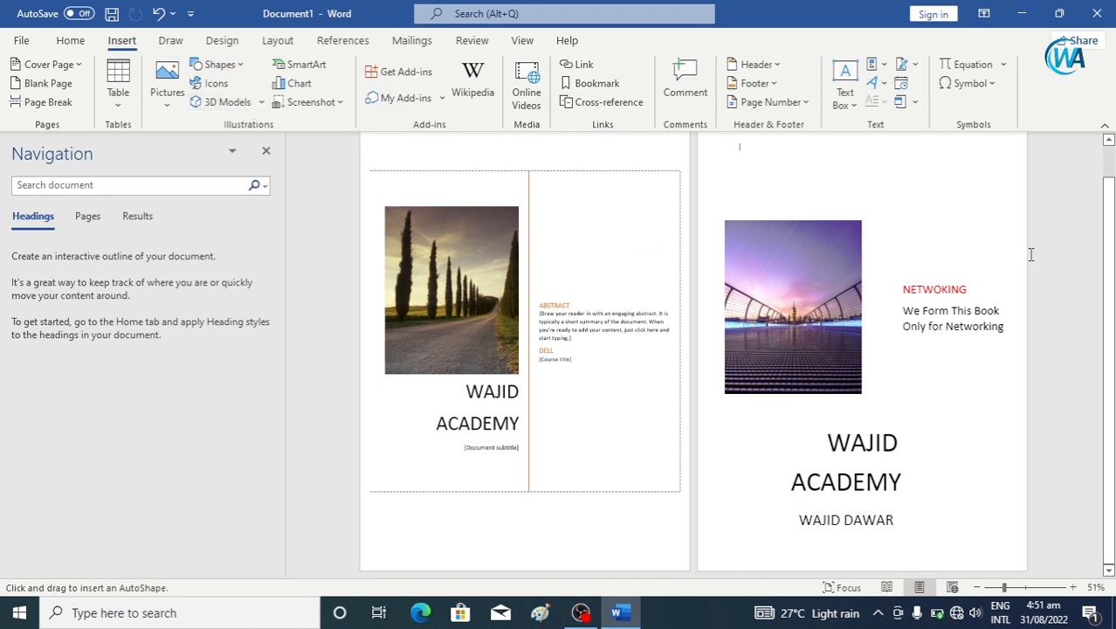
pyautogui.scroll(1, 739, 182)
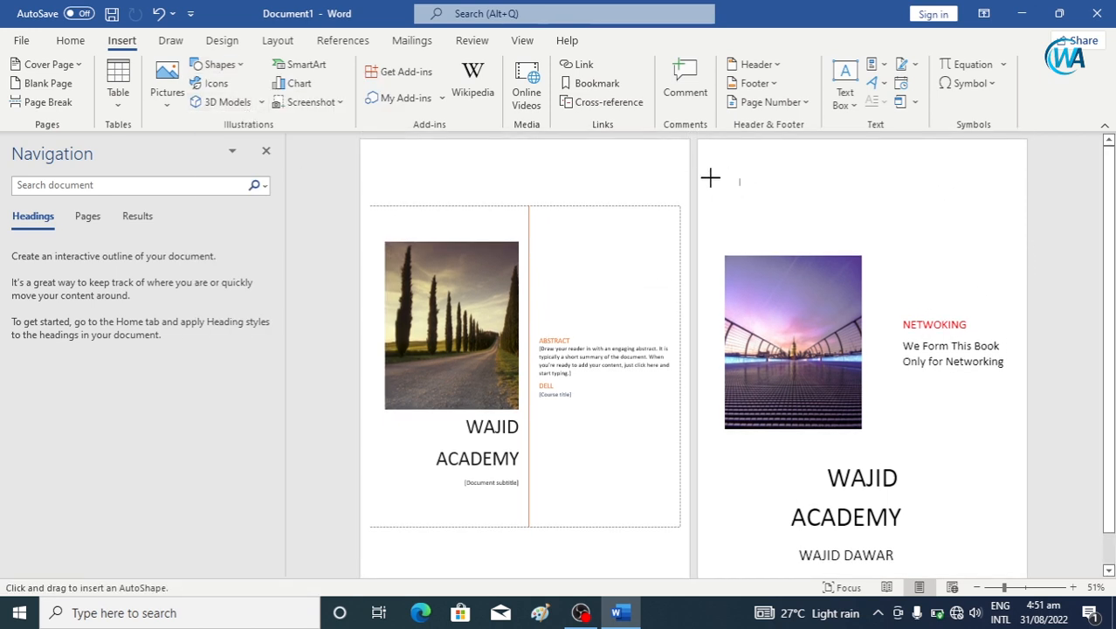
pyautogui.moveTo(700, 144); pyautogui.dragTo(1027, 186)
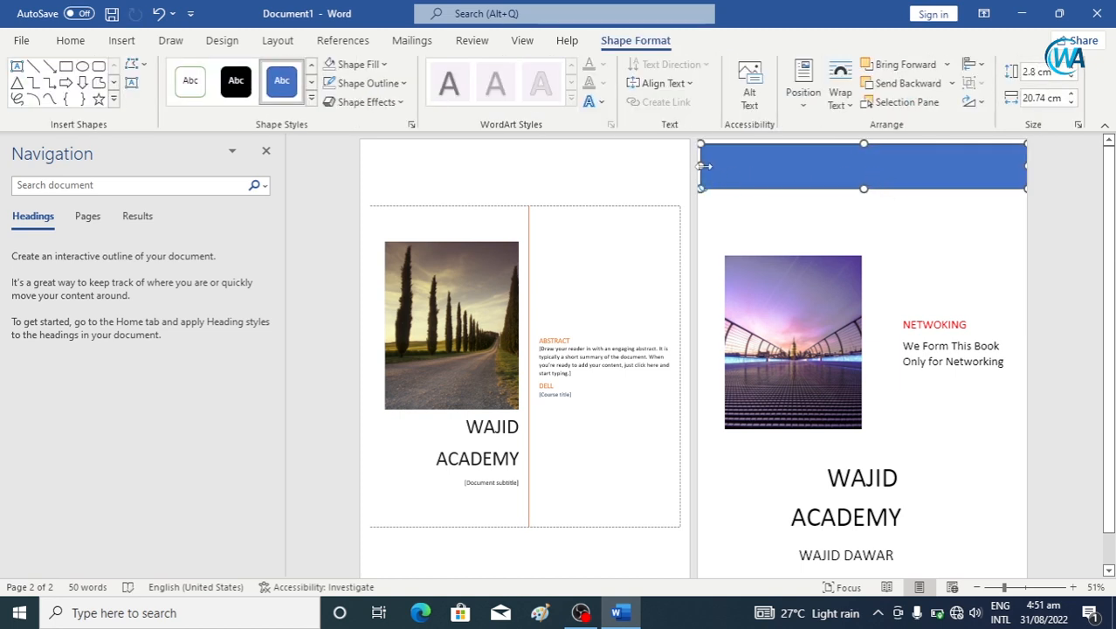
pyautogui.moveTo(702, 165); pyautogui.dragTo(698, 164)
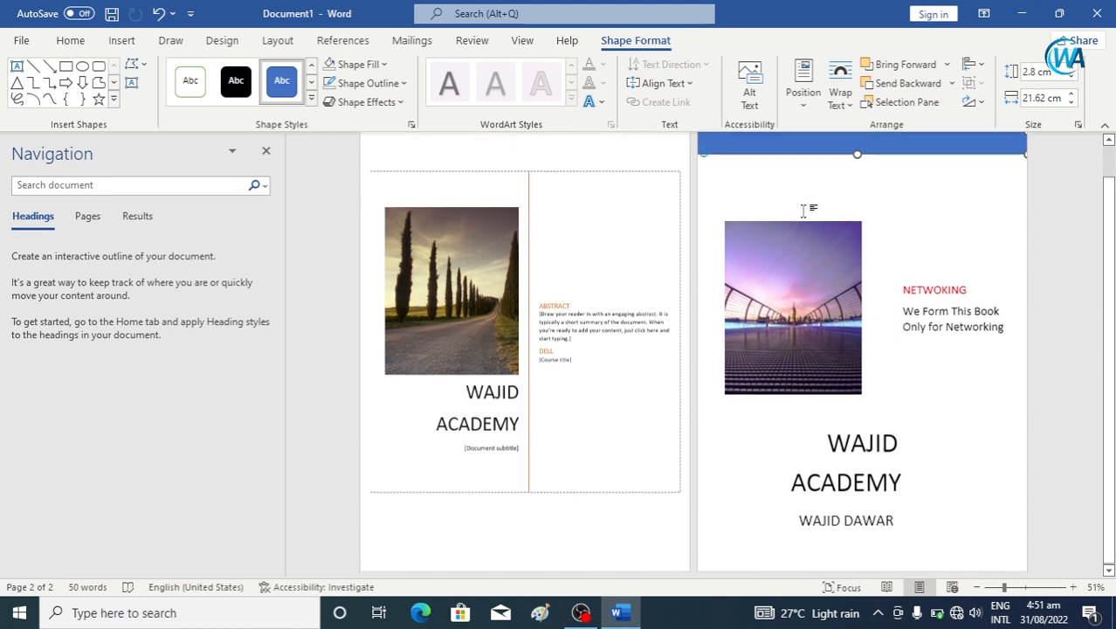
# Step: Draw a thin rectangle about 0.52 cm high and 20.89 cm wide across the page between the picture and the title
pyautogui.scroll(-1, 803, 210)
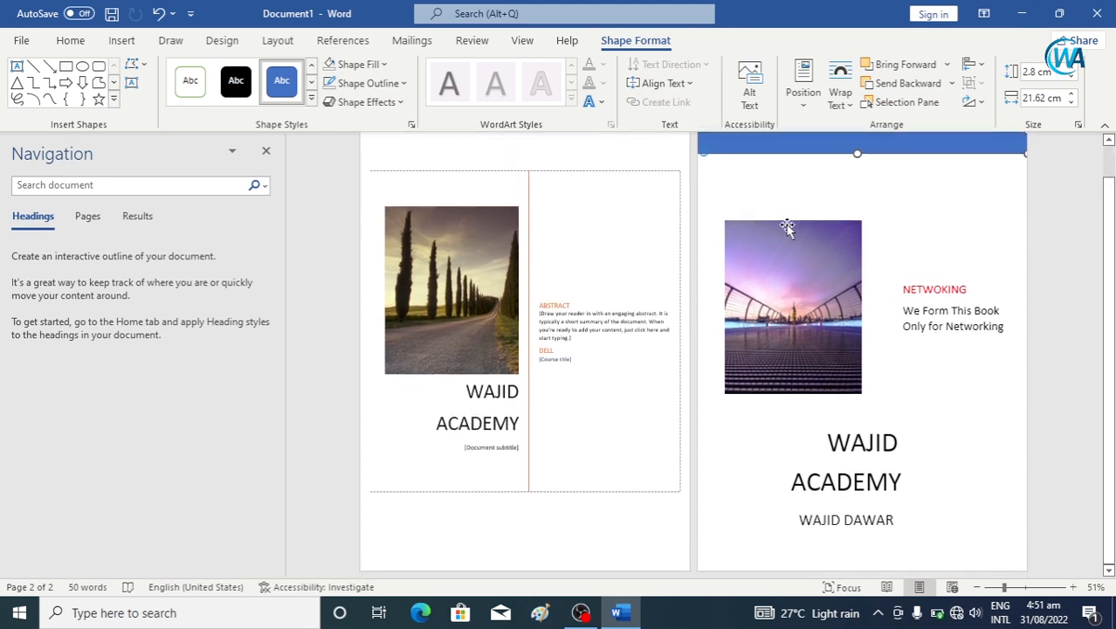
pyautogui.click(122, 40)
pyautogui.click(229, 67)
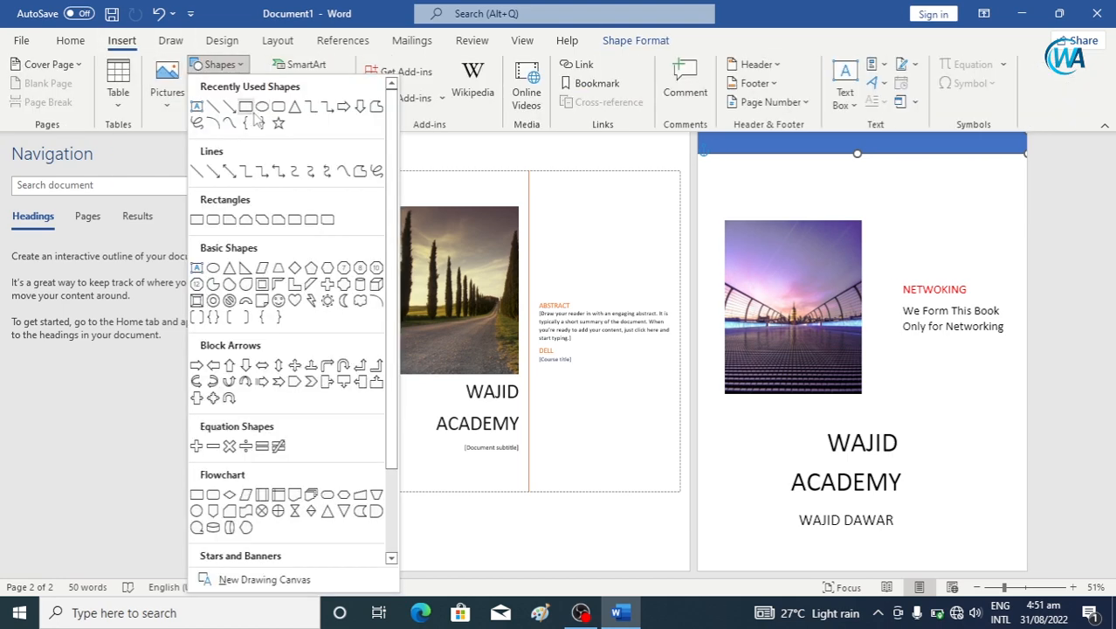
pyautogui.click(255, 122)
pyautogui.moveTo(697, 404); pyautogui.dragTo(1027, 414)
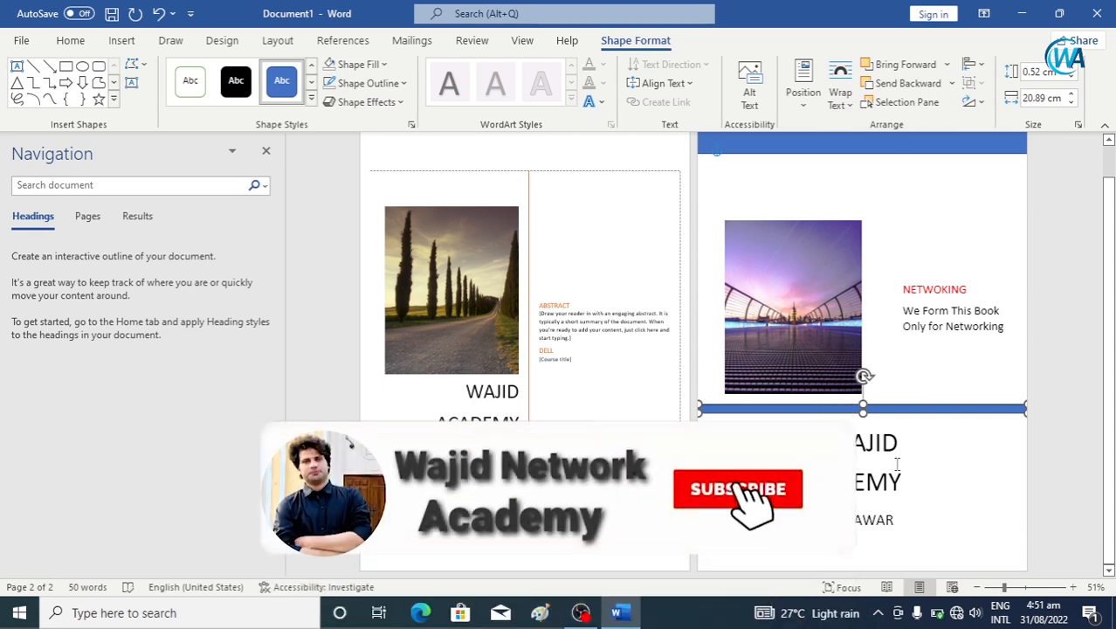
pyautogui.click(941, 453)
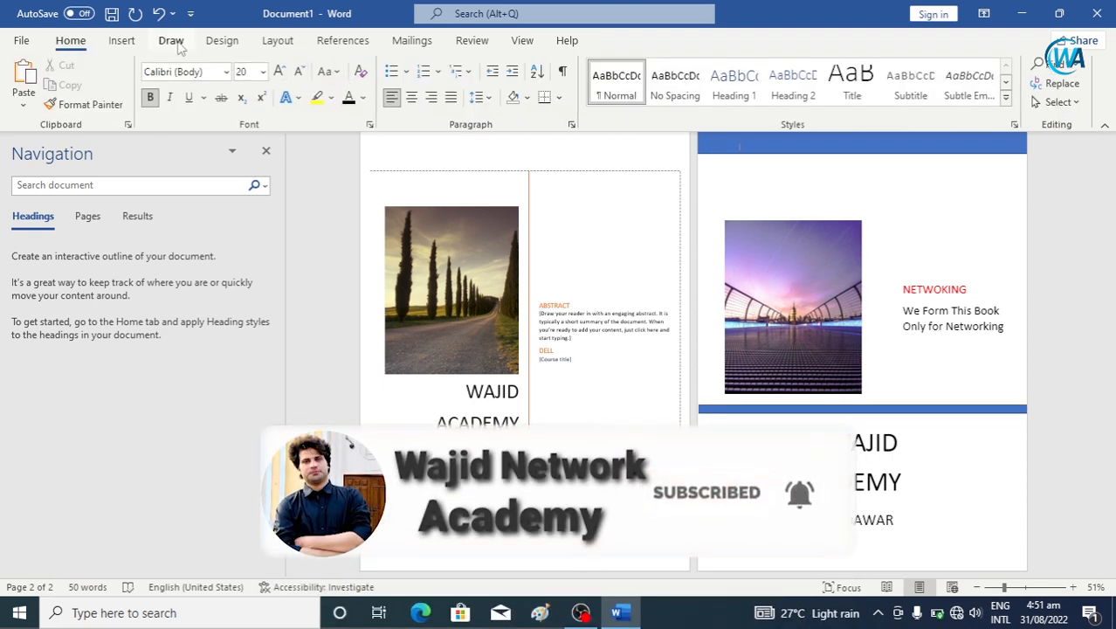
# Step: Draw a rectangle about 1.41 cm high and 20.89 cm wide below the author name and move it to the page's bottom edge
pyautogui.click(122, 40)
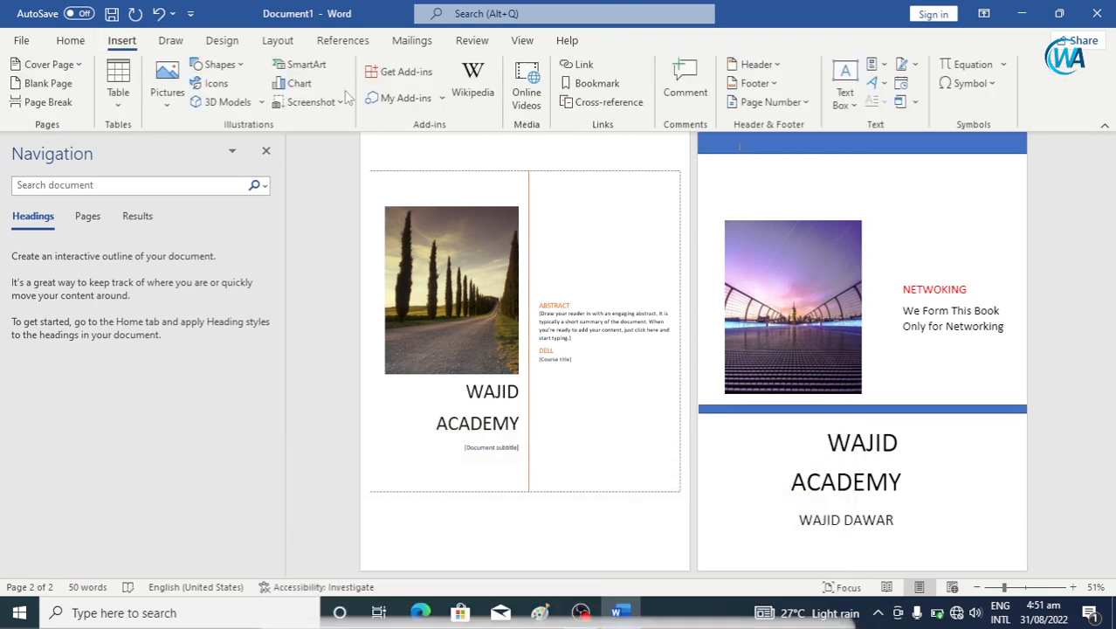
pyautogui.click(226, 72)
pyautogui.click(251, 109)
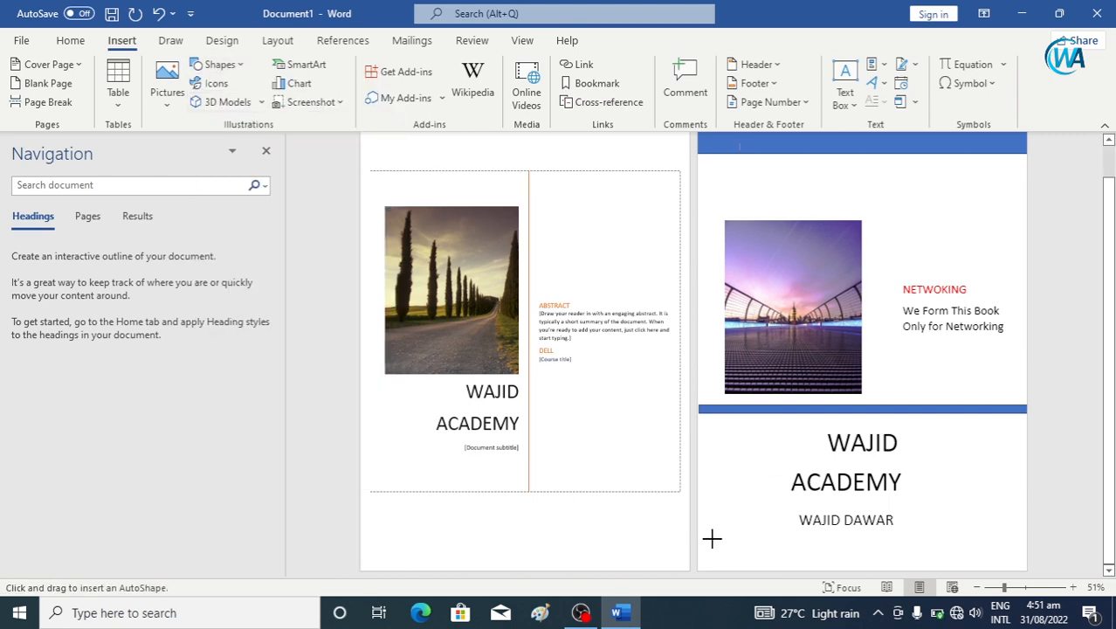
pyautogui.moveTo(699, 531); pyautogui.dragTo(1027, 553)
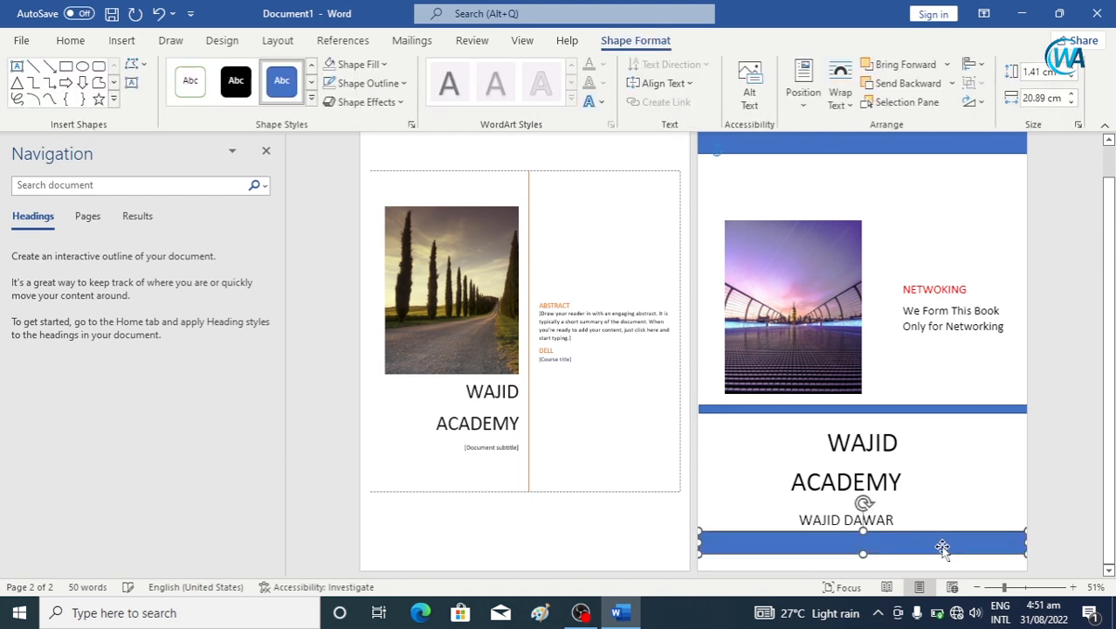
pyautogui.moveTo(942, 546); pyautogui.dragTo(941, 566)
pyautogui.click(951, 498)
pyautogui.scroll(1, 932, 472)
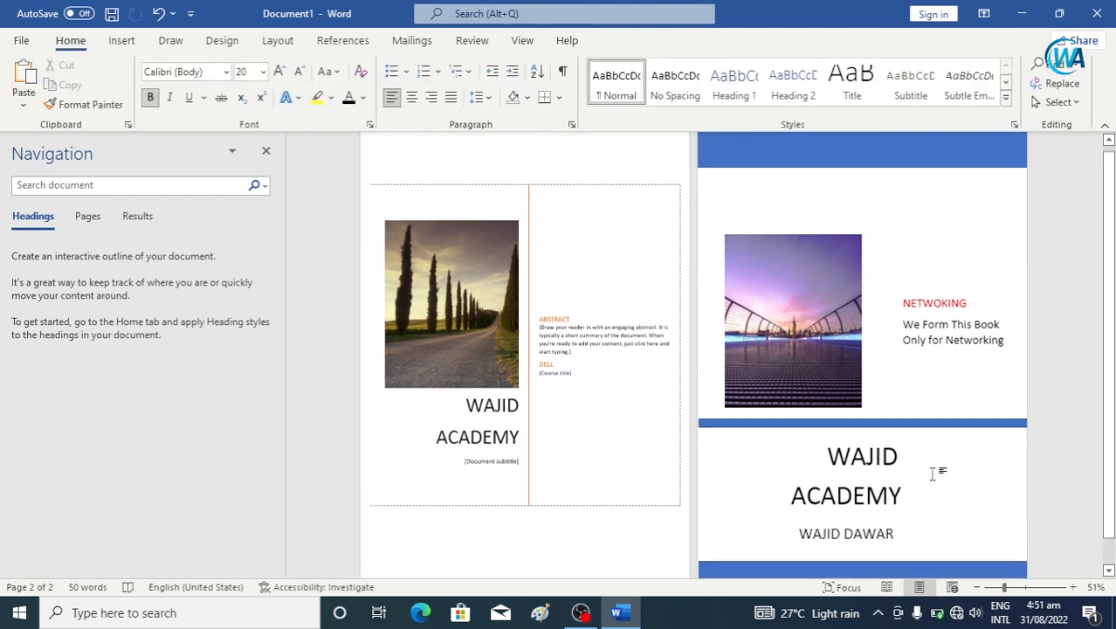
pyautogui.scroll(-1, 933, 483)
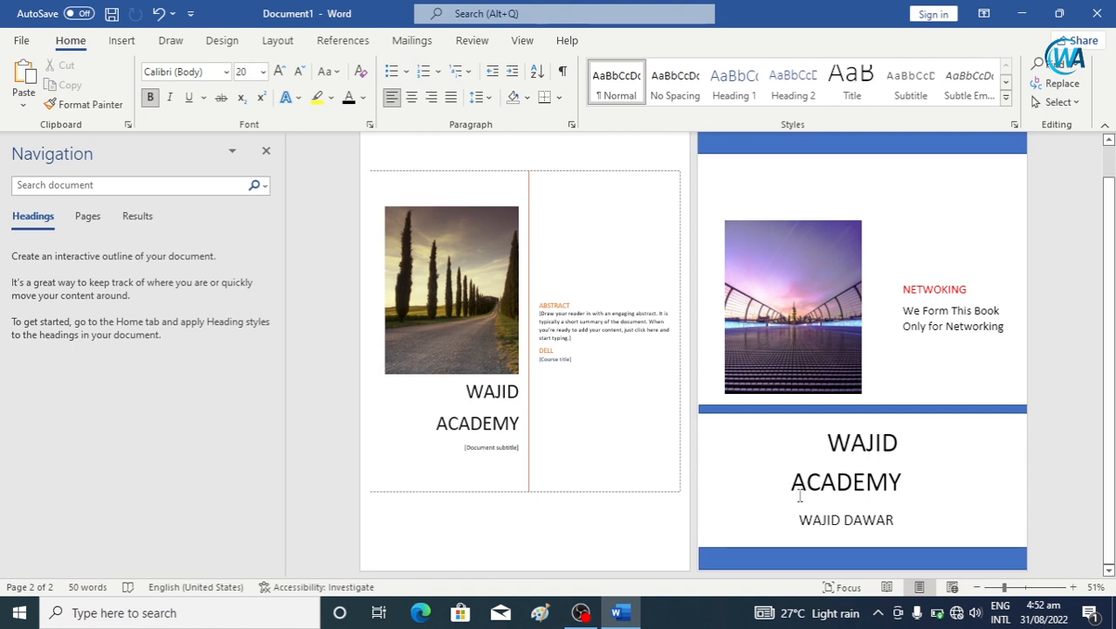
pyautogui.moveTo(821, 440); pyautogui.dragTo(905, 508)
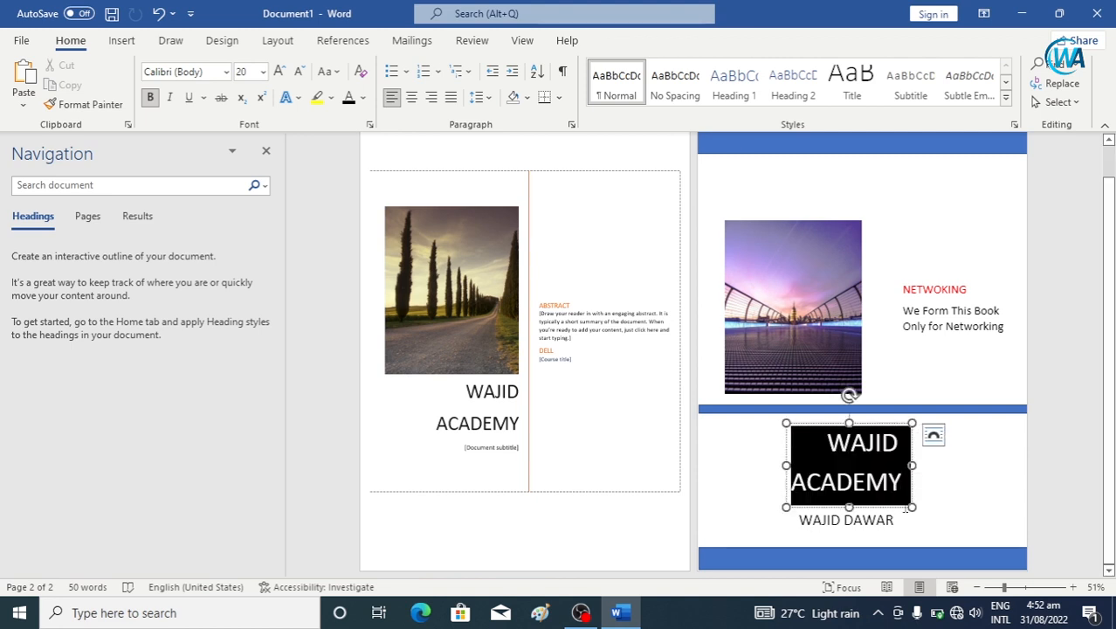
pyautogui.click(964, 527)
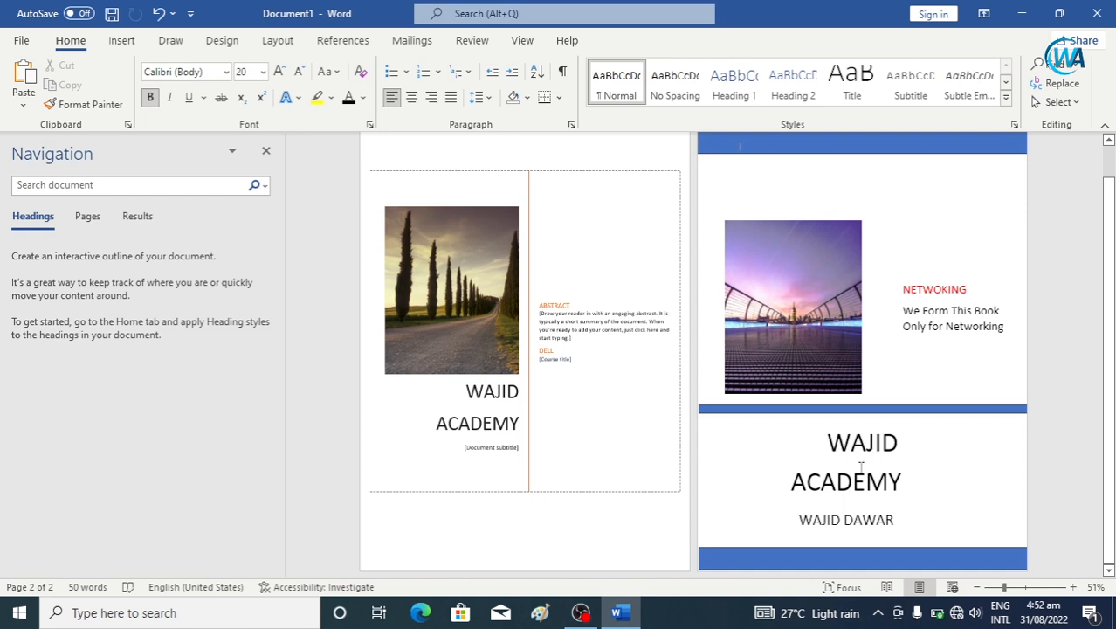
# Step: Check that the title, author, heading and description text boxes on the custom cover page can be selected for editing
pyautogui.moveTo(828, 452); pyautogui.dragTo(849, 479)
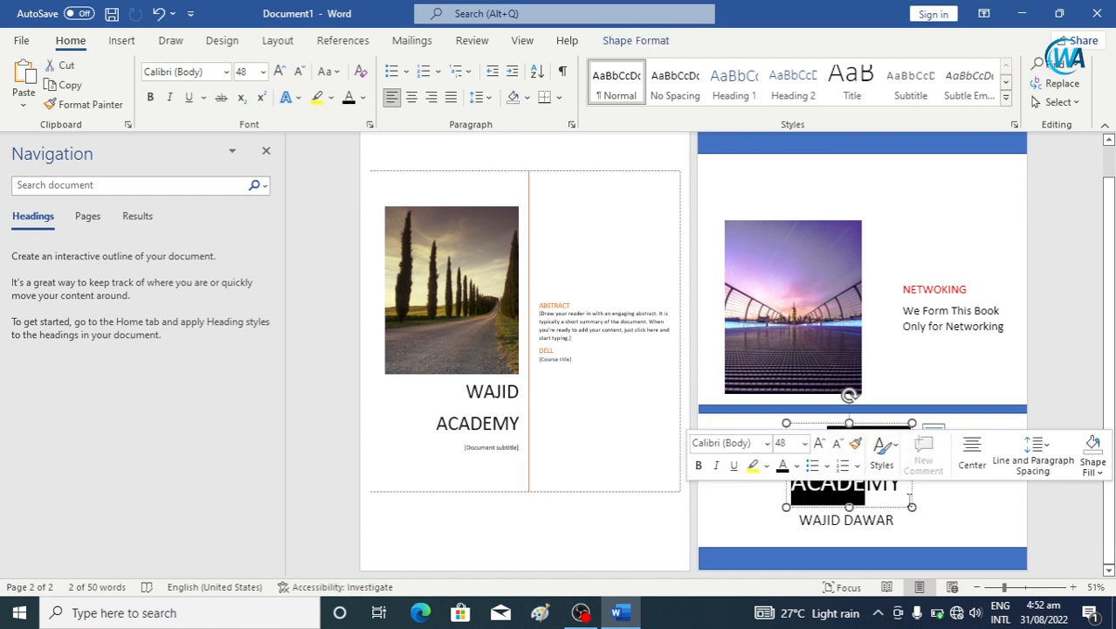
pyautogui.moveTo(904, 297); pyautogui.dragTo(972, 313)
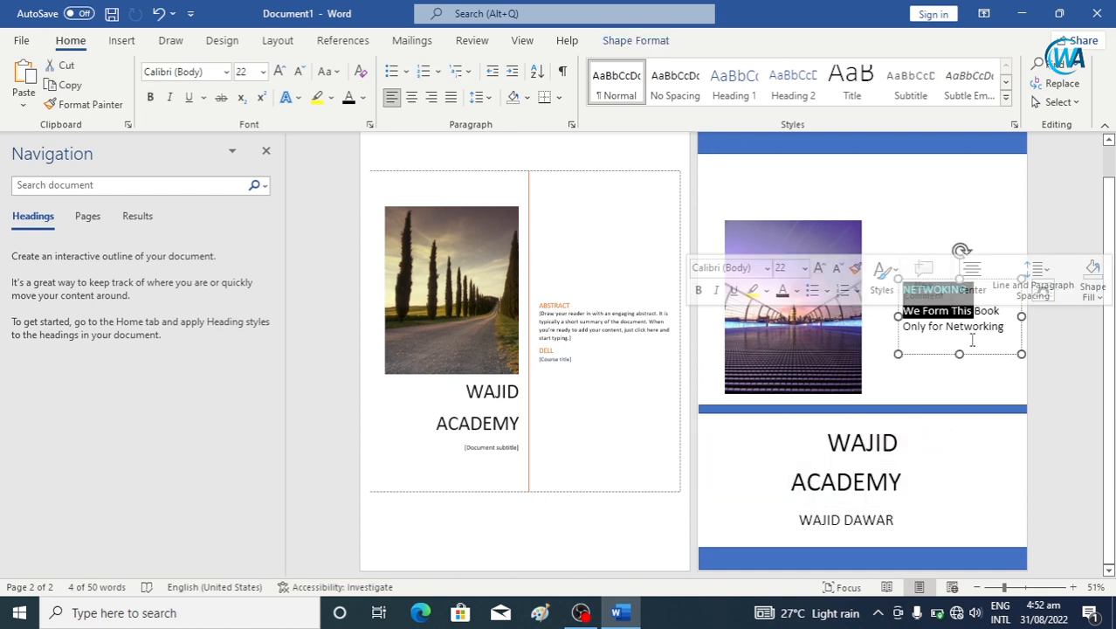
pyautogui.click(909, 498)
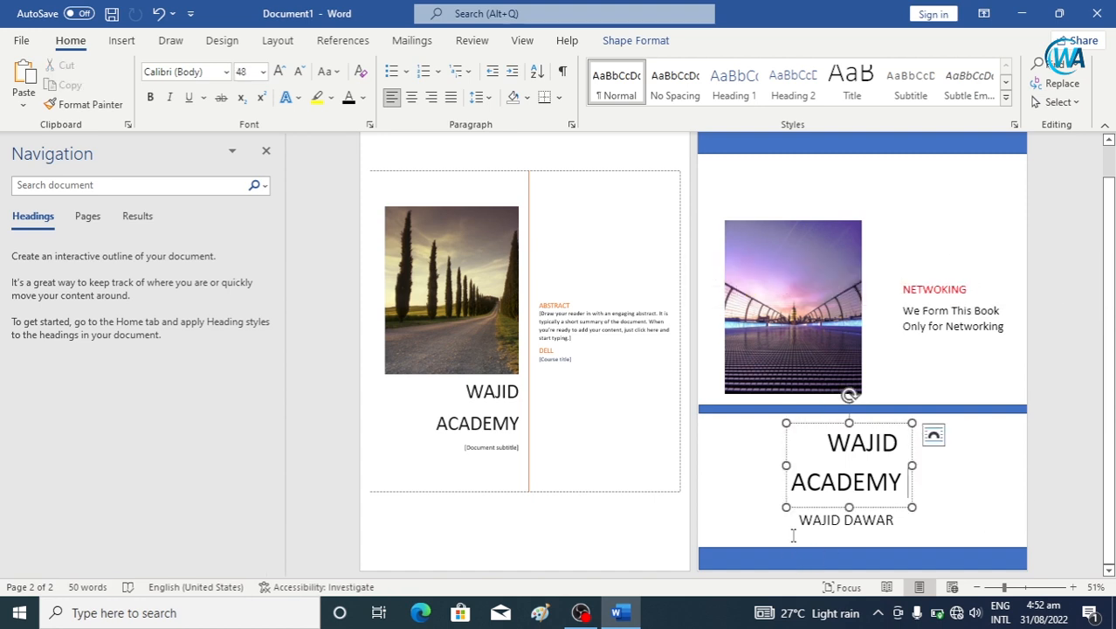
pyautogui.click(812, 522)
pyautogui.click(852, 463)
pyautogui.click(947, 295)
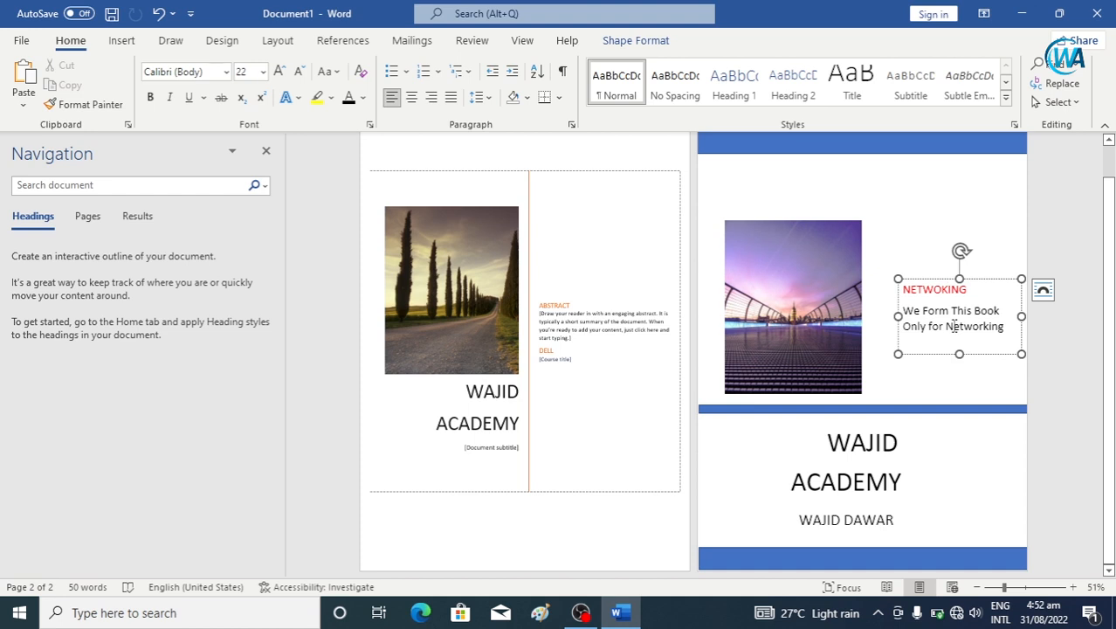
pyautogui.click(768, 524)
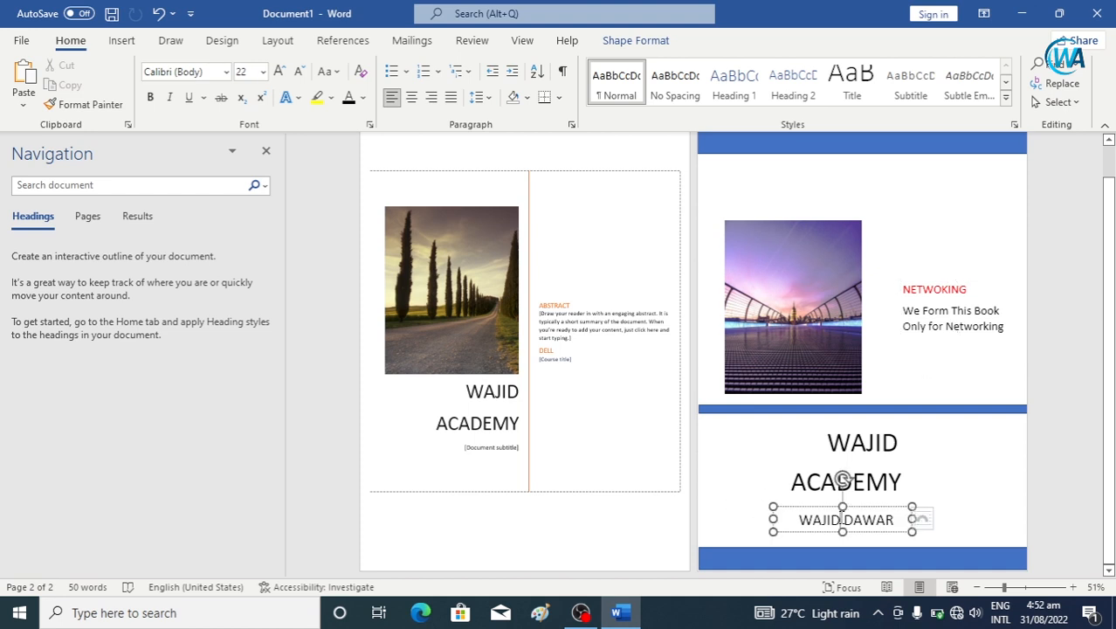
pyautogui.click(941, 471)
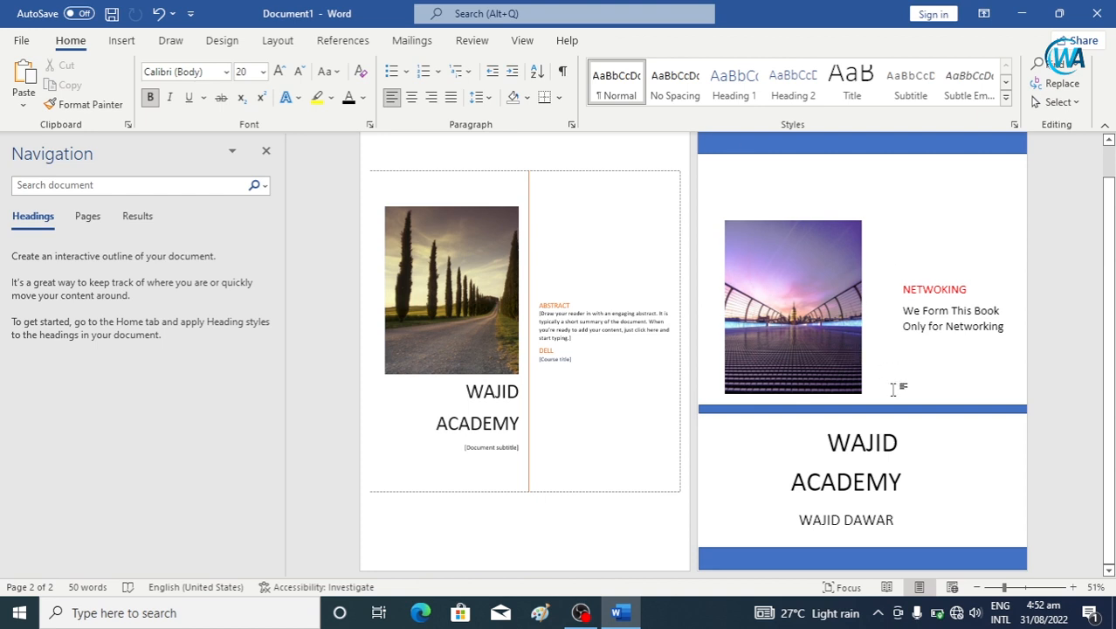
# Step: Hide the document navigation and replace the first page's cover with the built-in ViewMaster cover page
pyautogui.click(266, 151)
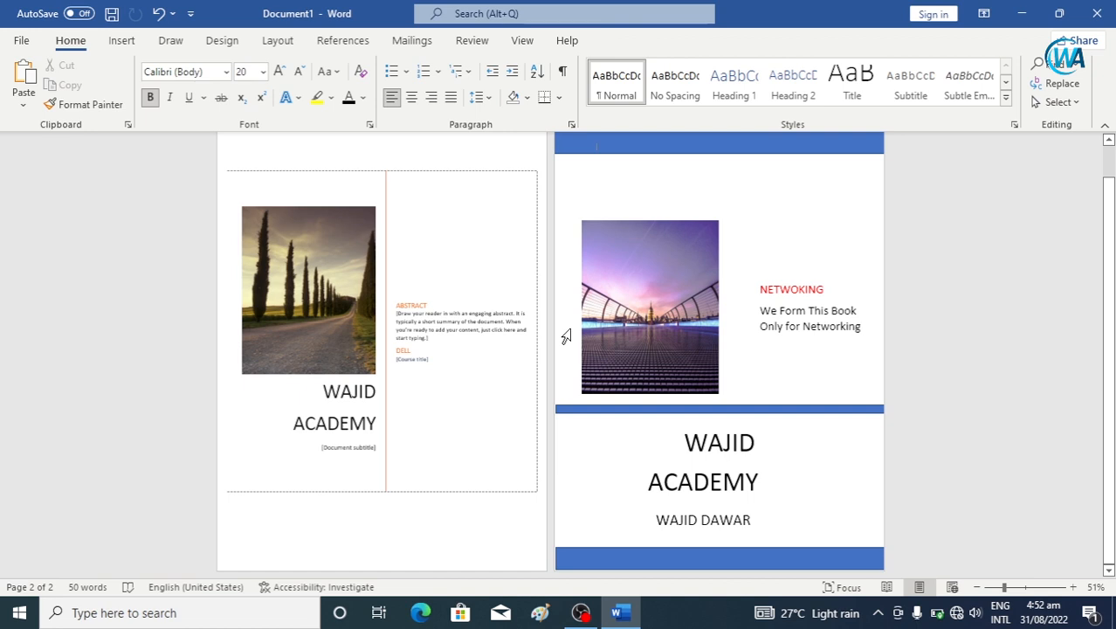
pyautogui.click(121, 40)
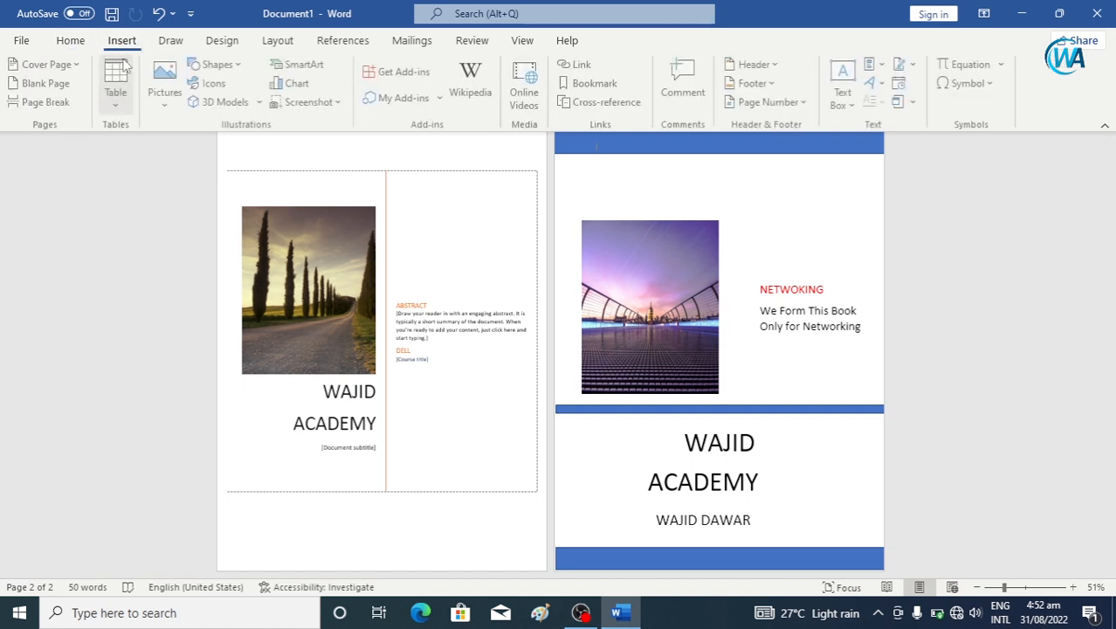
pyautogui.click(76, 68)
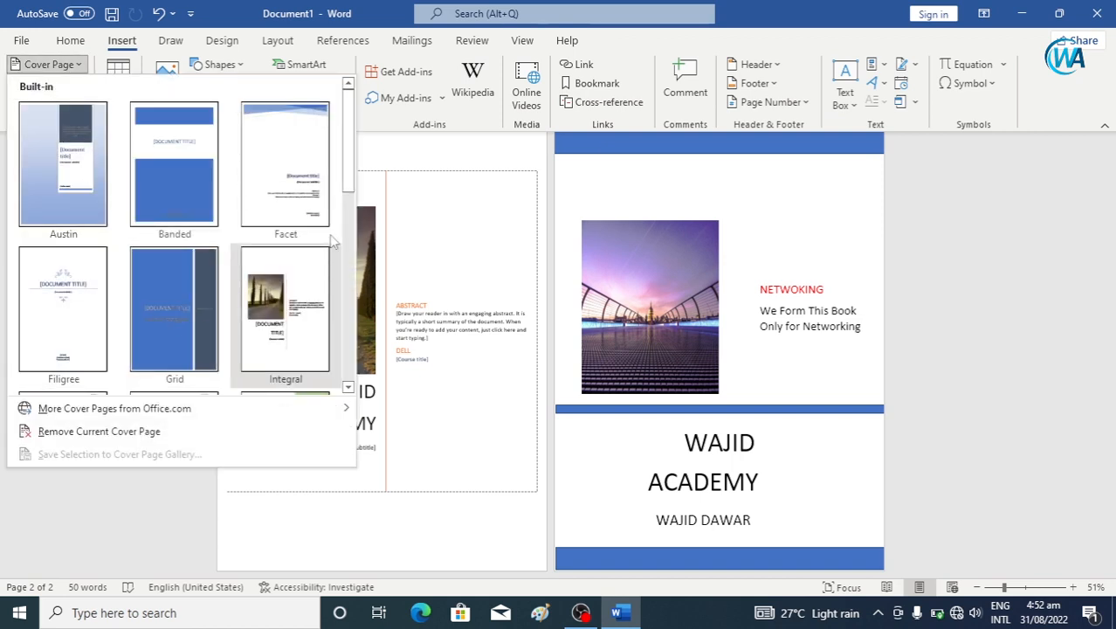
pyautogui.moveTo(348, 203); pyautogui.dragTo(356, 303)
pyautogui.scroll(-3, 288, 349)
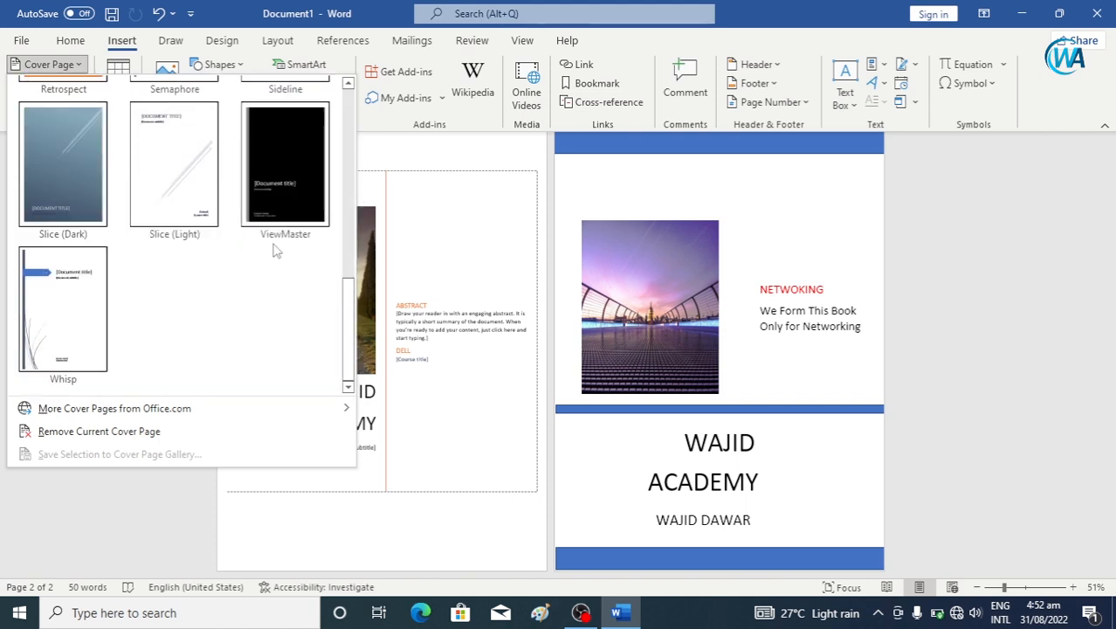
pyautogui.click(278, 203)
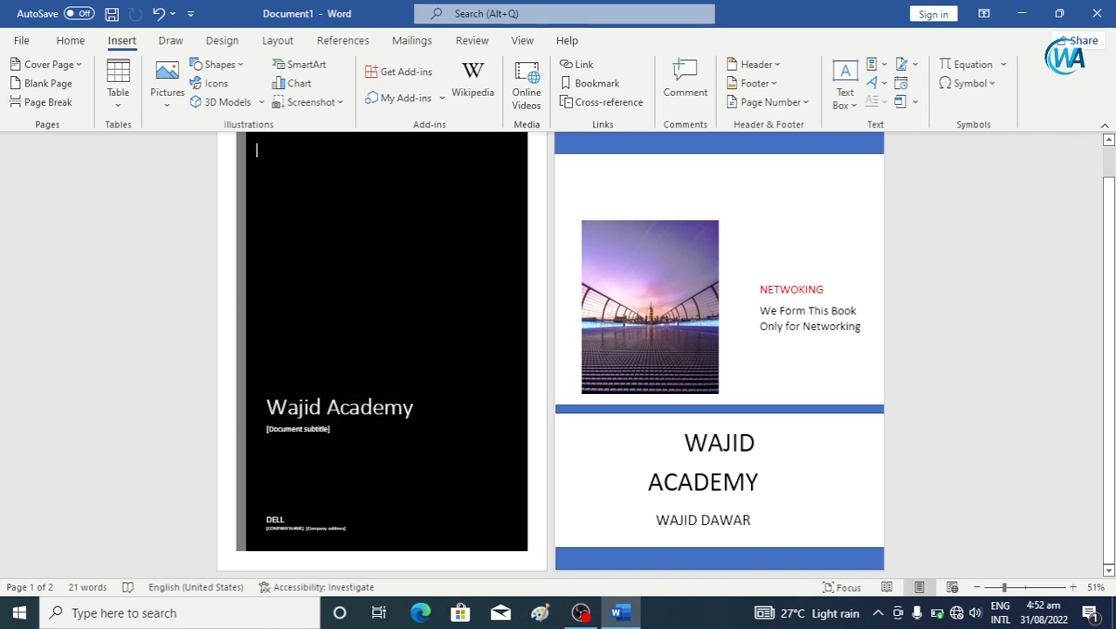